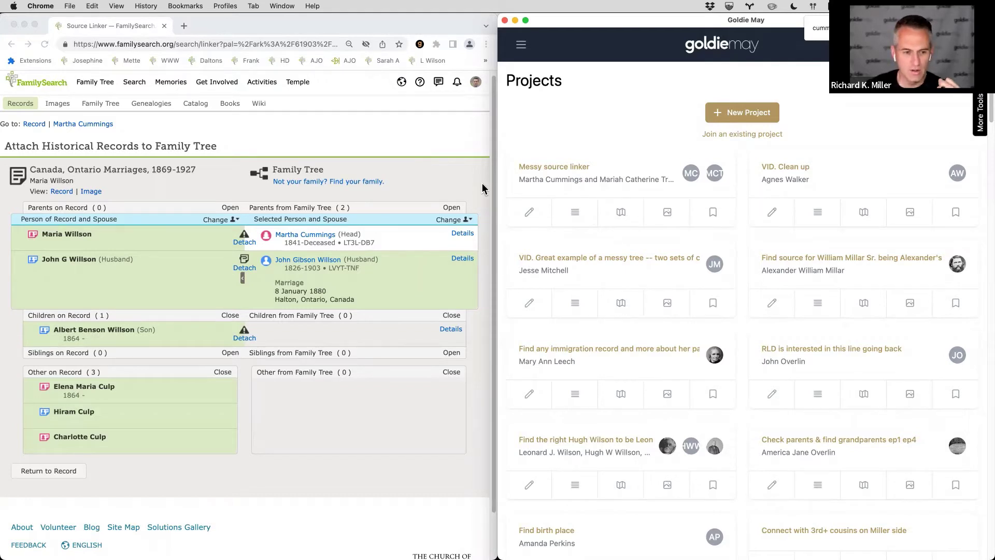
Open the subway map of the "Messy source linker" project in Goldie May
left_click(461, 157)
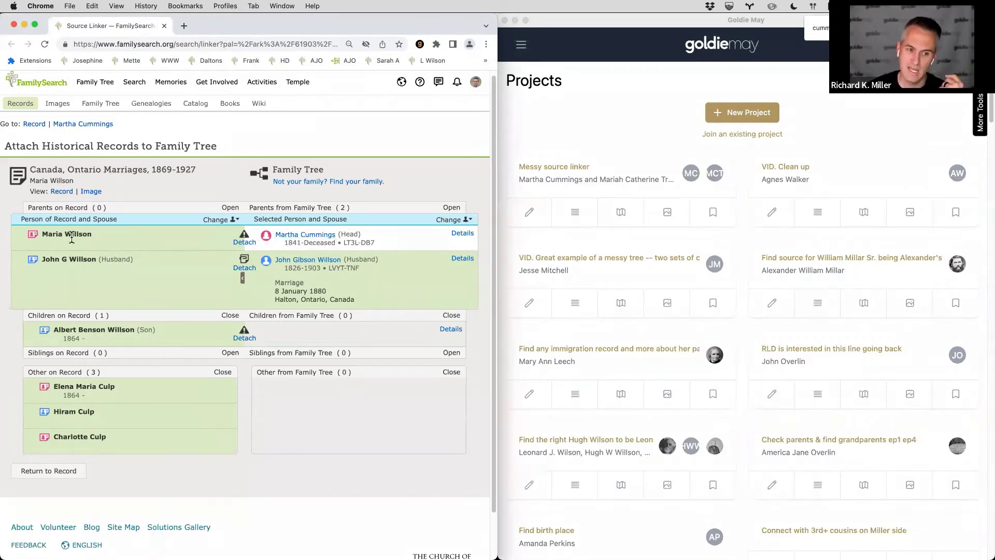
mouse_move(244, 236)
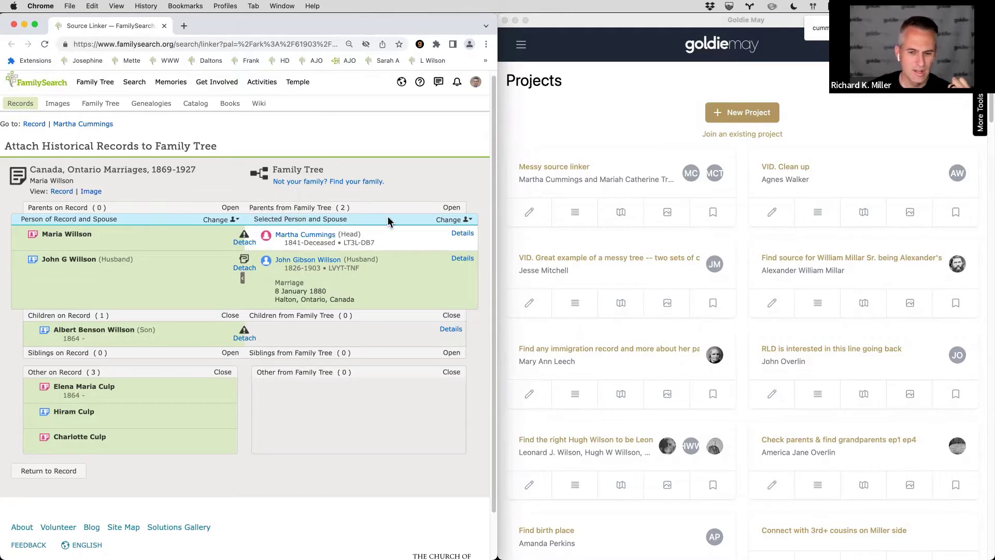
left_click(548, 173)
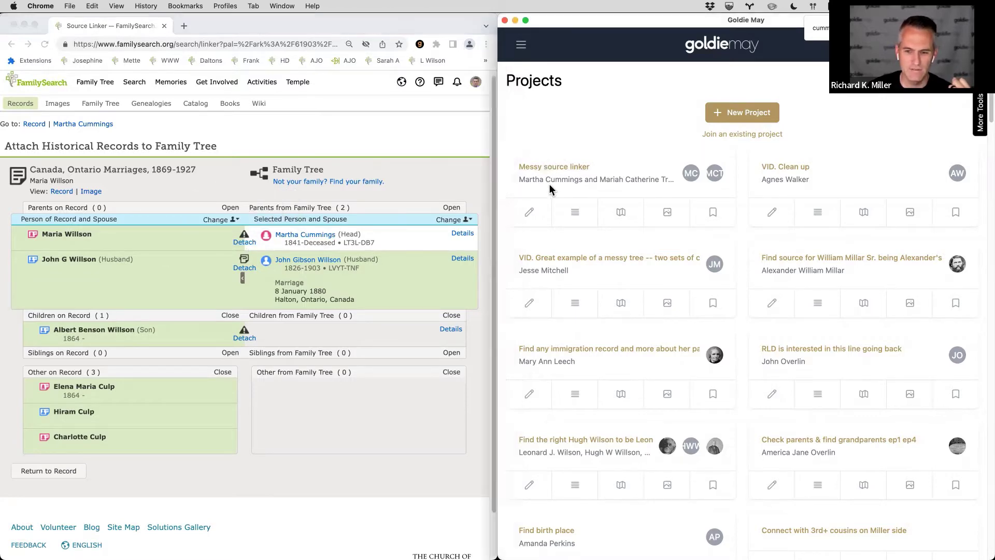
left_click(613, 218)
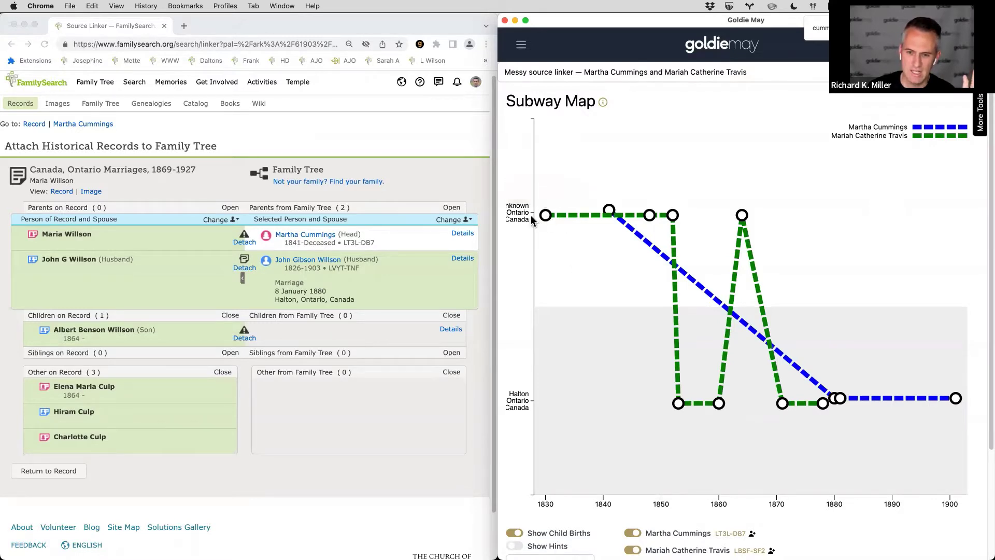
Examine the two women's life events on the subway map, from the earliest Ontario points to the last Halton ones
mouse_move(547, 218)
mouse_move(607, 214)
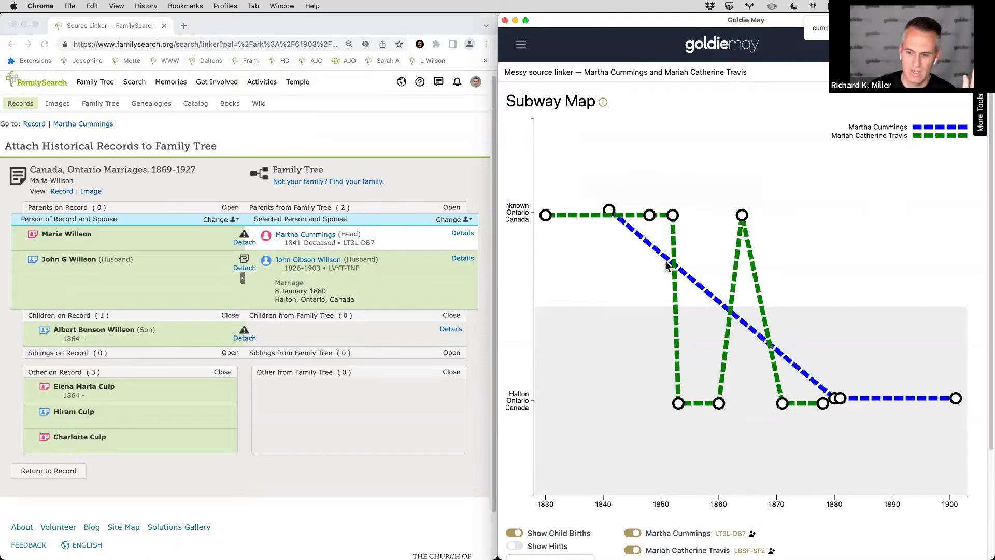
mouse_move(525, 399)
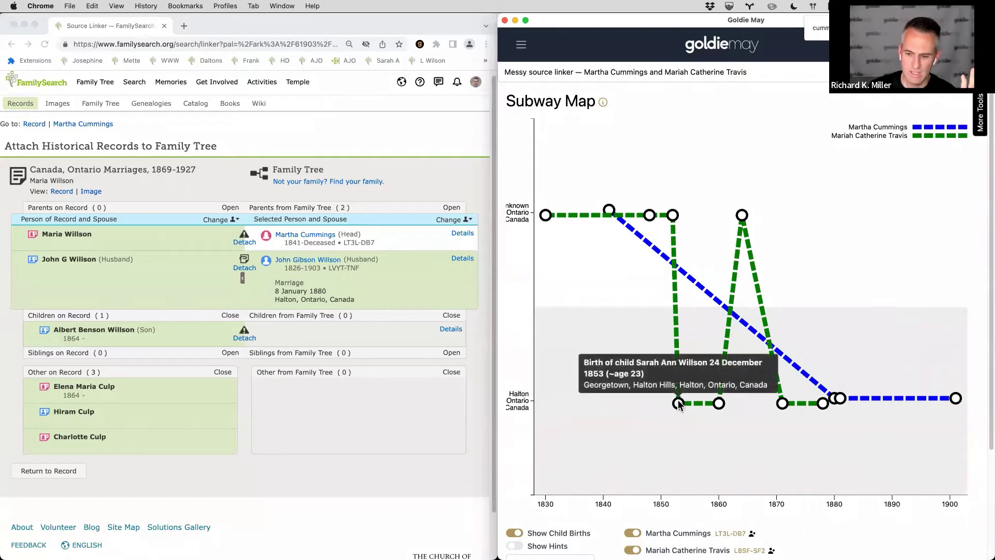
mouse_move(720, 404)
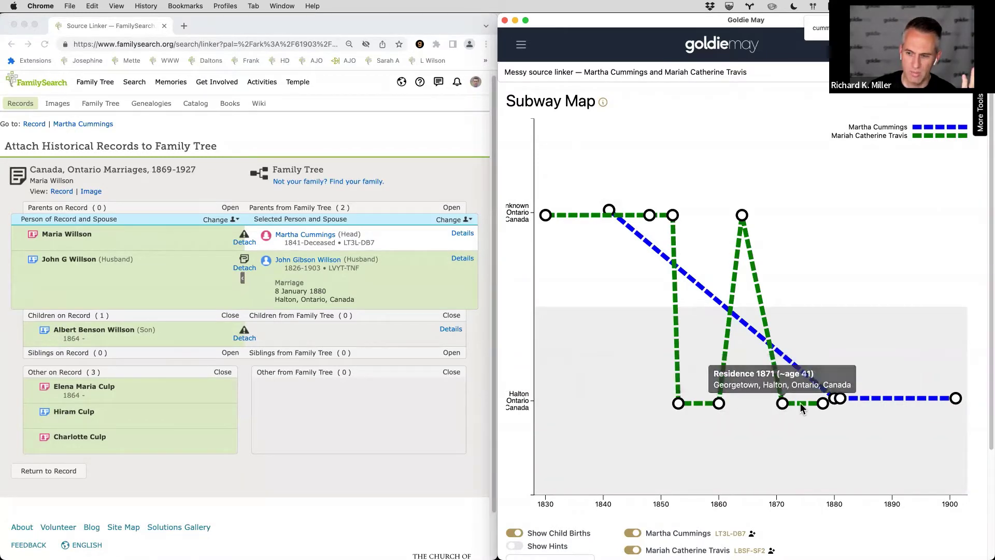
mouse_move(825, 408)
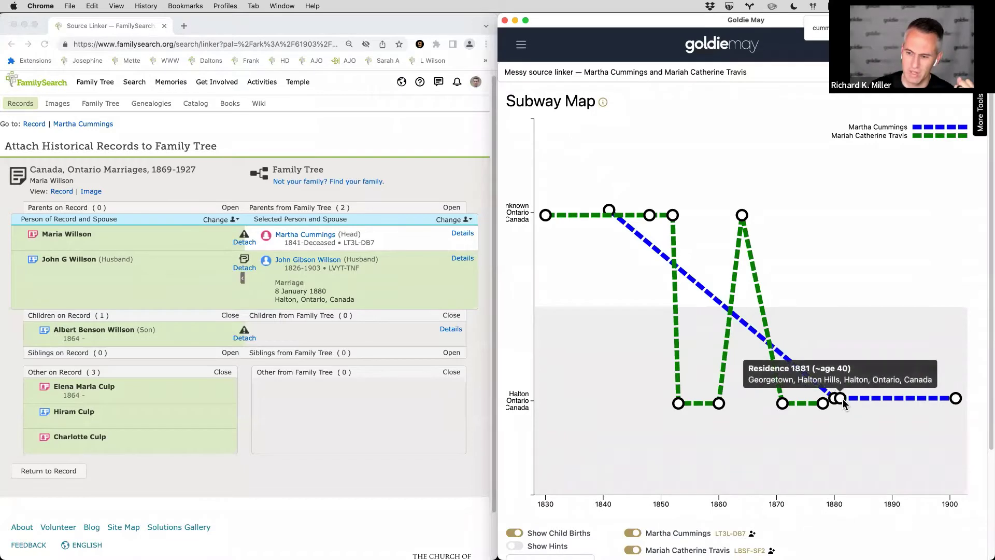
mouse_move(957, 401)
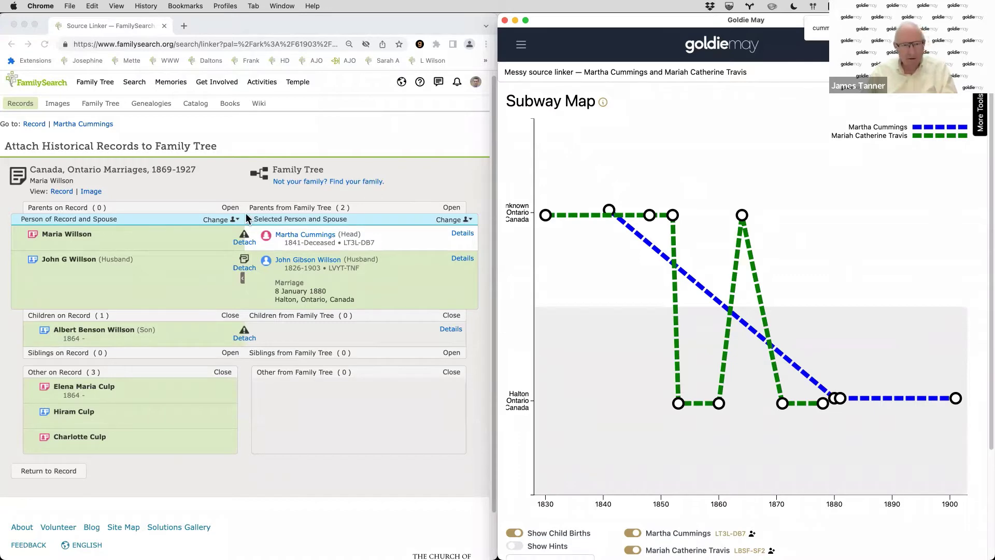
Switch to the FamilySearch source linker and change the record's focus person to the bride's spouse
left_click(217, 221)
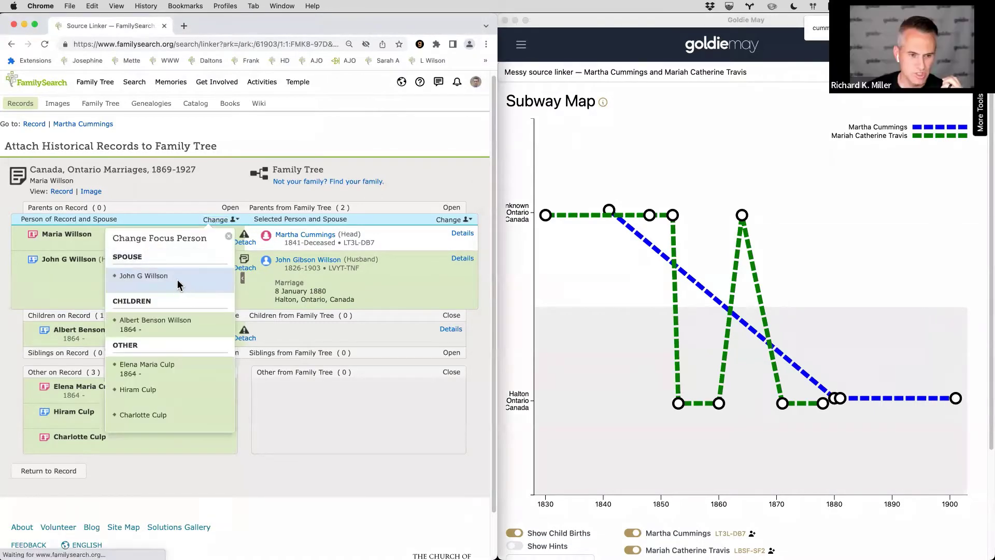
left_click(178, 279)
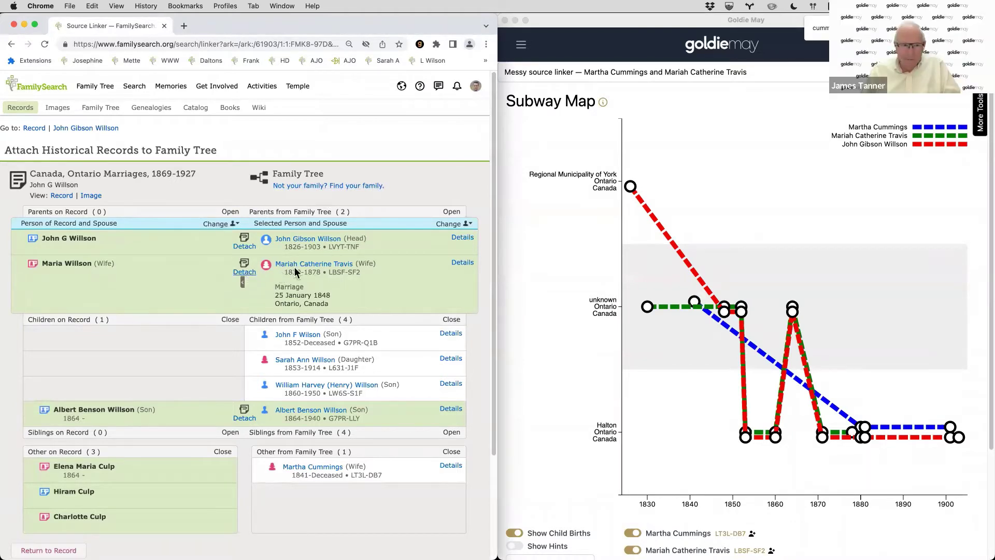
Compare the focus person's two spouses by showing the wife married in 1880, and return to the wife married in 1848
left_click(242, 282)
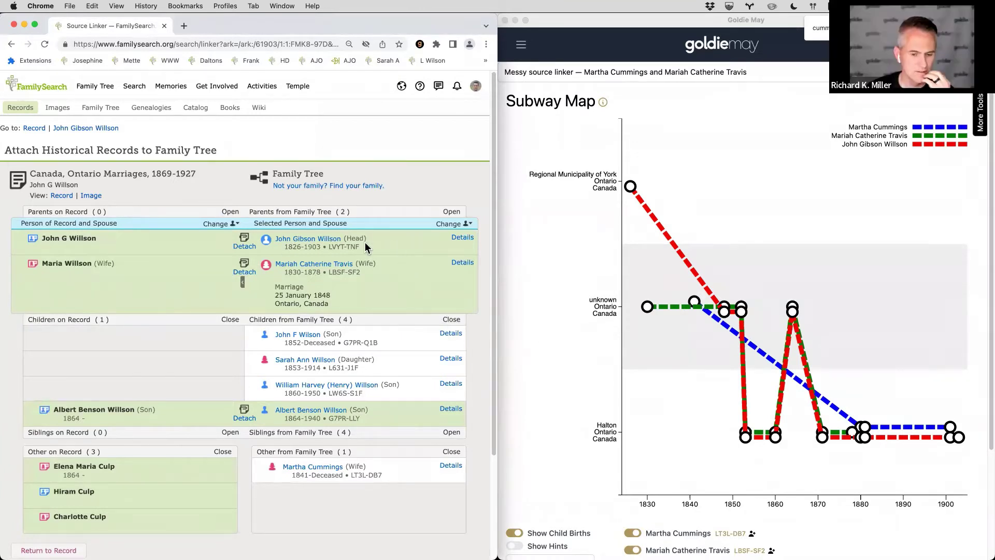
left_click(242, 282)
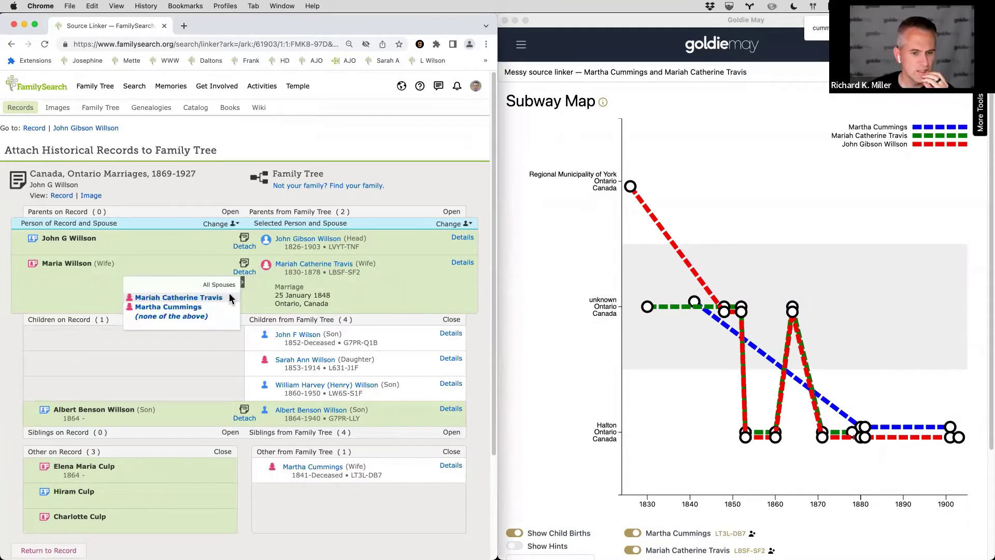
left_click(189, 307)
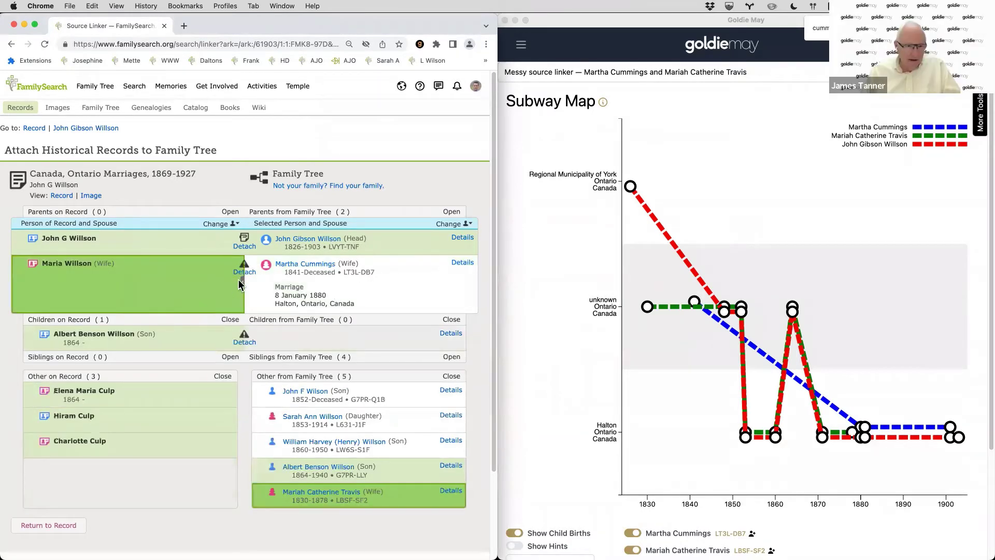
left_click(242, 282)
left_click(208, 297)
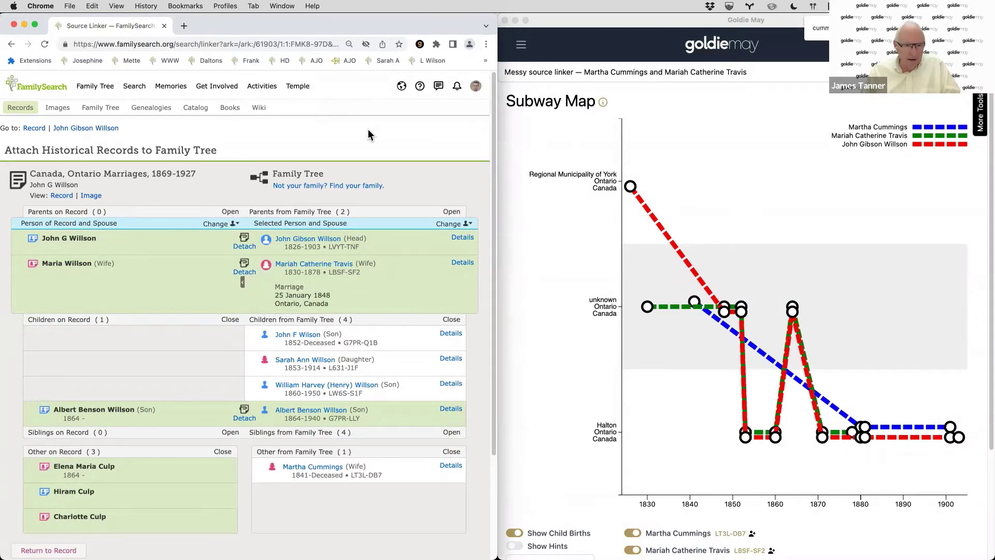
Open the Family Tree pages of the husband and both of his wives in separate tabs
left_click(318, 237, "super")
key("ctrl+Tab")
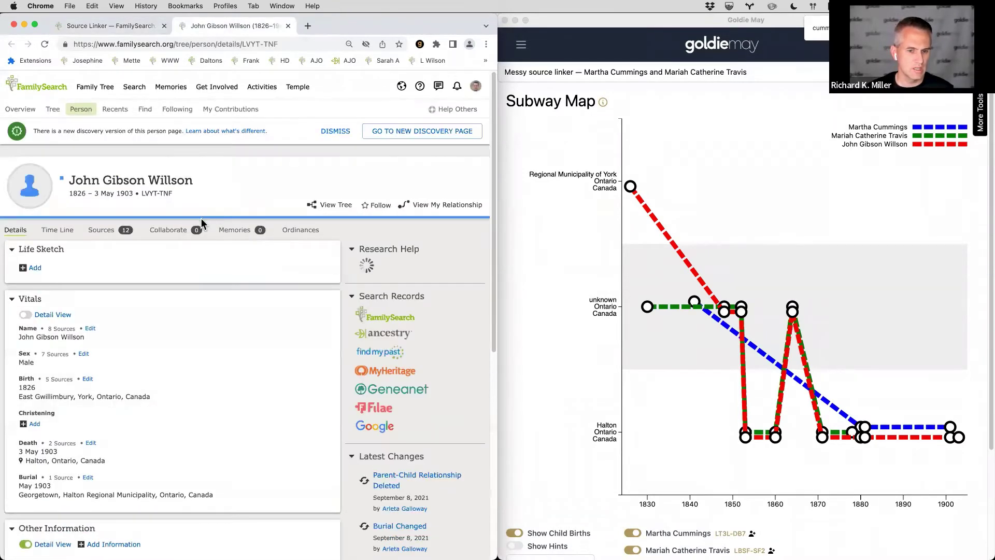
scroll(203, 238, "down", 5)
scroll(204, 237, "down", 7)
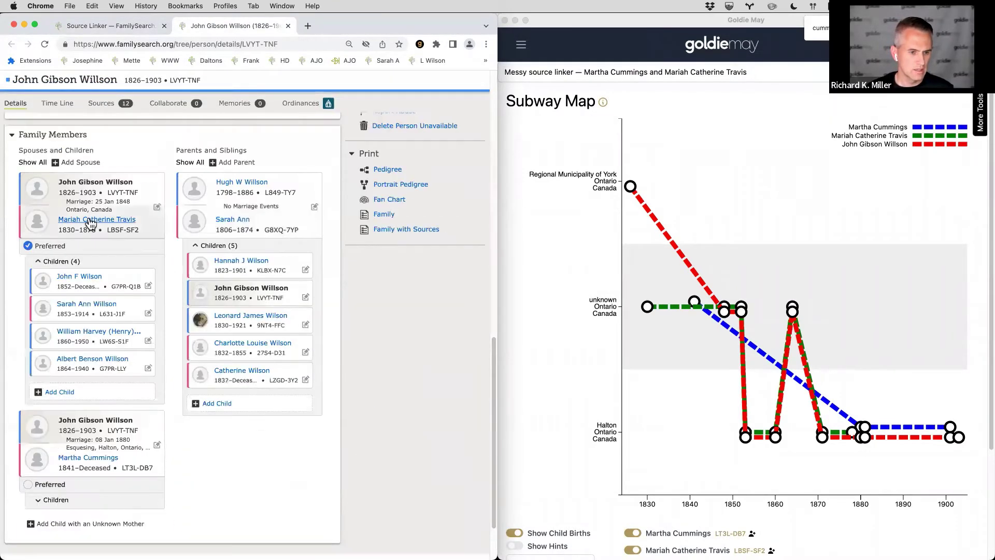
left_click(89, 220, "super")
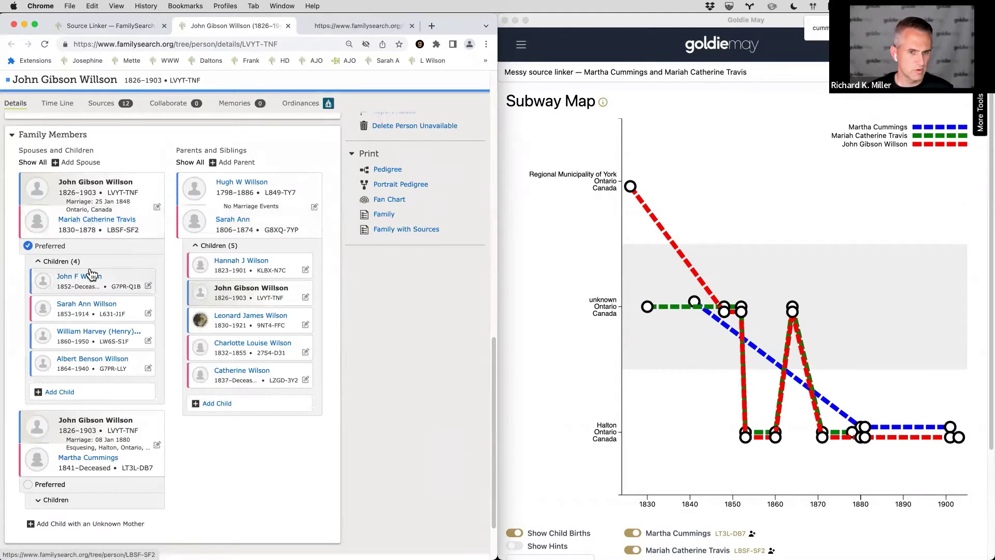
left_click(87, 457, "super")
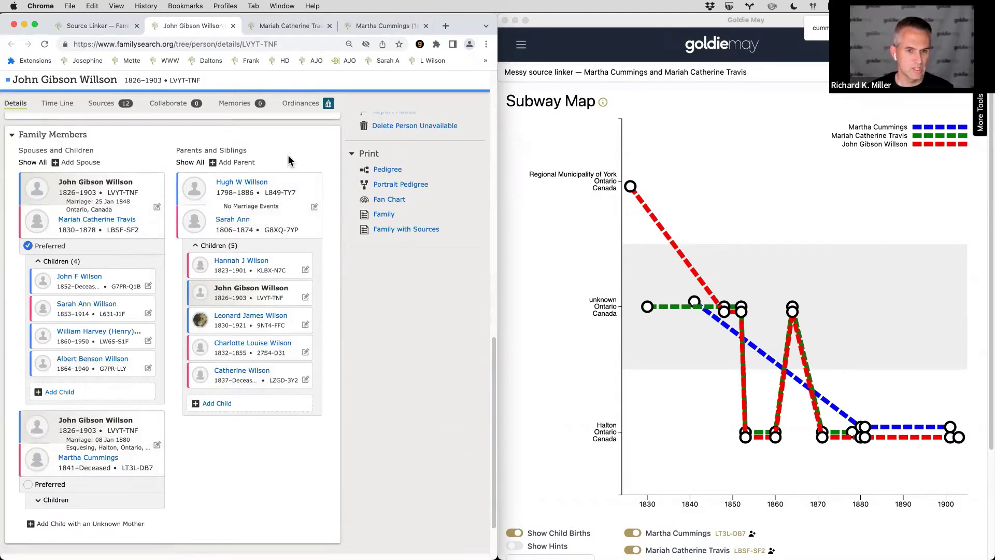
Show the children under the husband's 1880 marriage in the family members section of his page
key("ctrl+Tab")
key("ctrl+shift+Tab")
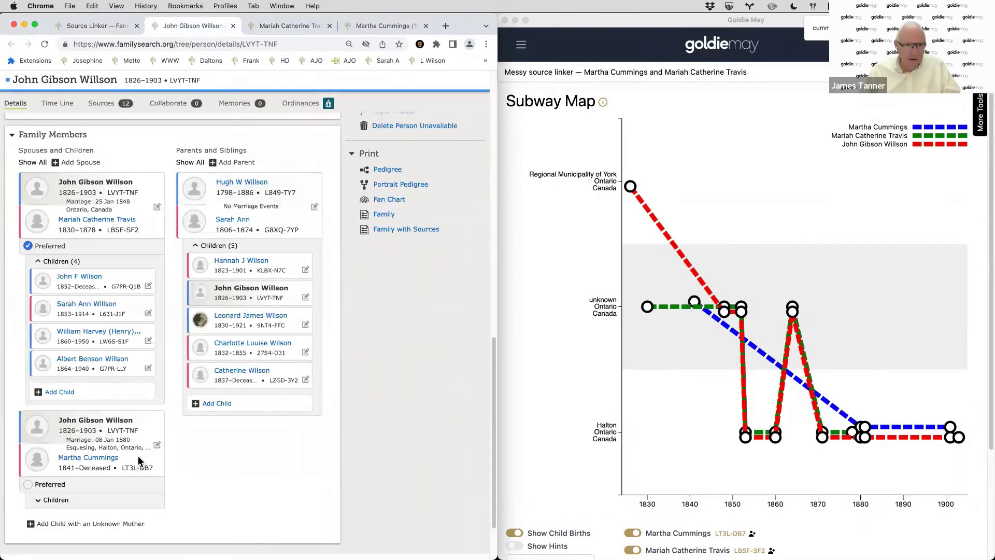
scroll(54, 508, "down", 2)
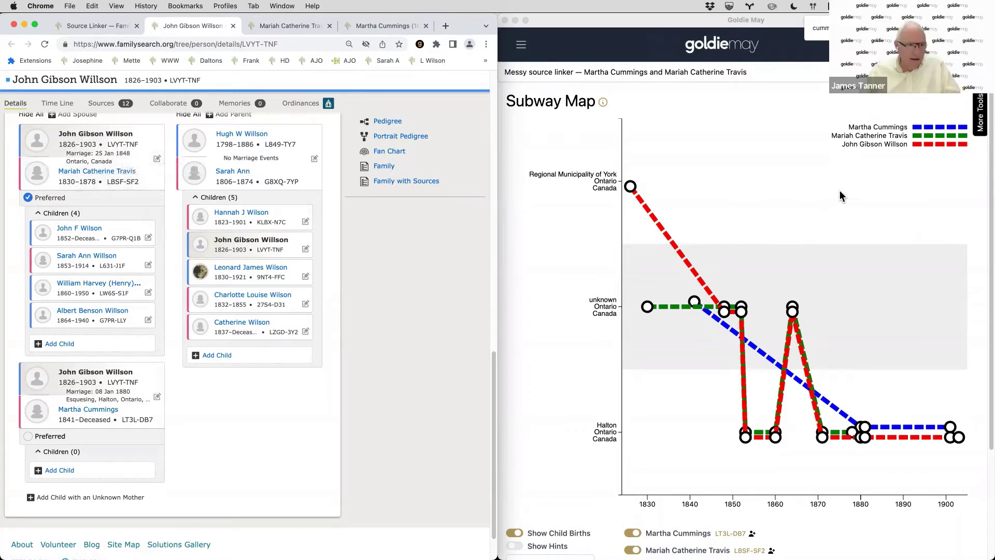
Hide the husband's line on the subway map and check the two wives' Halton events around 1880
scroll(668, 506, "down", 1)
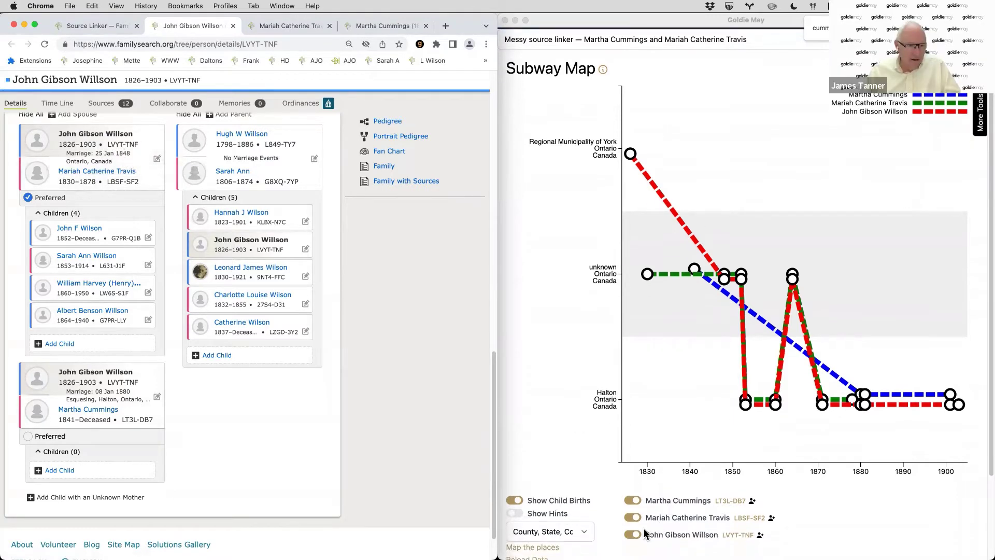
left_click(634, 535)
left_click(634, 535)
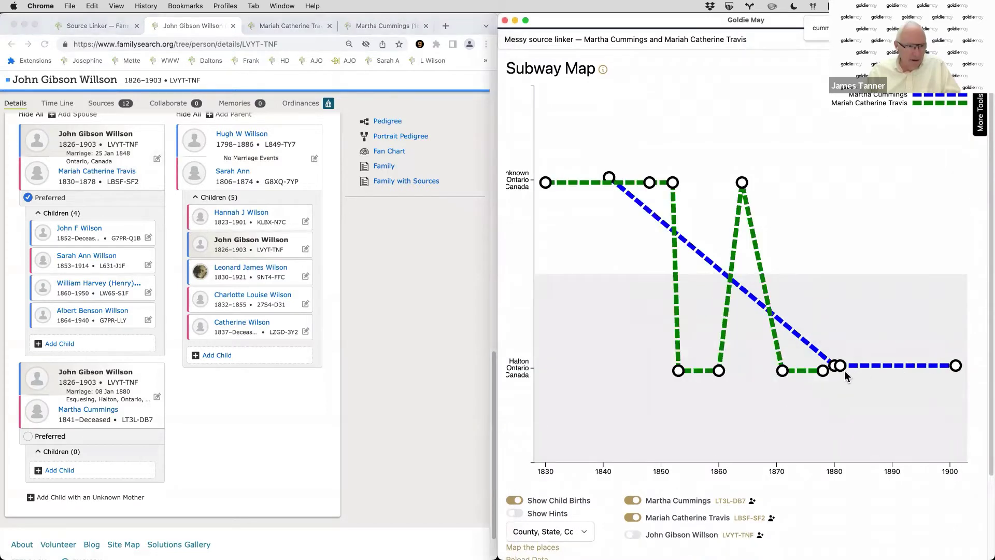
mouse_move(826, 372)
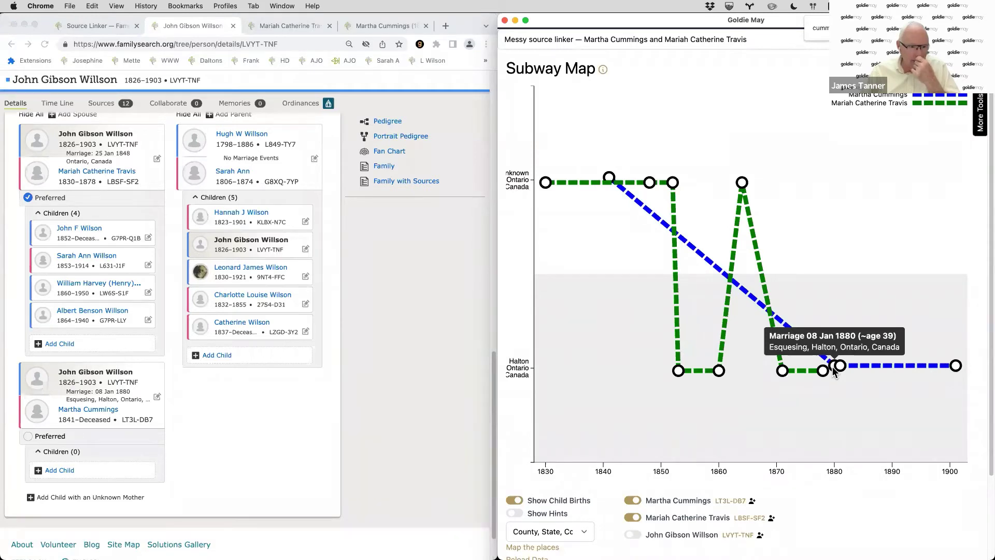
Show the husband's line on the subway map again, hide the second wife's, and inspect the event just before 1850
left_click(633, 534)
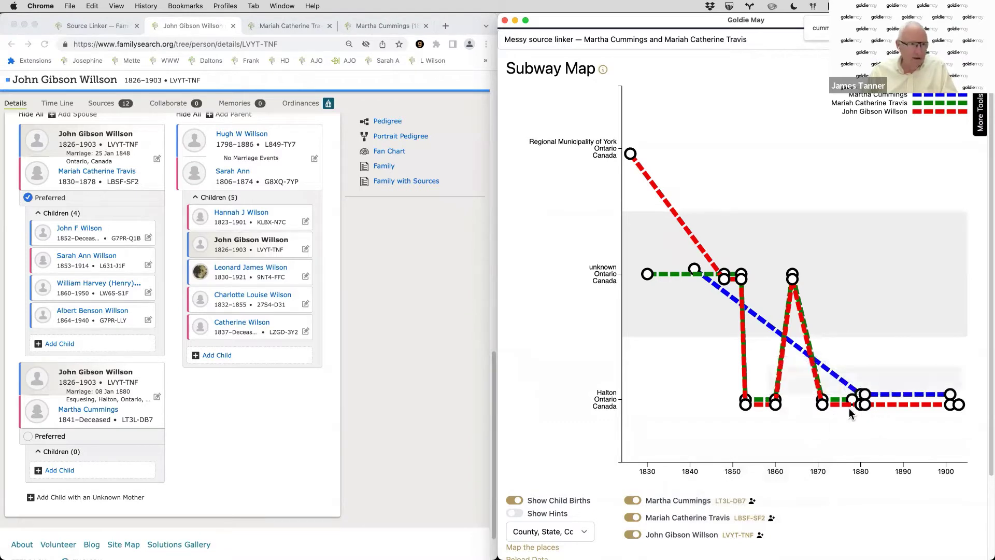
mouse_move(858, 398)
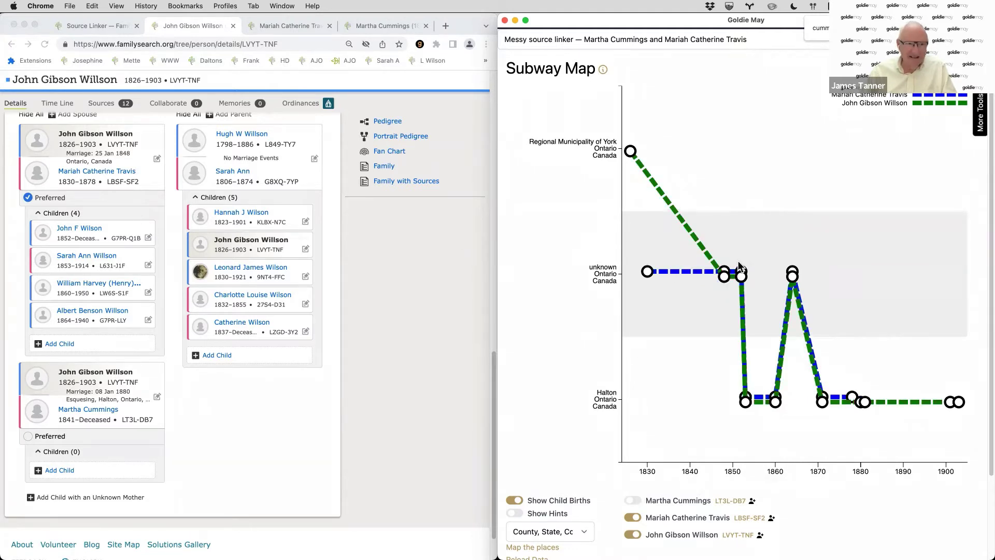
mouse_move(727, 270)
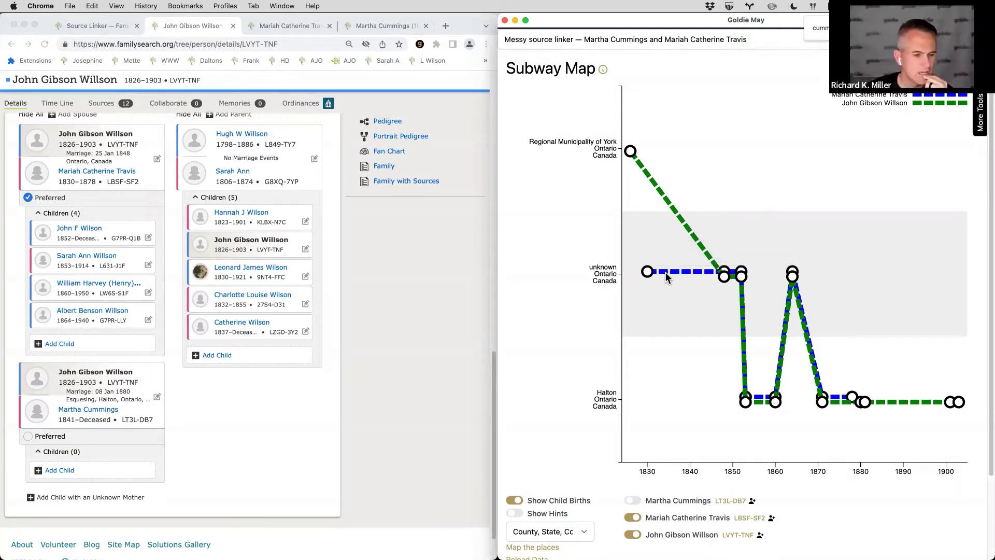
Open the sources attached to the husband in FamilySearch and look through the list
left_click(115, 107)
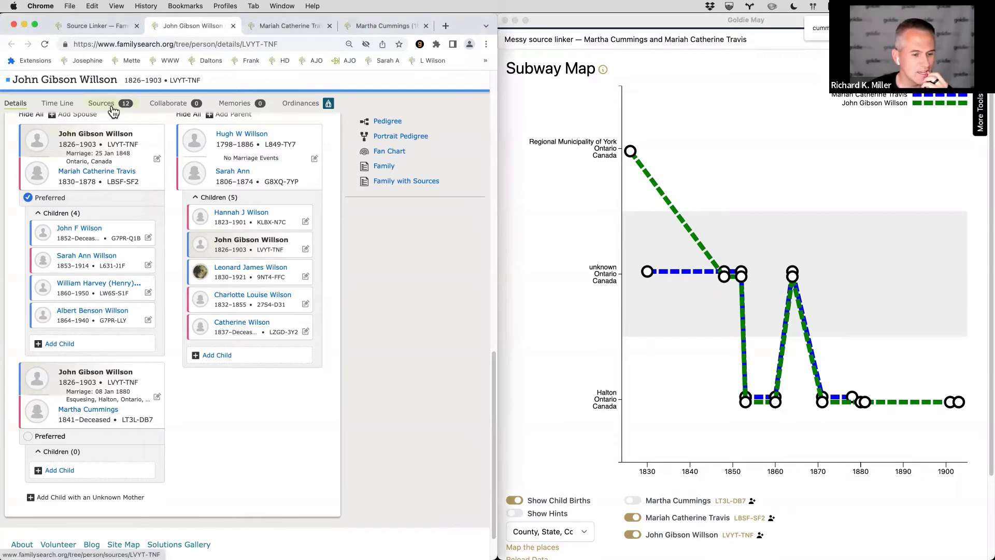
left_click(110, 108)
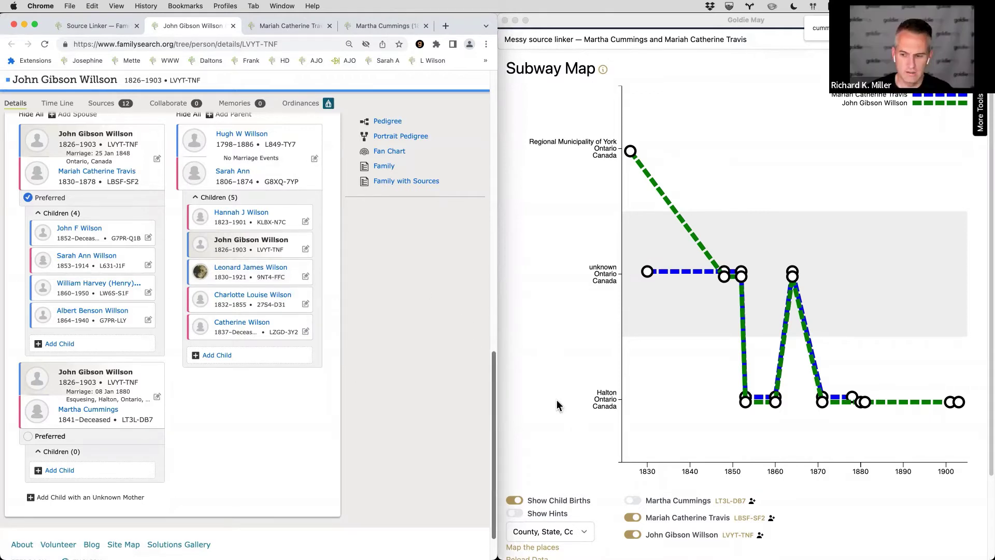
left_click(98, 107)
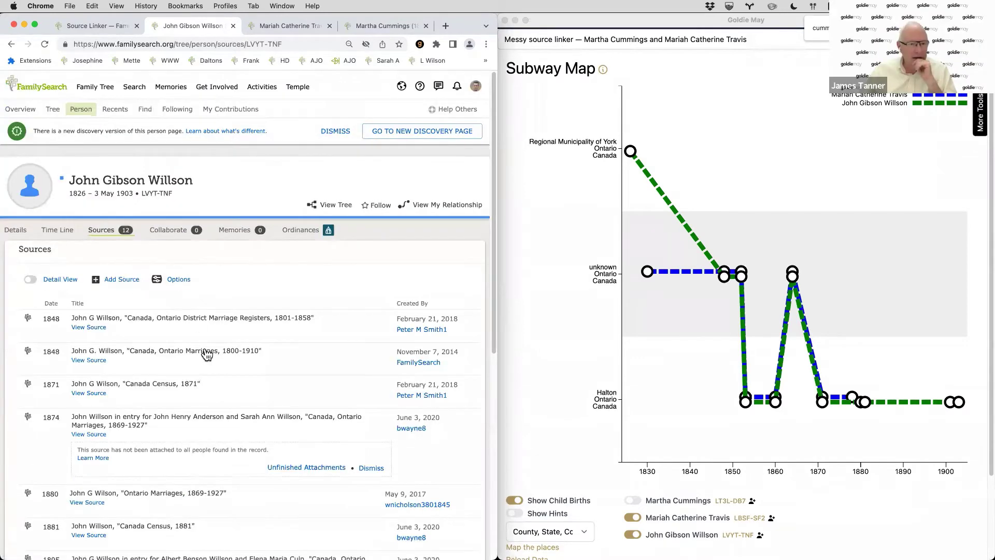
scroll(208, 354, "down", 3)
scroll(206, 354, "down", 3)
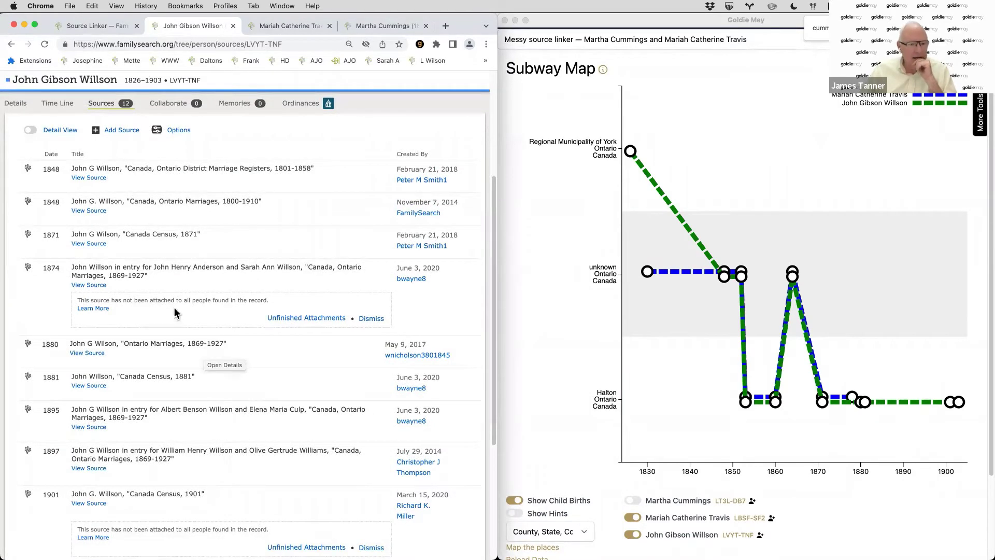
Expand the 1871 Canada Census source and examine its indexed details and household members
left_click(148, 238)
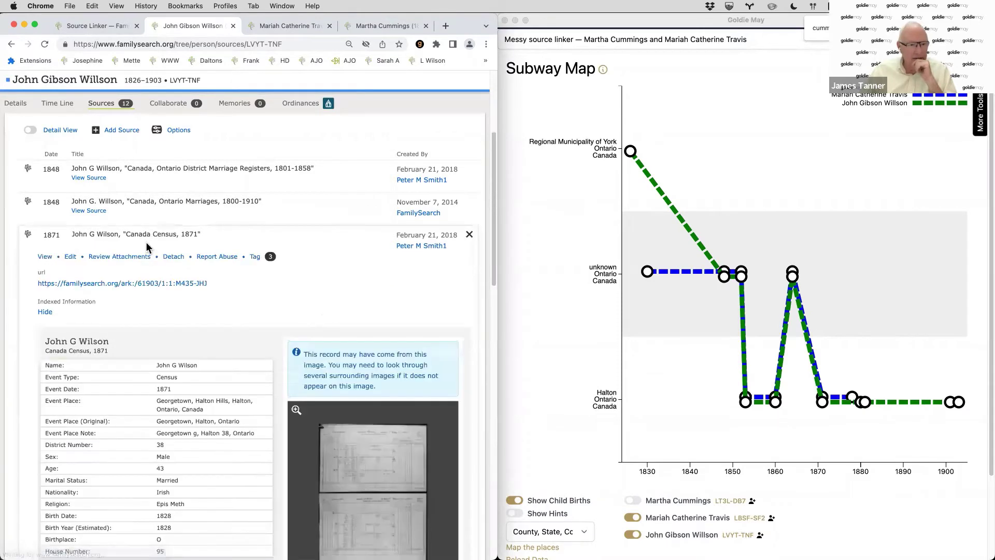
scroll(150, 254, "down", 4)
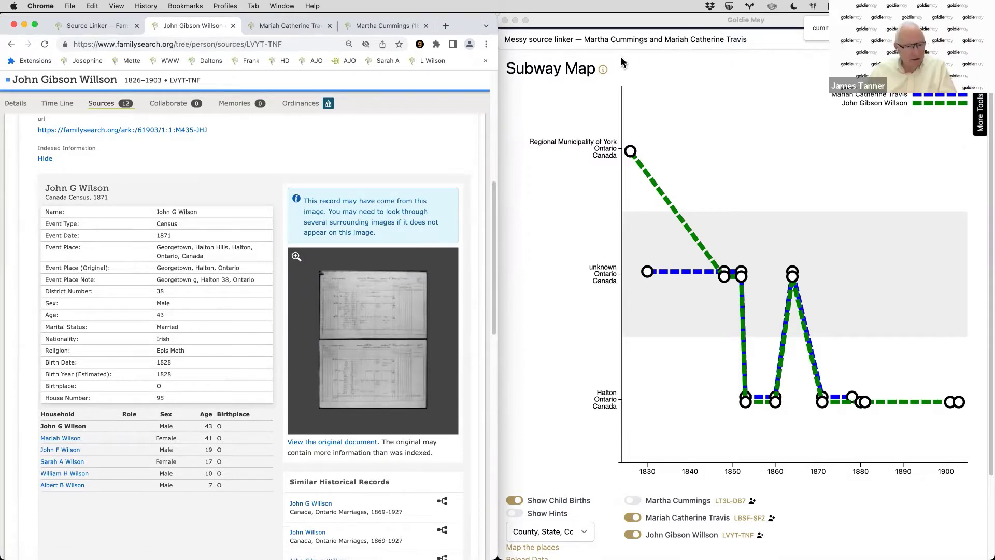
scroll(584, 100, "up", 3)
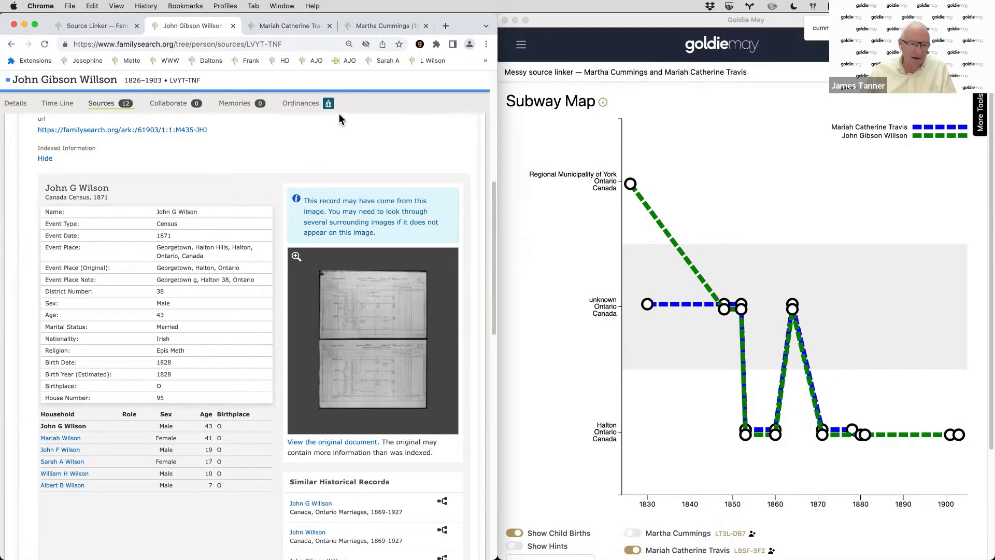
scroll(232, 466, "up", 3)
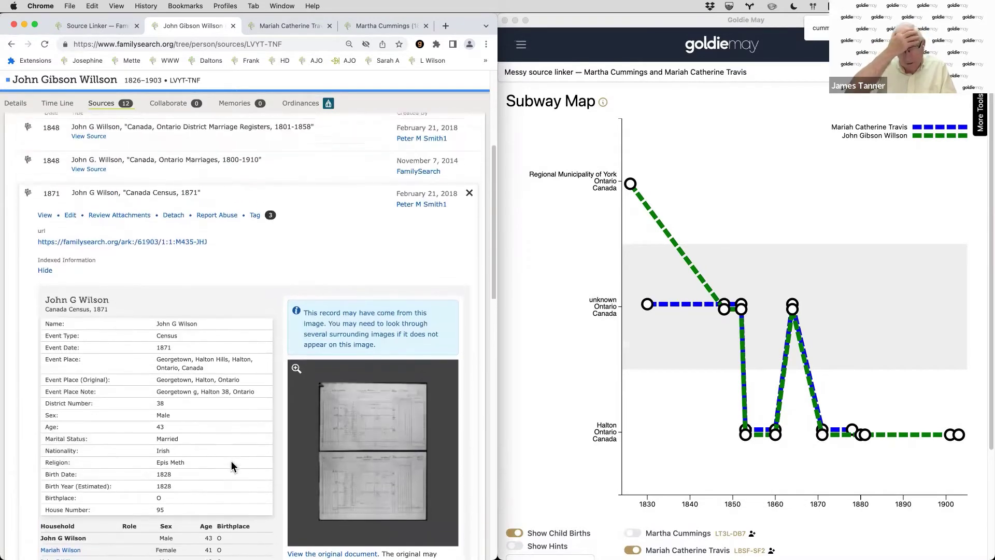
Compare the ages of the children in the 1871 census household, focusing on the third child
scroll(232, 466, "down", 3)
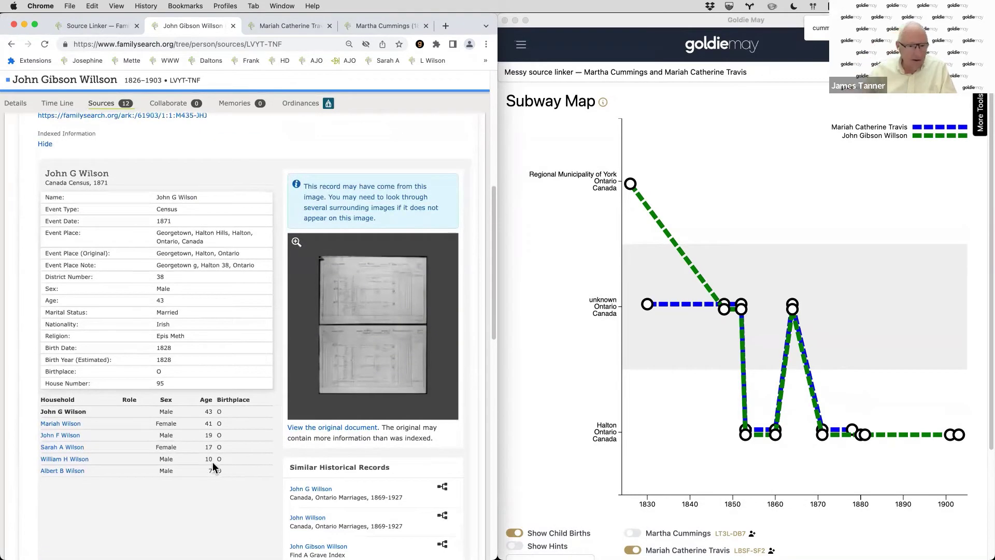
double_click(207, 458)
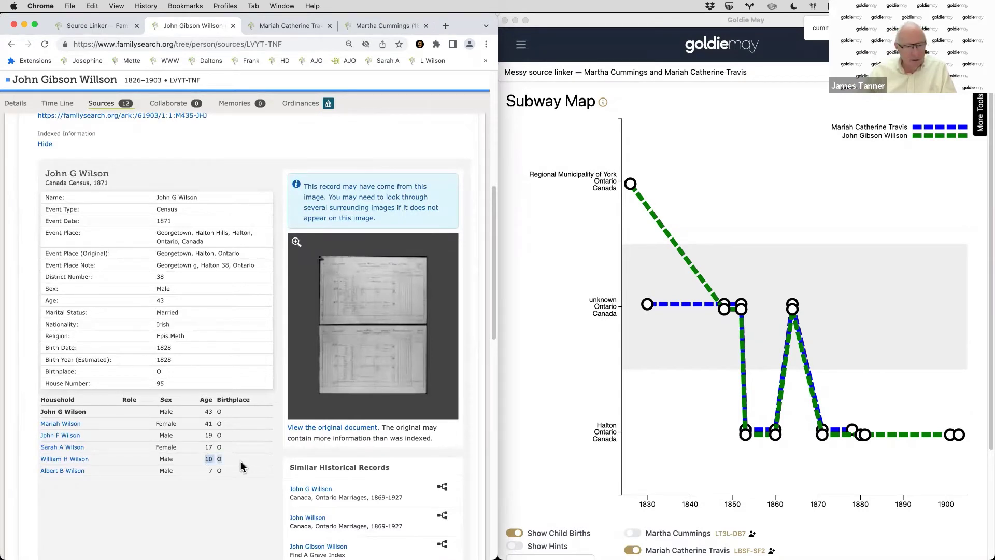
left_click(241, 462)
scroll(205, 114, "up", 1)
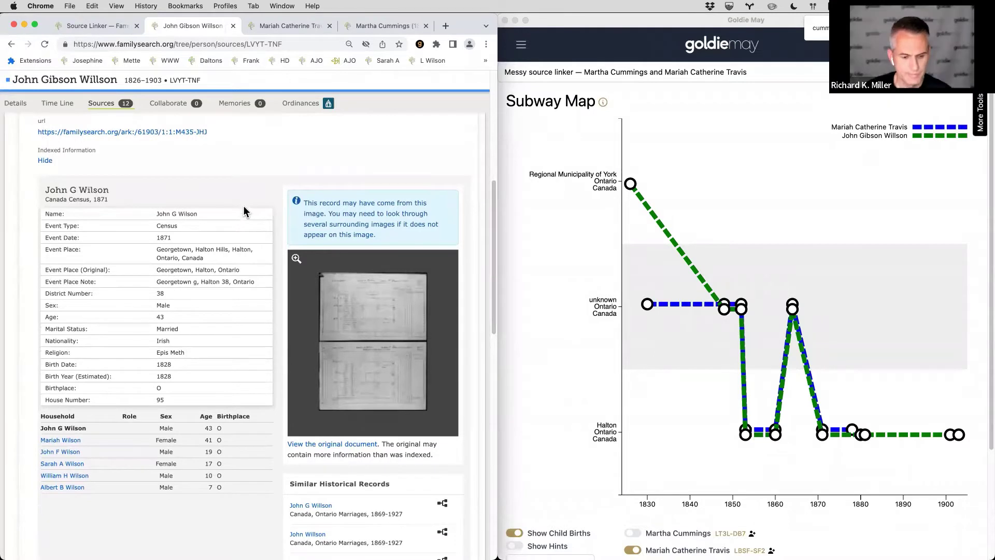
scroll(243, 209, "down", 1)
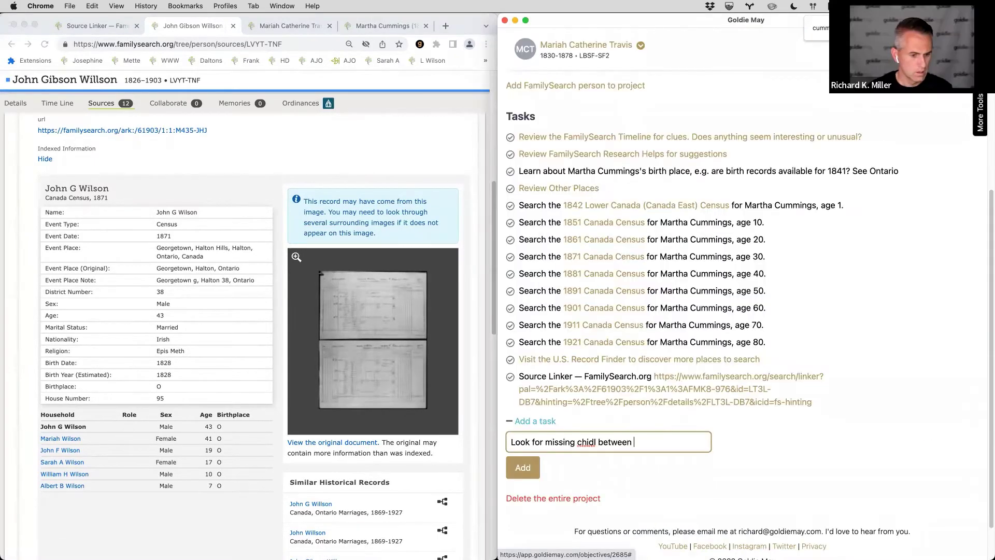
Add a project task to look for a missing child between the 17-year-old daughter and the 10-year-old son
type("Sarah an")
key("BackSpace")
key("BackSpace")
key("BackSpace")
key("BackSpace")
key("BackSpace")
key("BackSpace")
key("BackSpace")
key("BackSpace")
key("BackSpace")
key("BackSpace")
key("BackSpace")
key("BackSpace")
key("BackSpace")
key("BackSpace")
key("BackSpace")
key("BackSpace")
key("BackSpace")
key("BackSpace")
key("BackSpace")
key("BackSpace")
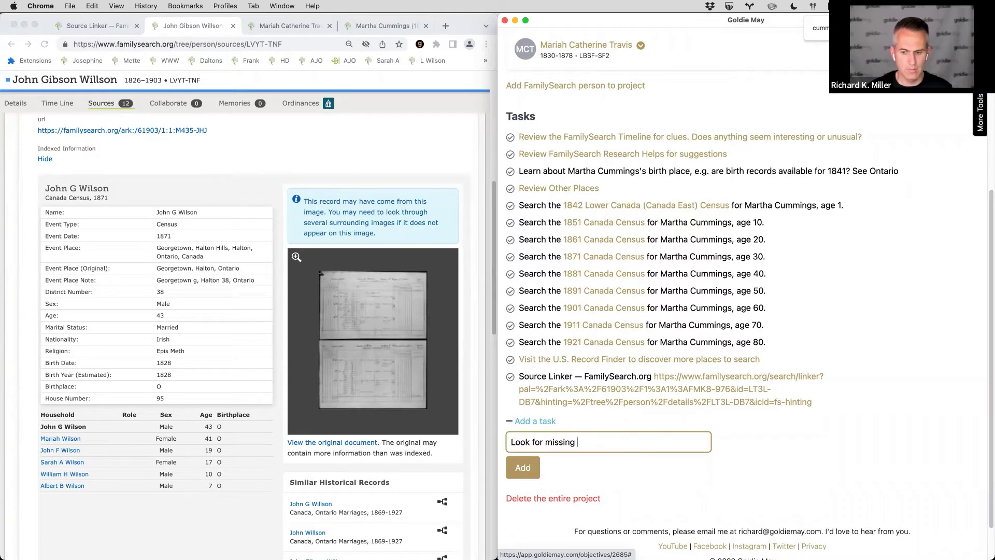
type("child between Sarahd")
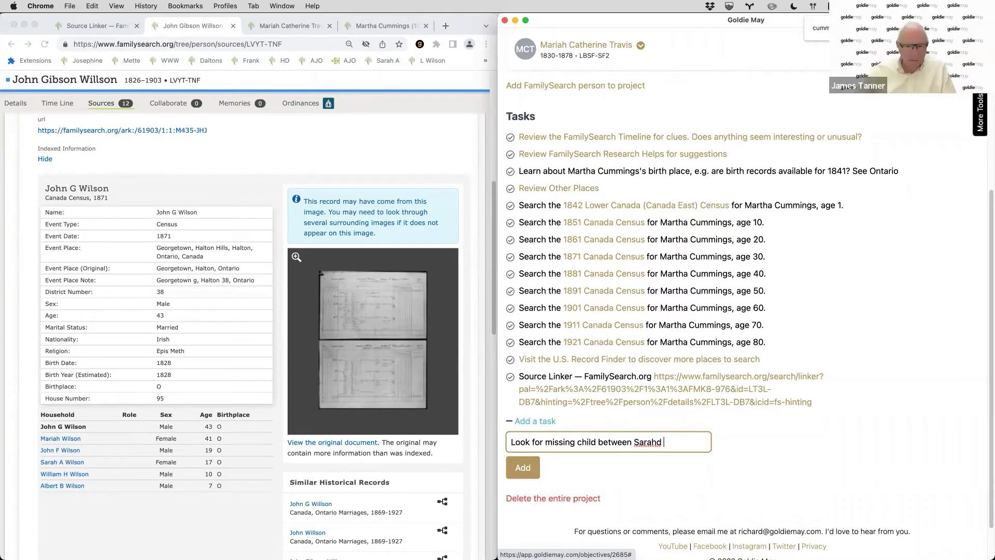
key("Return")
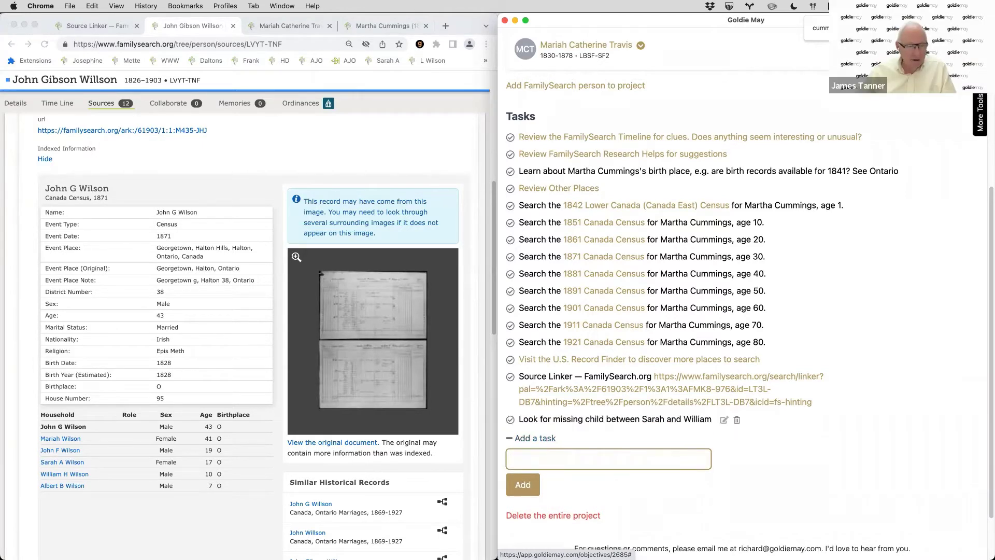
Open the husband's details in FamilySearch and read the two Possible Missing Child suggestions under Research Help
left_click(33, 109)
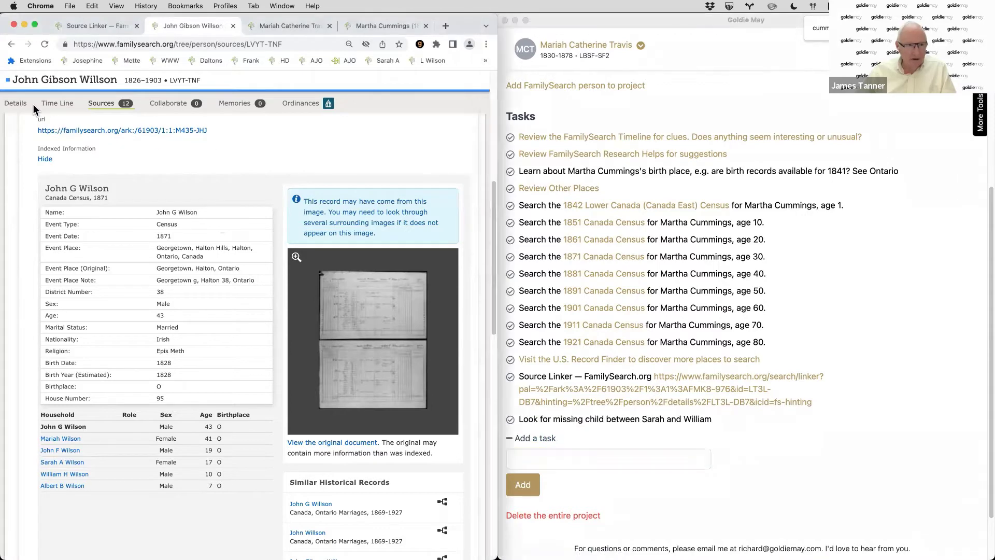
left_click(16, 104)
scroll(454, 275, "up", 10)
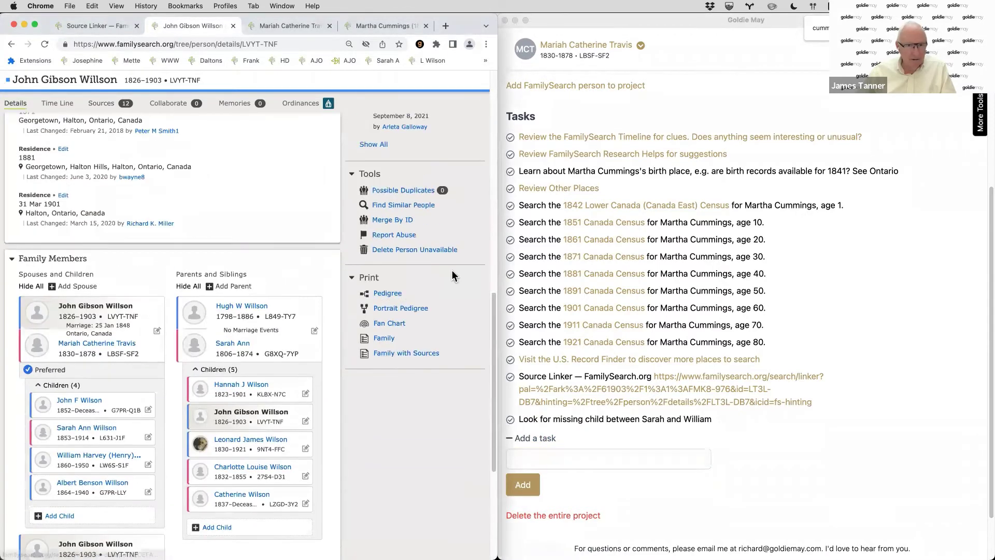
left_click(408, 283)
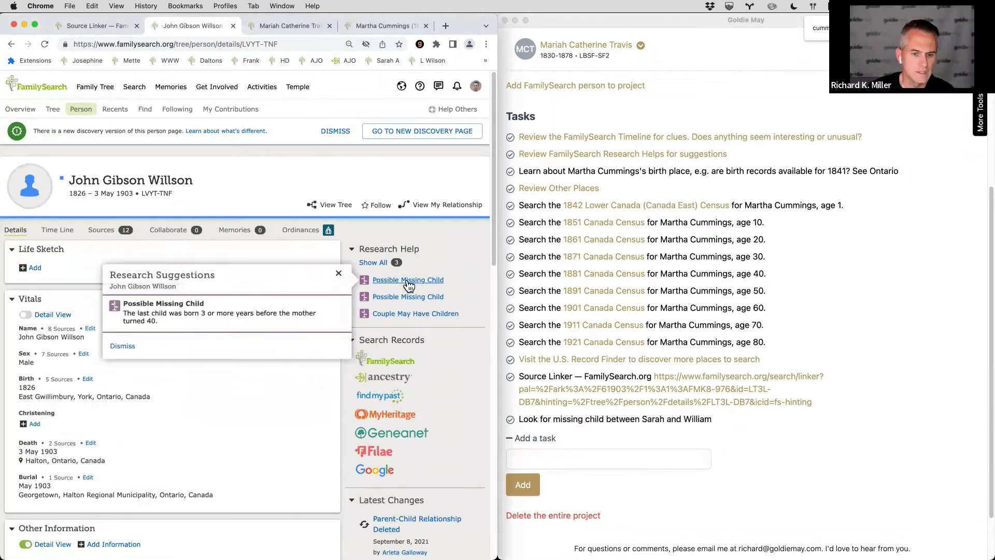
left_click(404, 299)
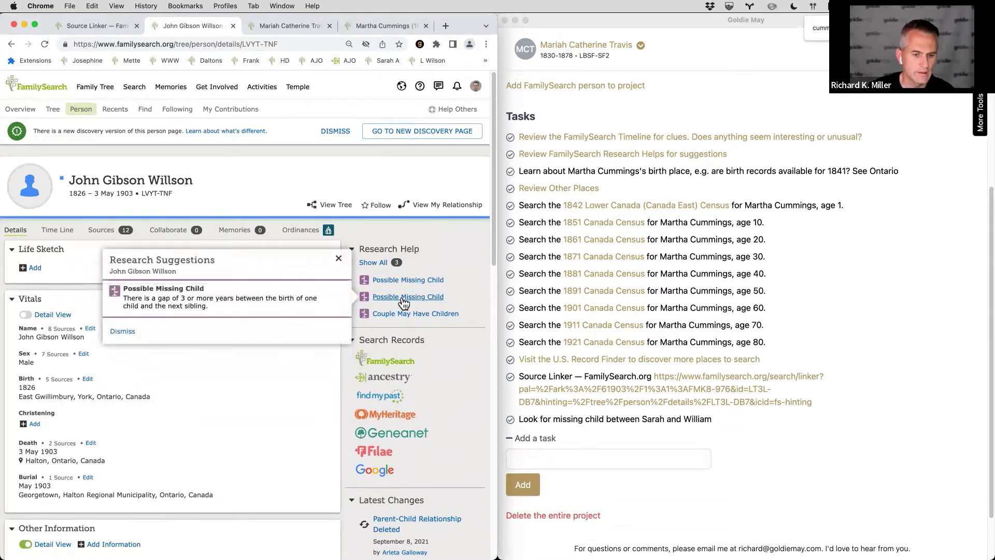
left_click(390, 313)
scroll(367, 303, "down", 1)
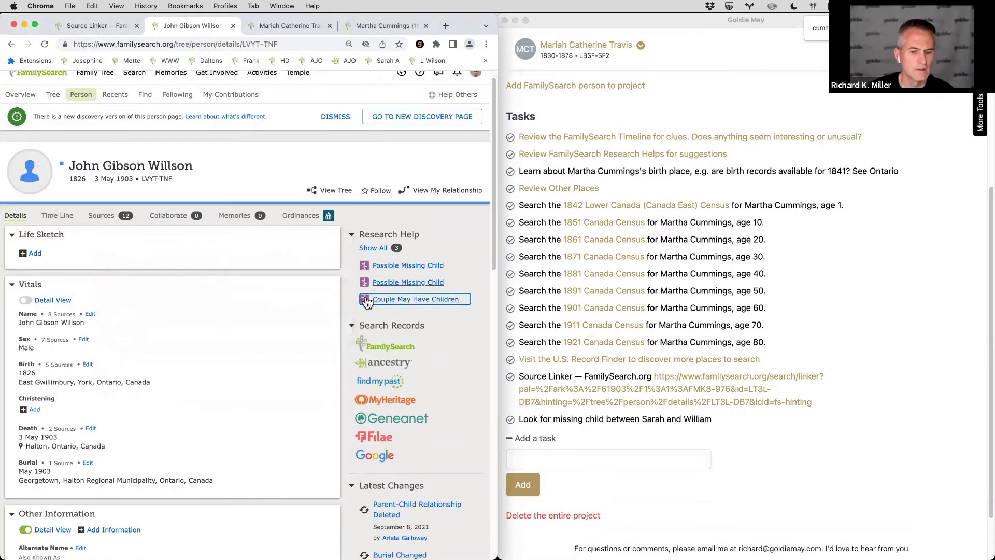
Compare the husband's listed spouses and children with the household in the 1871 census source
scroll(367, 303, "down", 10)
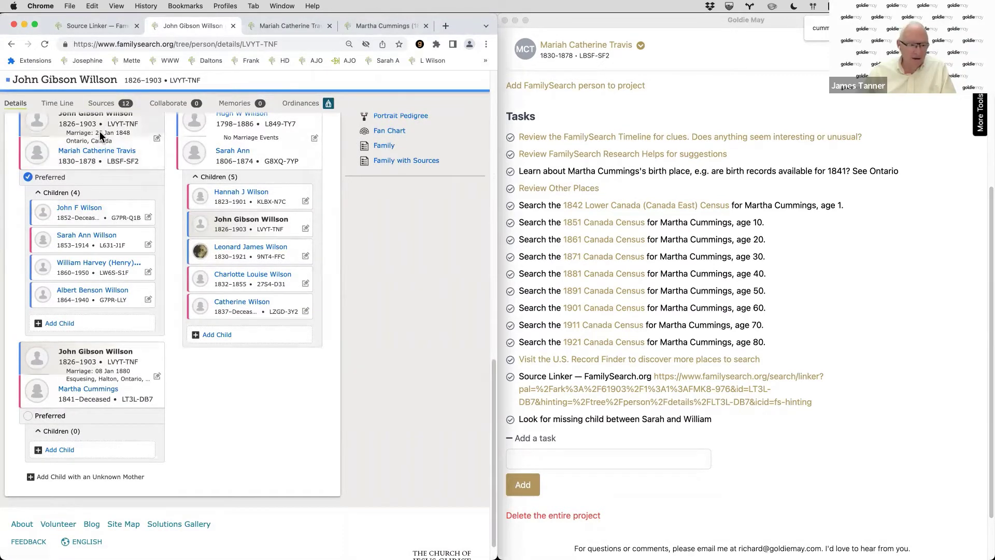
scroll(588, 98, "up", 5)
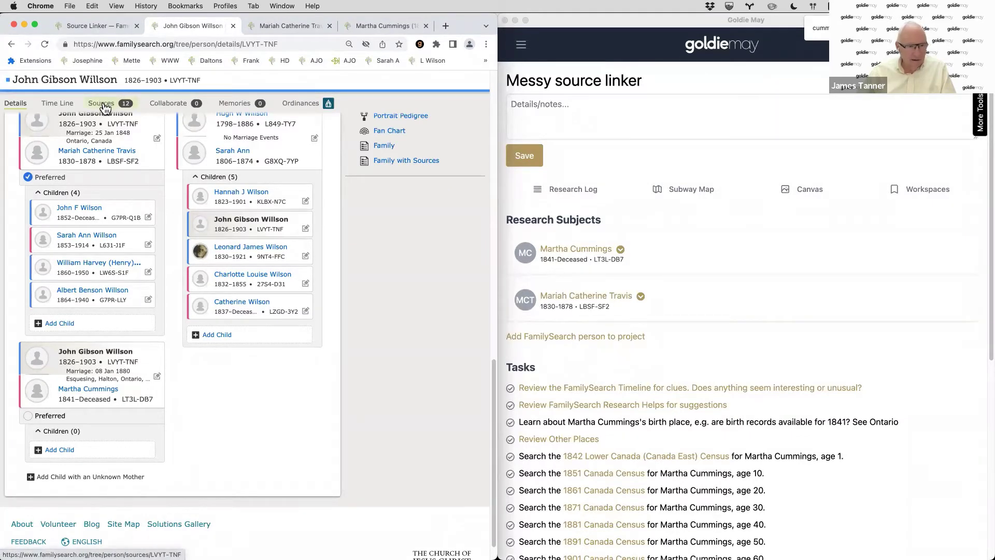
scroll(113, 195, "up", 2)
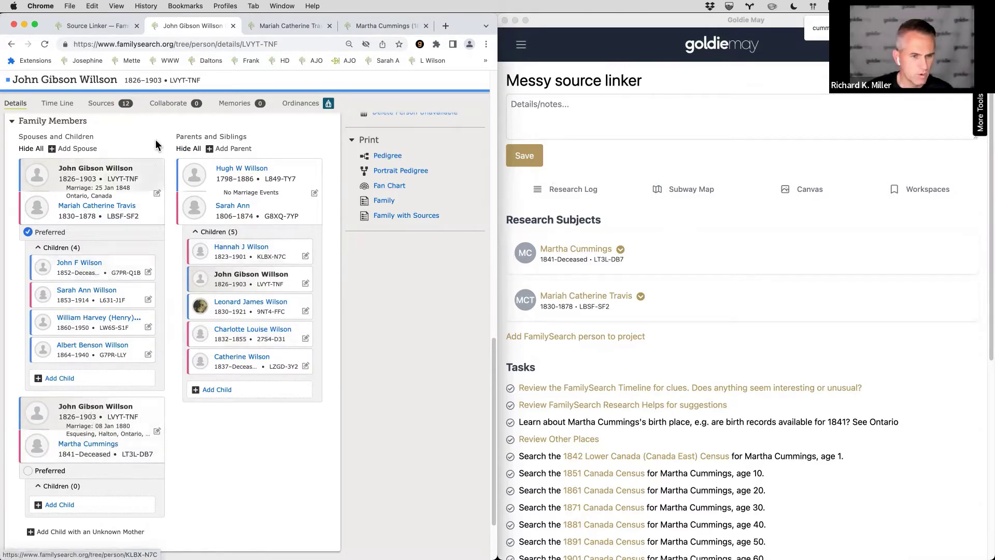
left_click(102, 103)
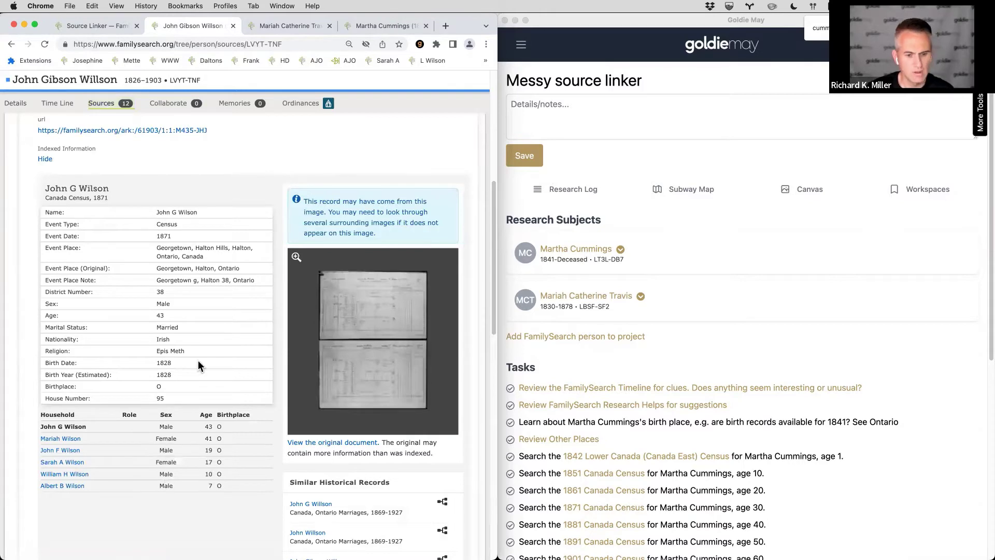
left_click(15, 103)
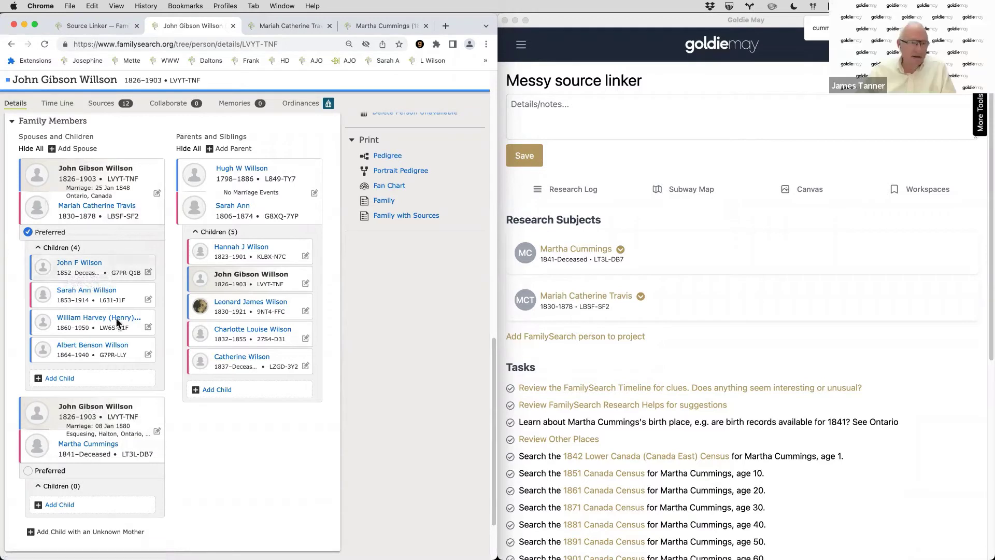
Collapse the 1871 census in the husband's sources, examine the 1881 Canada Census household, and collapse that source as well
left_click(106, 104)
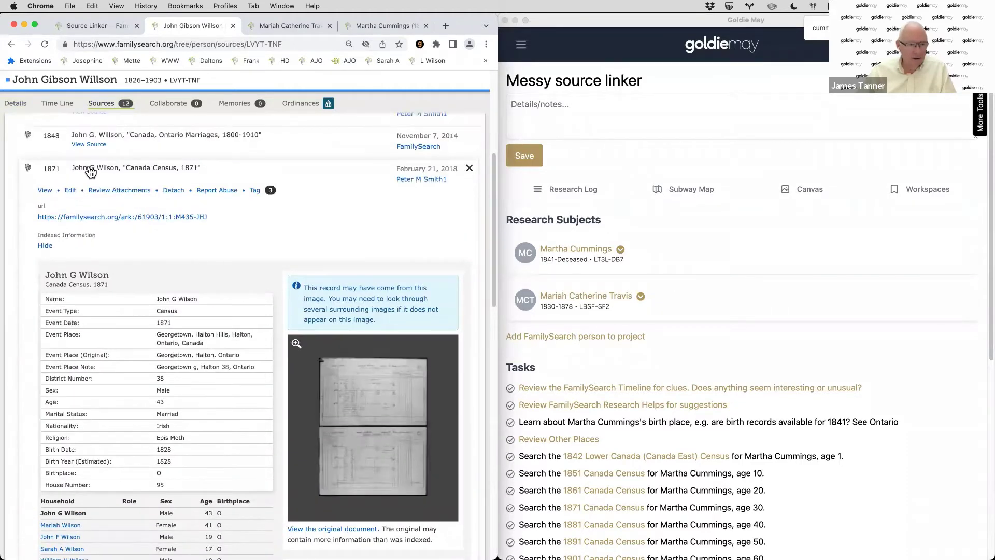
left_click(91, 171)
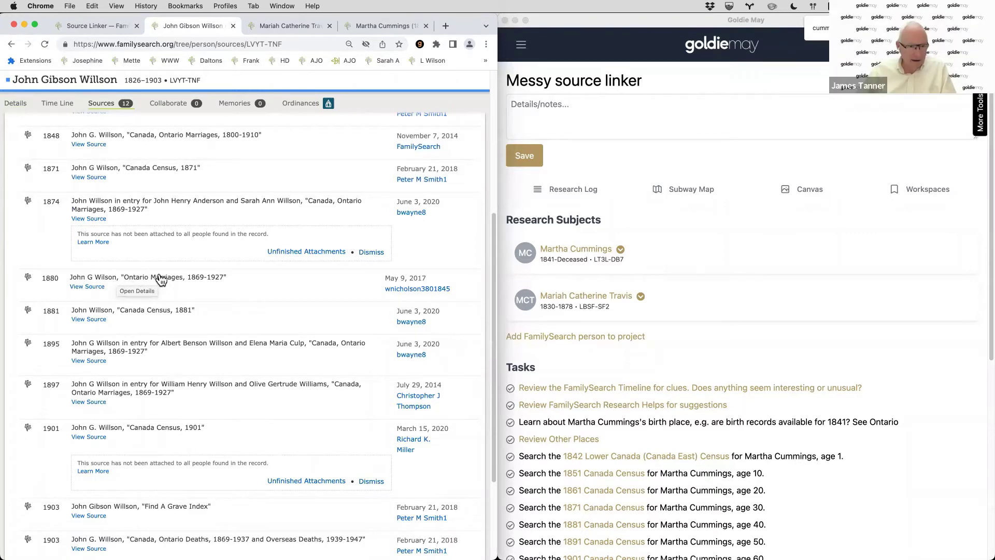
left_click(144, 310)
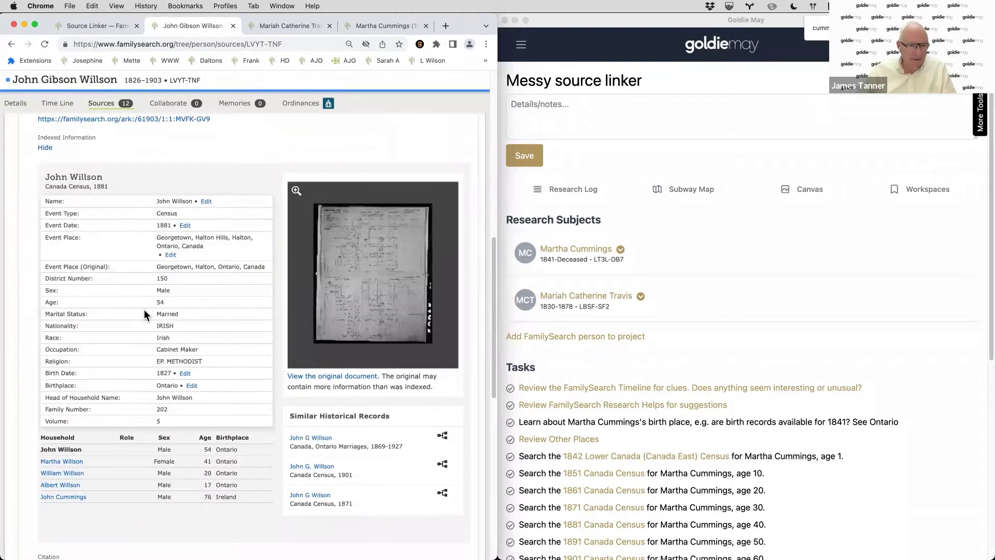
scroll(145, 314, "up", 2)
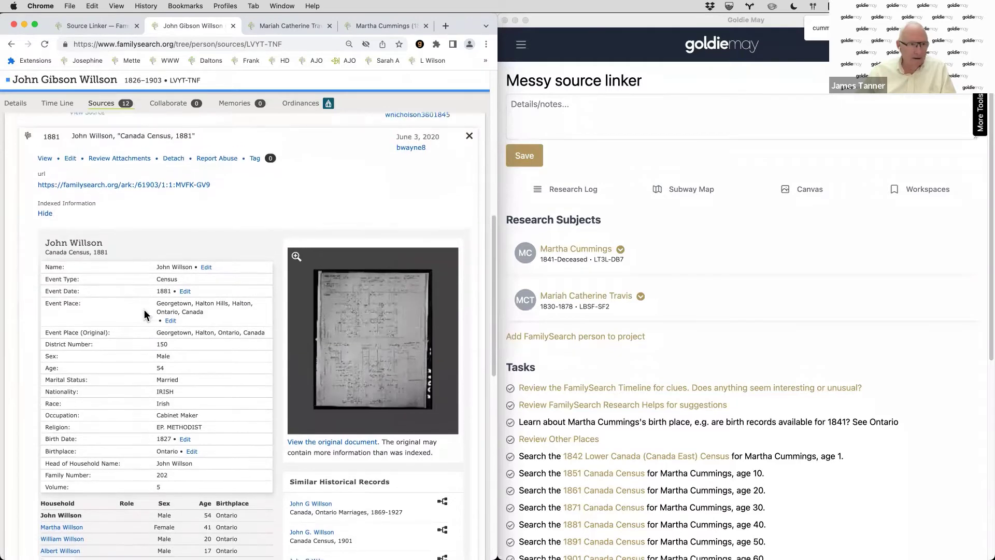
left_click(118, 167)
scroll(118, 166, "up", 3)
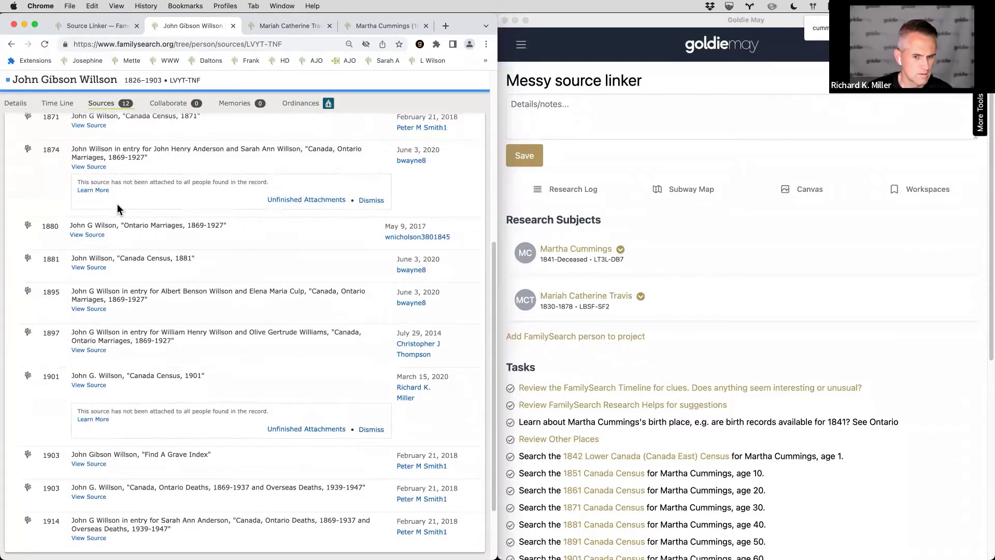
Open the project's subway map in Goldie May and display only the husband's line together with its hints
left_click(685, 192)
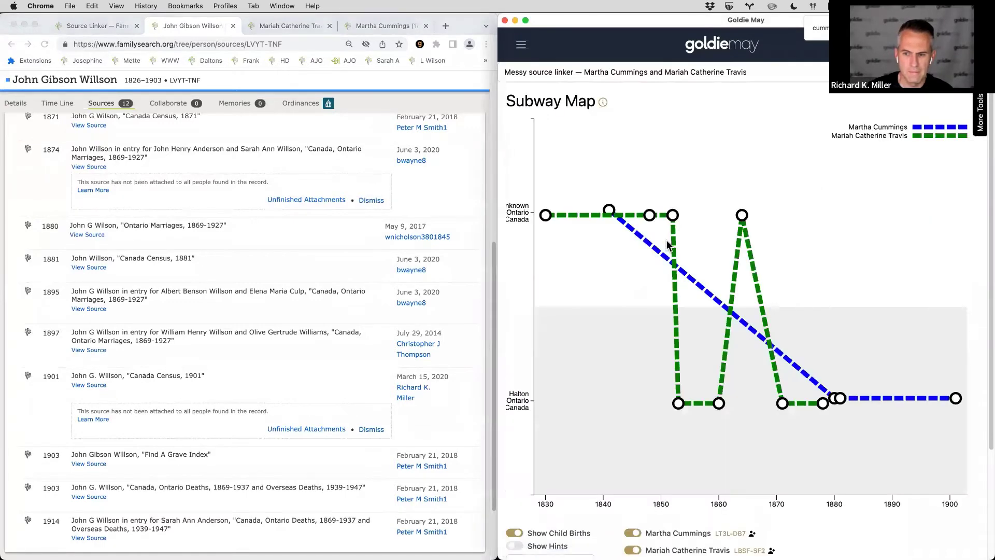
scroll(647, 467, "down", 3)
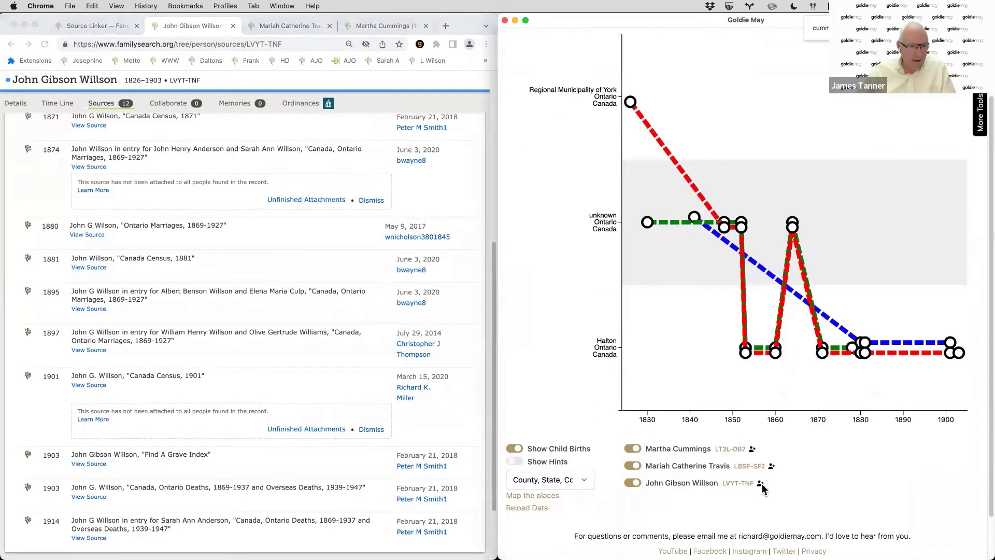
left_click(633, 469)
left_click(632, 450)
scroll(621, 465, "up", 2)
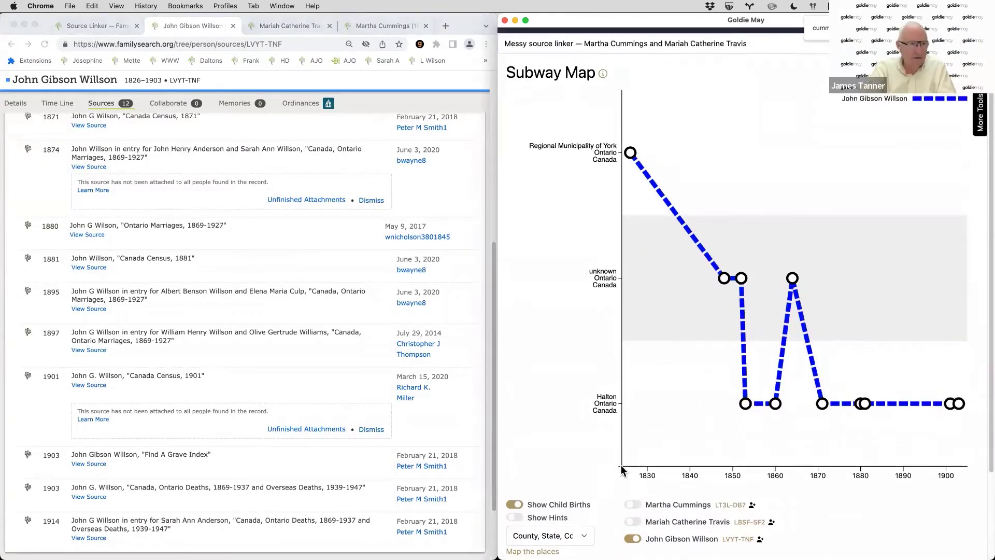
left_click(514, 518)
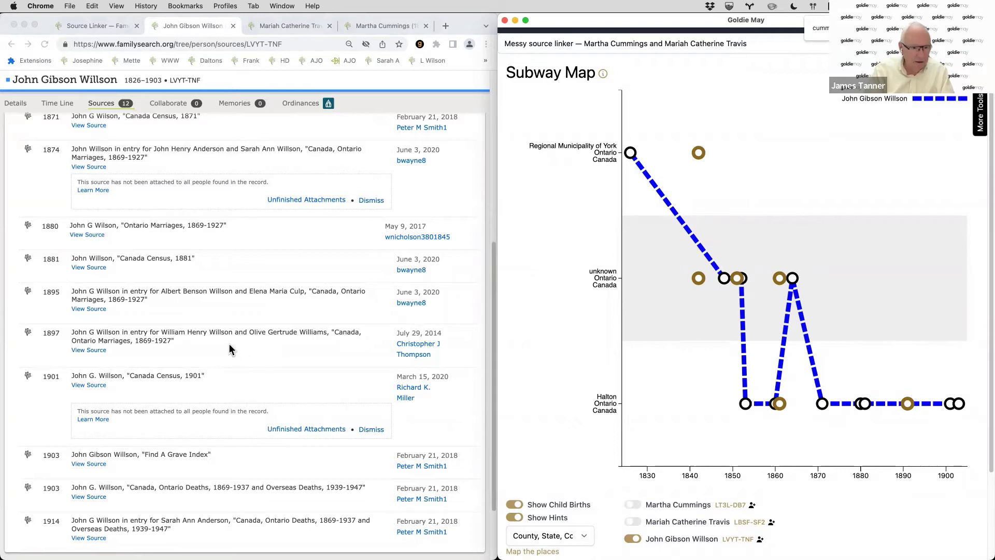
Look through the husband's source list for the census years that the subway map hints cover
scroll(228, 350, "up", 1)
scroll(229, 349, "up", 2)
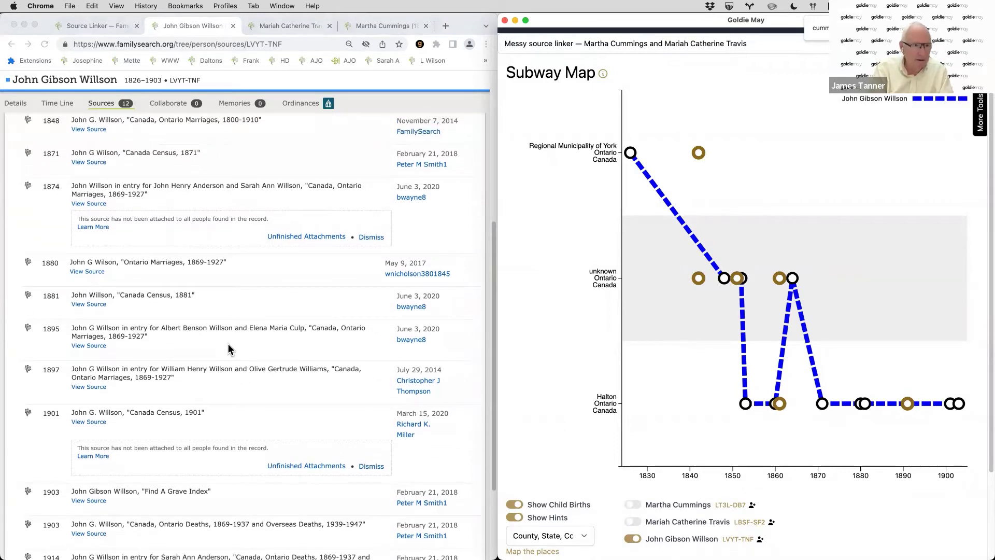
scroll(229, 350, "up", 1)
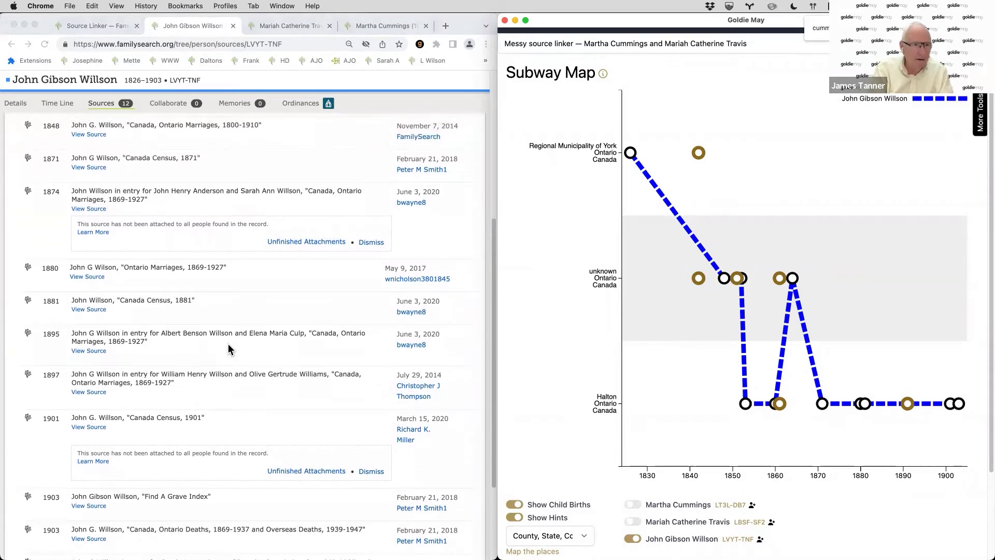
left_click(167, 164)
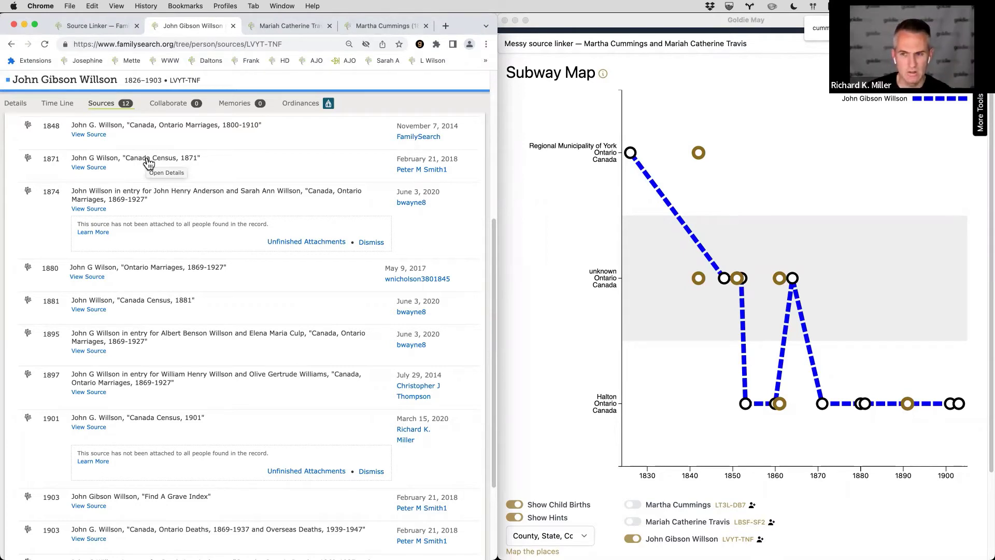
scroll(146, 164, "up", 1)
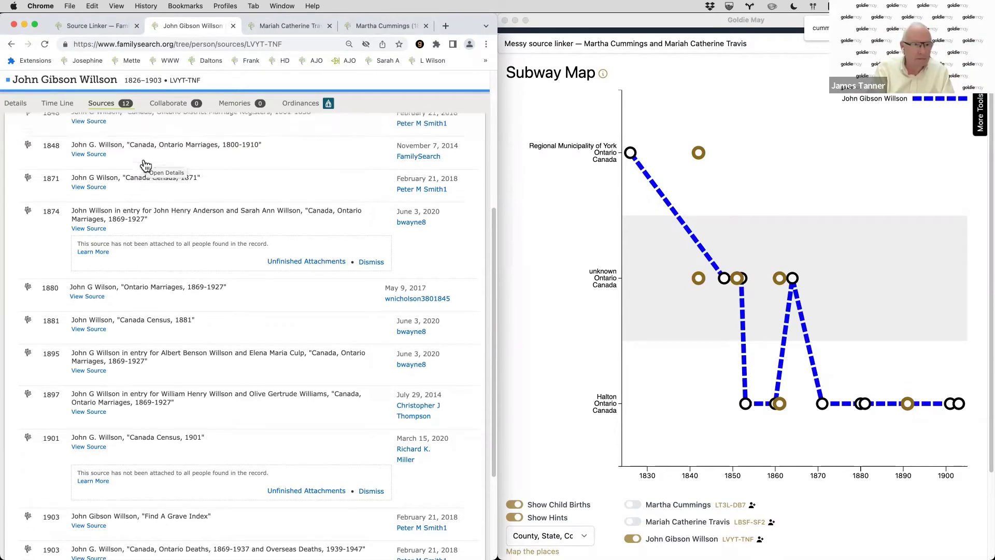
scroll(146, 165, "down", 2)
scroll(147, 167, "down", 3)
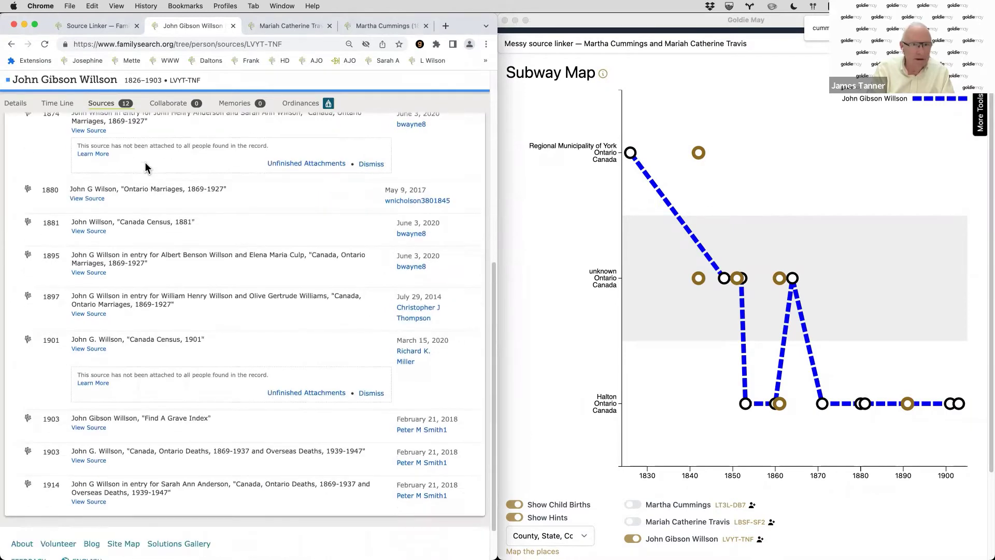
scroll(146, 167, "up", 10)
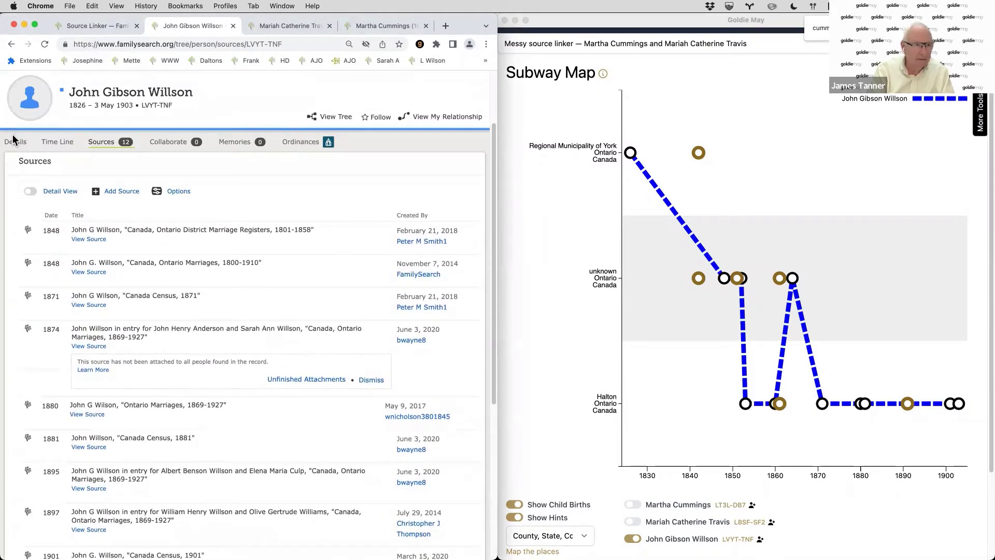
Return to the husband's details and bring up the summary card of his father
left_click(13, 140)
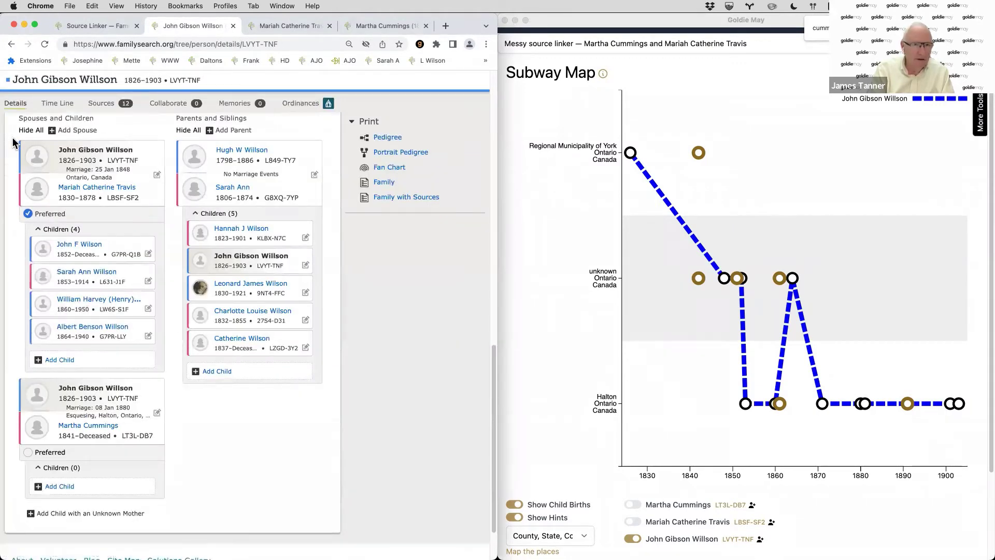
scroll(151, 237, "up", 1)
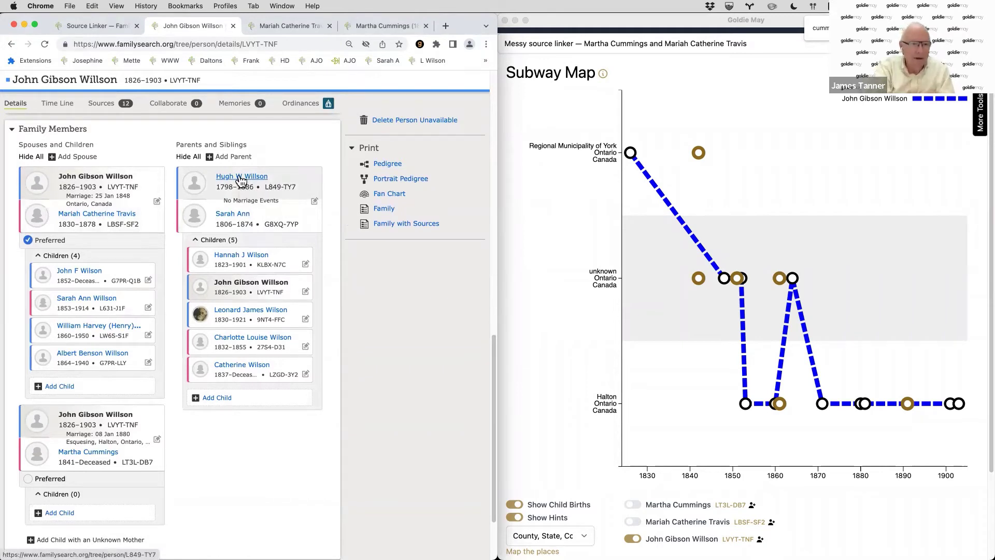
mouse_move(241, 181)
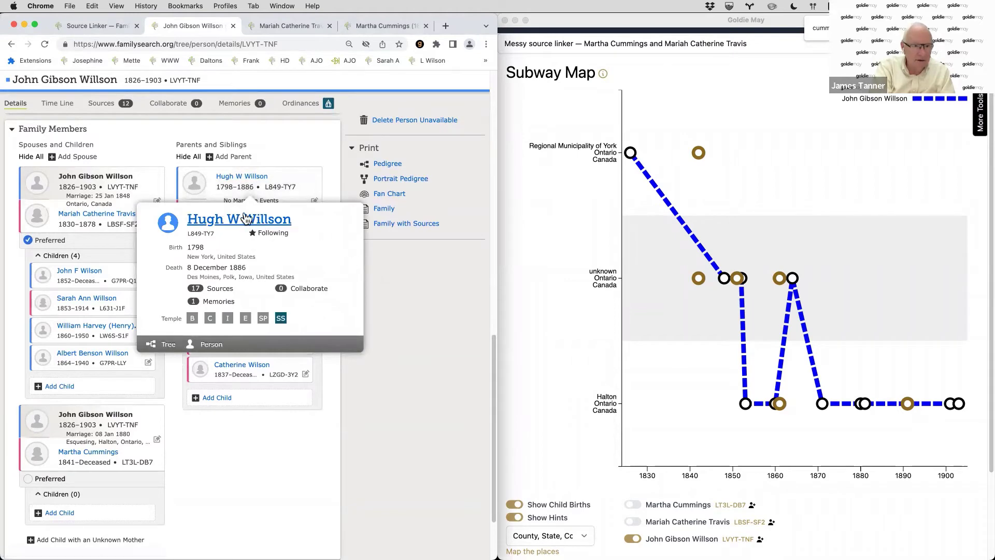
Open the father's details page in its own tab and set his subway map's place level to State, Country
left_click(241, 222)
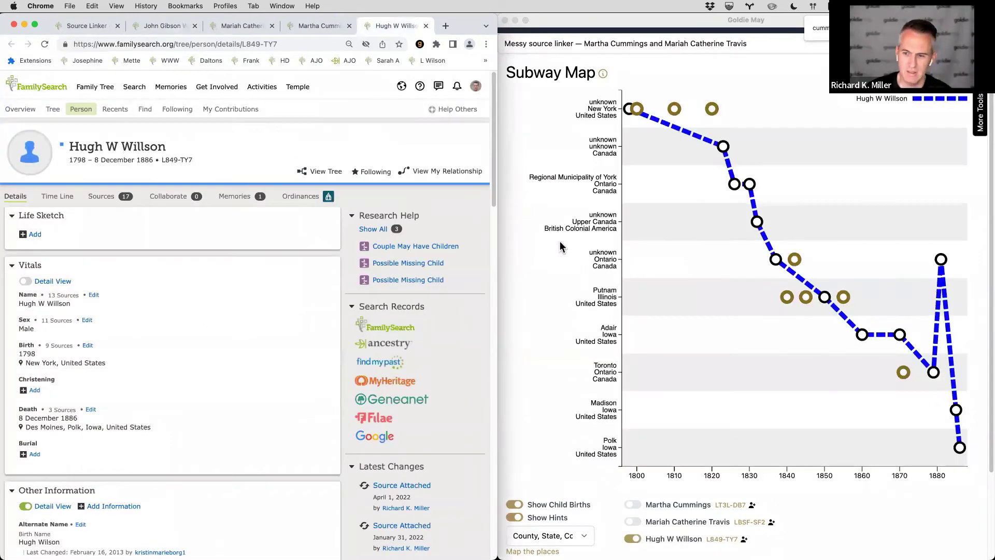
left_click(552, 523)
left_click(550, 523)
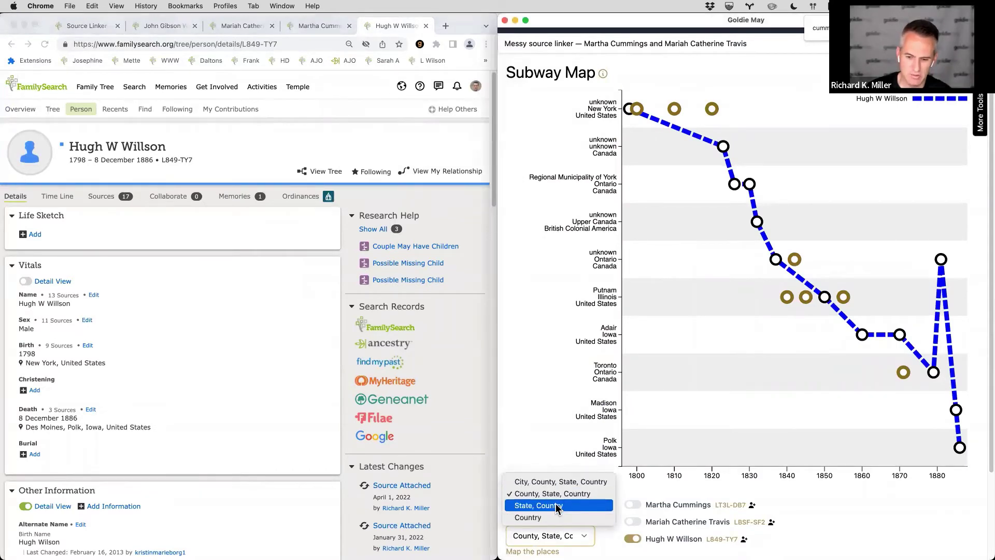
left_click(556, 506)
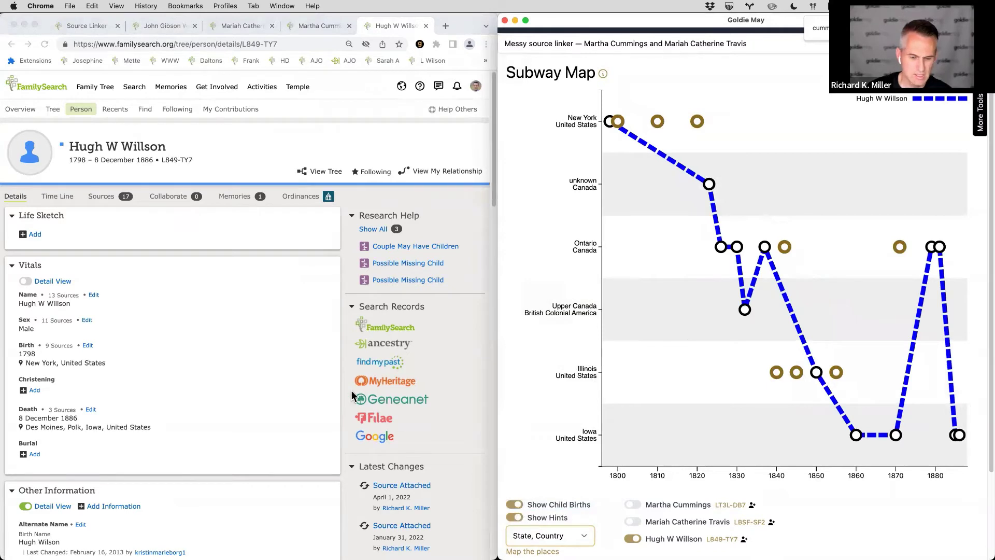
Review the father's details down to the family members, examining his spouses, parents and siblings
scroll(295, 359, "down", 1)
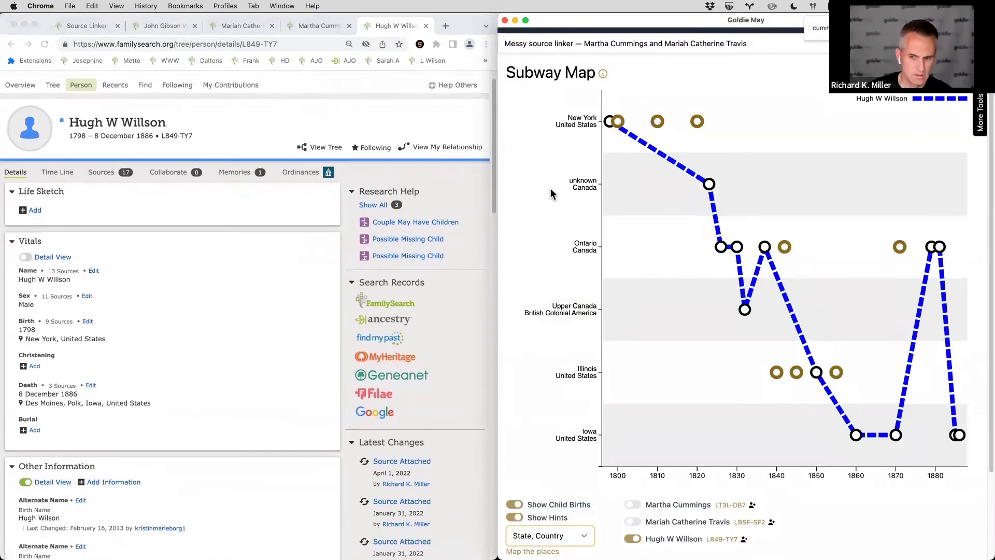
mouse_move(610, 210)
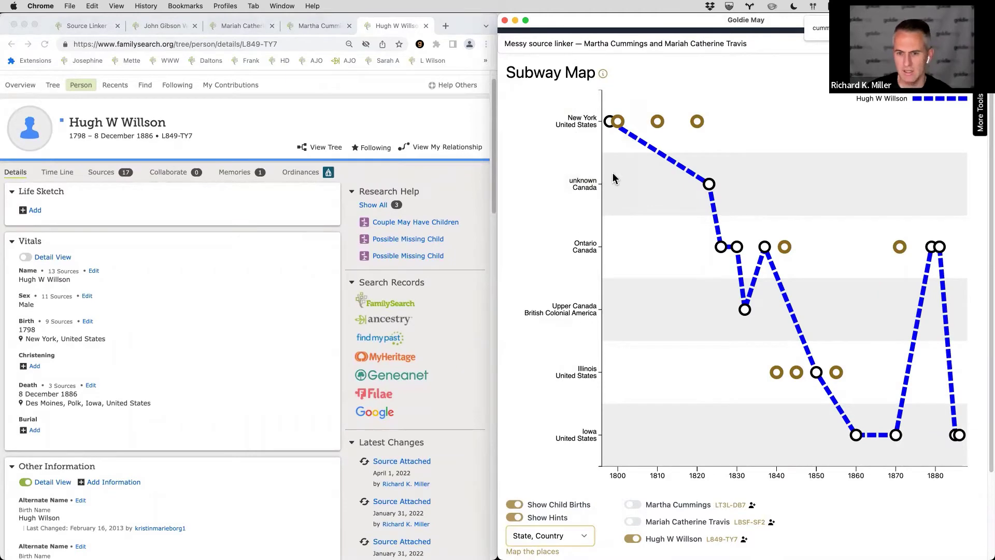
scroll(349, 285, "down", 5)
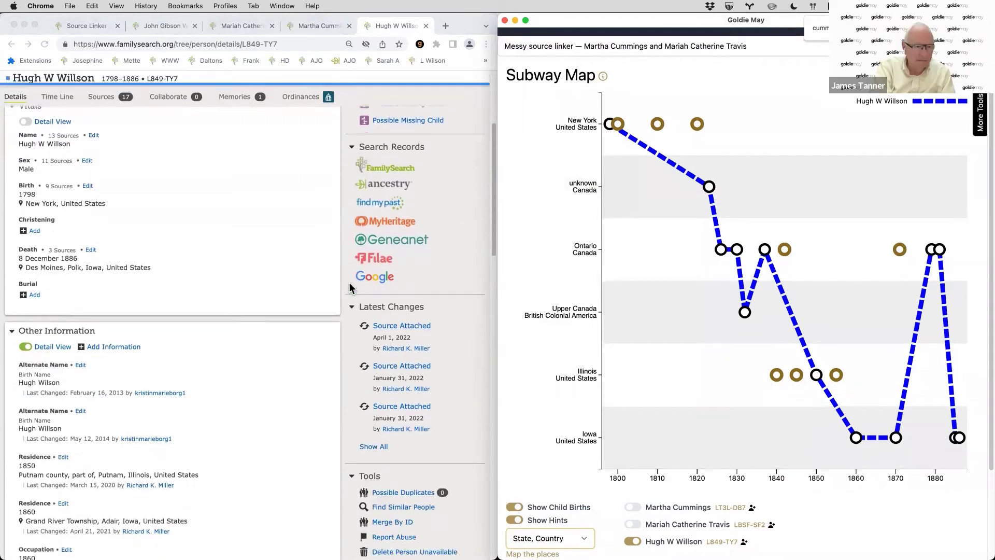
scroll(350, 286, "down", 15)
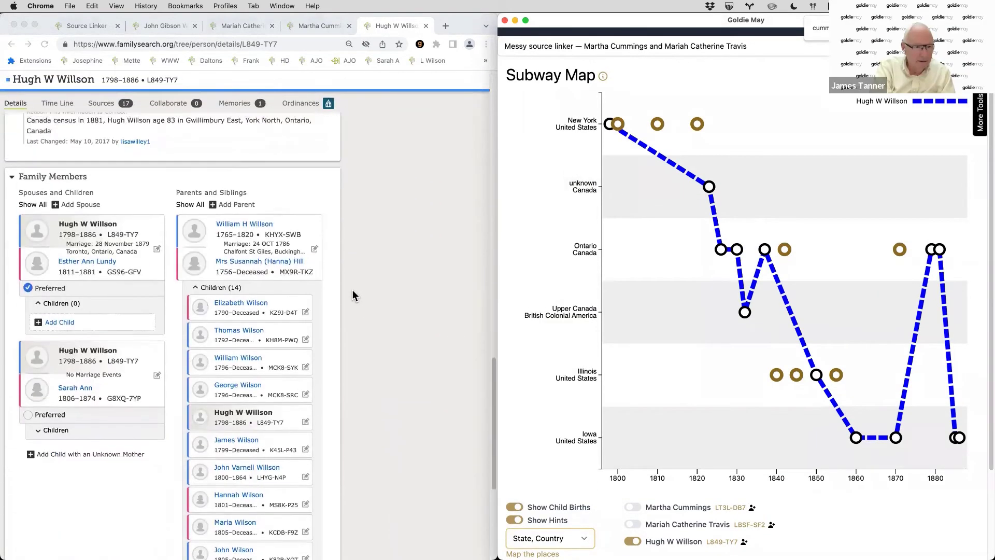
scroll(352, 291, "down", 3)
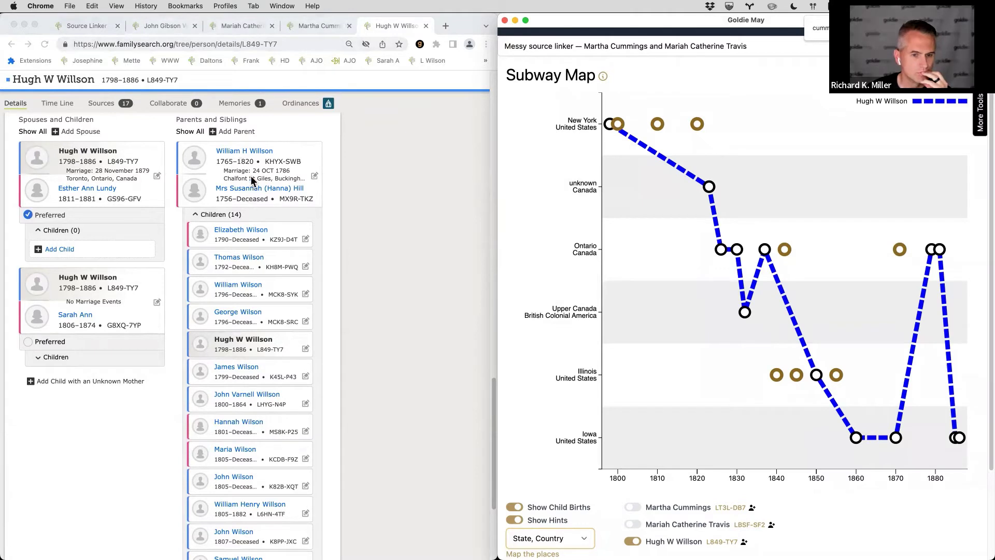
left_click(241, 149)
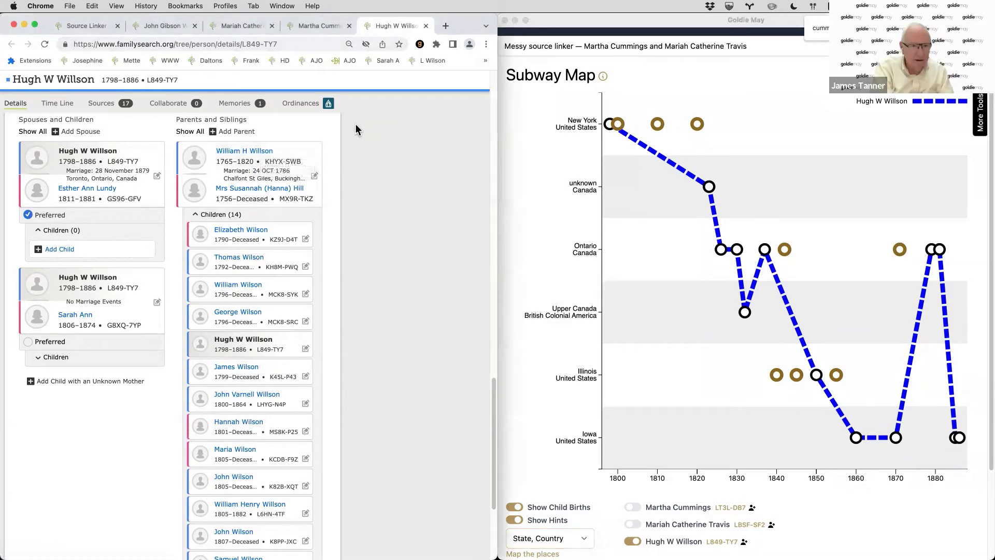
Reorder the browser tabs so the father's page follows the husband's, and return to the beginning of the father's details
left_click(156, 27)
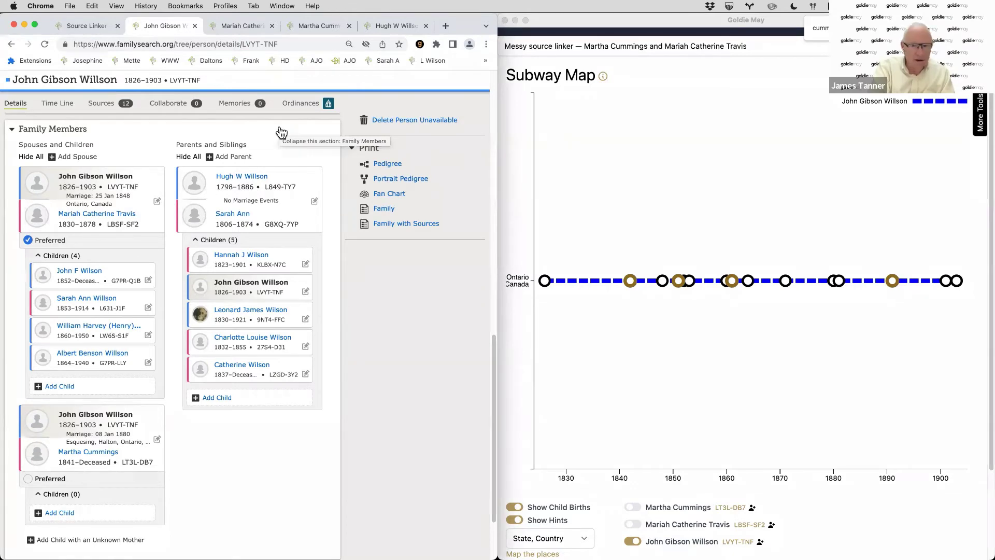
left_click_drag(398, 26, 241, 23)
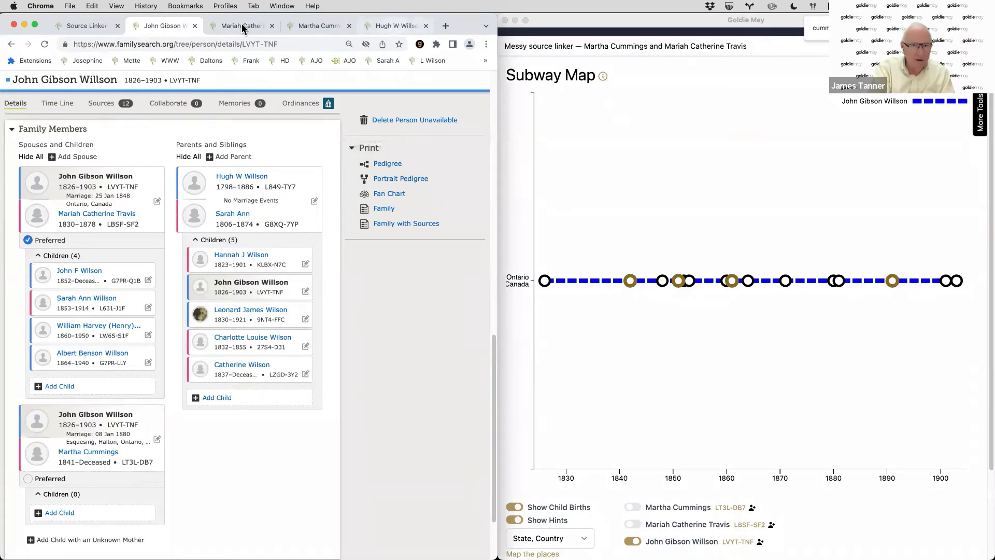
scroll(229, 191, "up", 10)
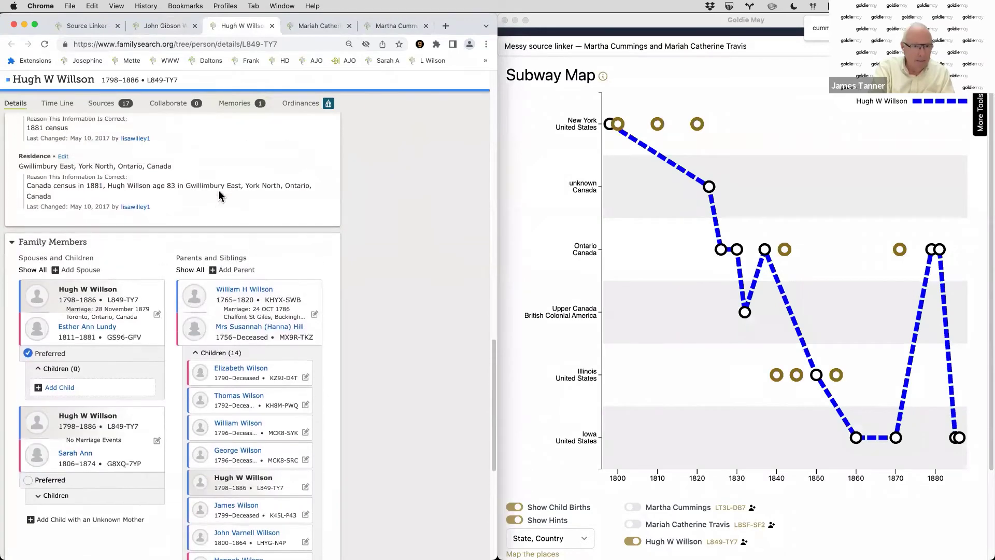
scroll(213, 189, "up", 15)
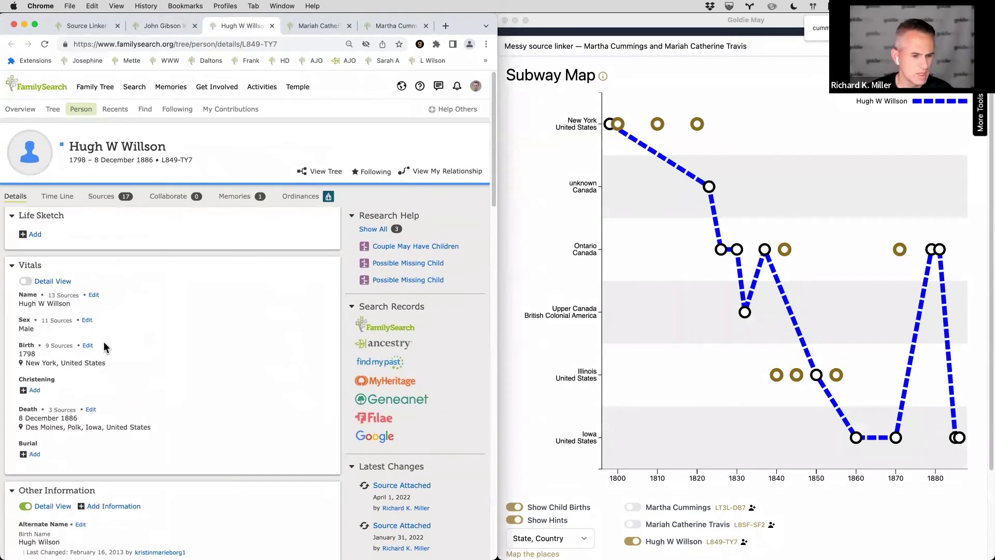
Examine the father's early events on the subway map, including the 1823 christening of a child, and compare them with his vitals
left_click(600, 150)
mouse_move(624, 132)
mouse_move(710, 191)
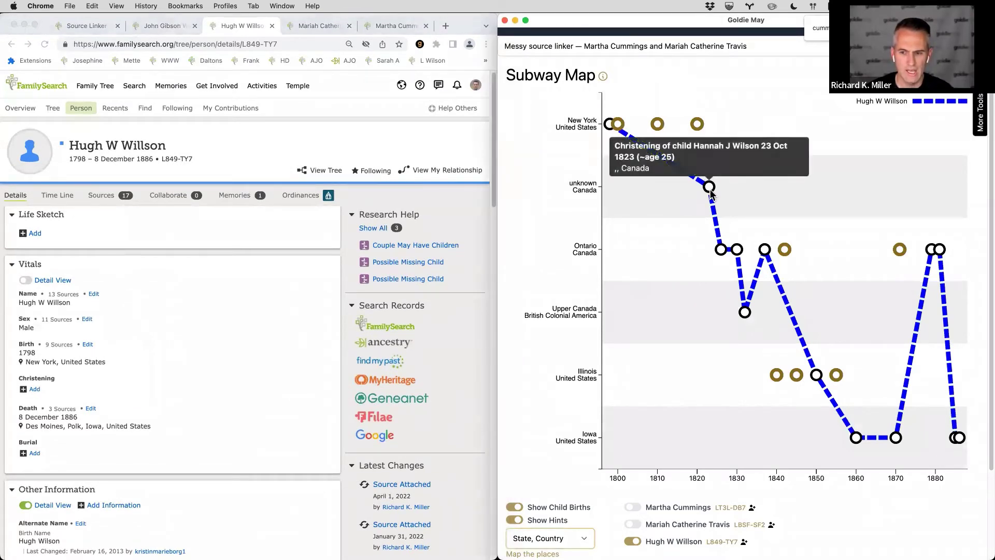
scroll(280, 238, "down", 3)
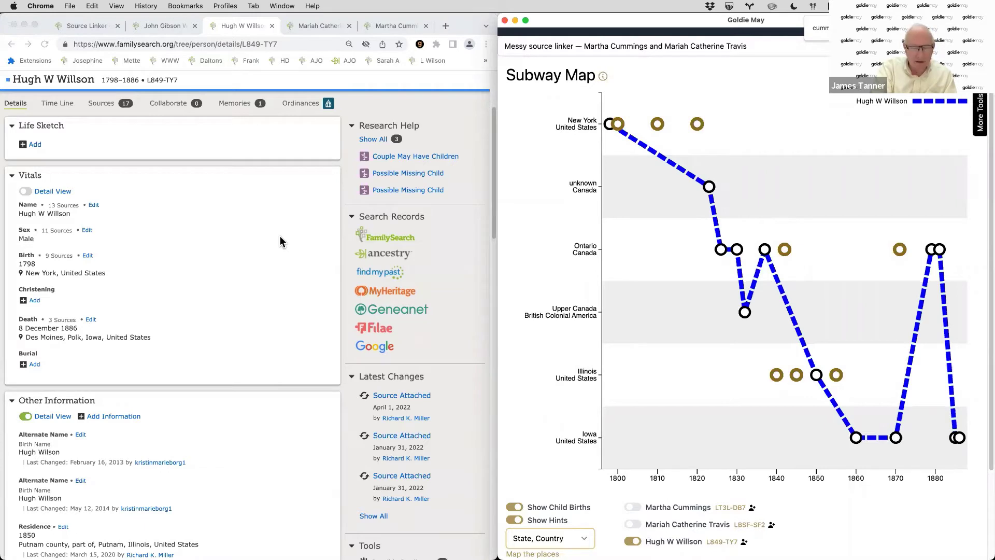
scroll(280, 235, "down", 1)
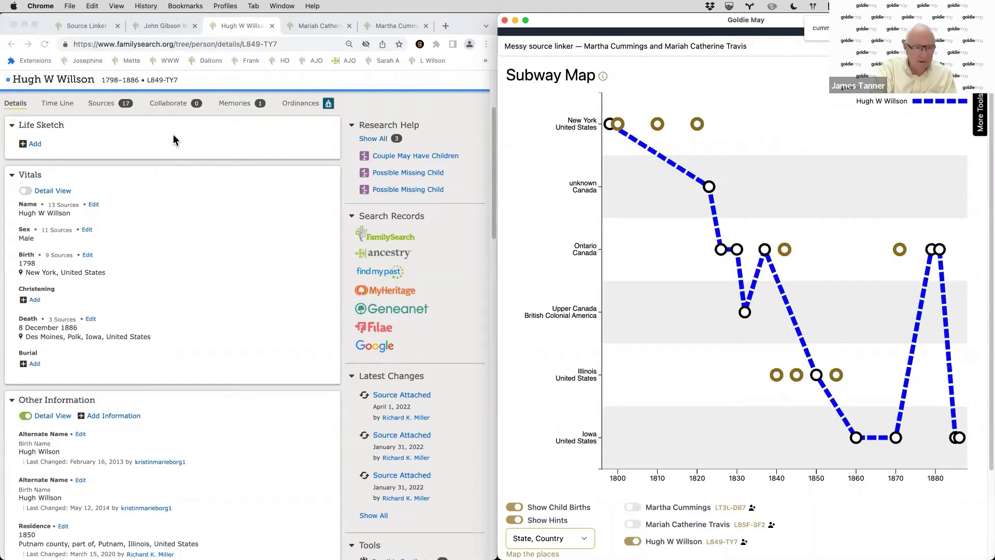
left_click(104, 106)
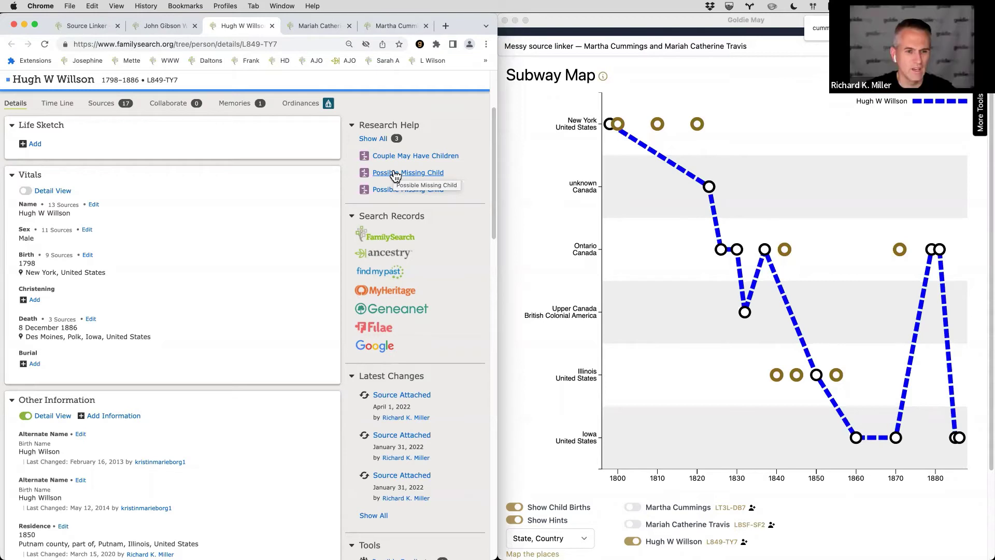
scroll(189, 161, "down", 1)
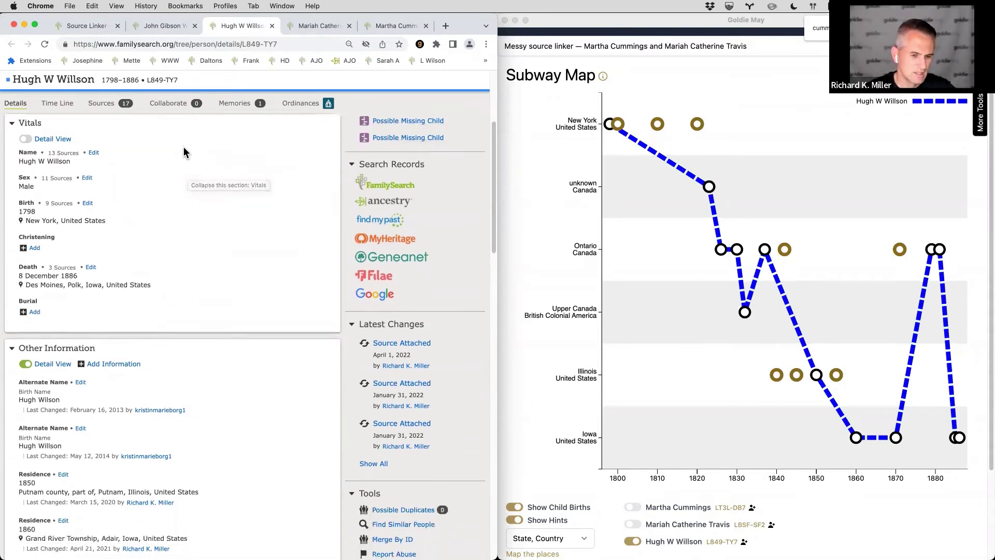
scroll(190, 149, "up", 1)
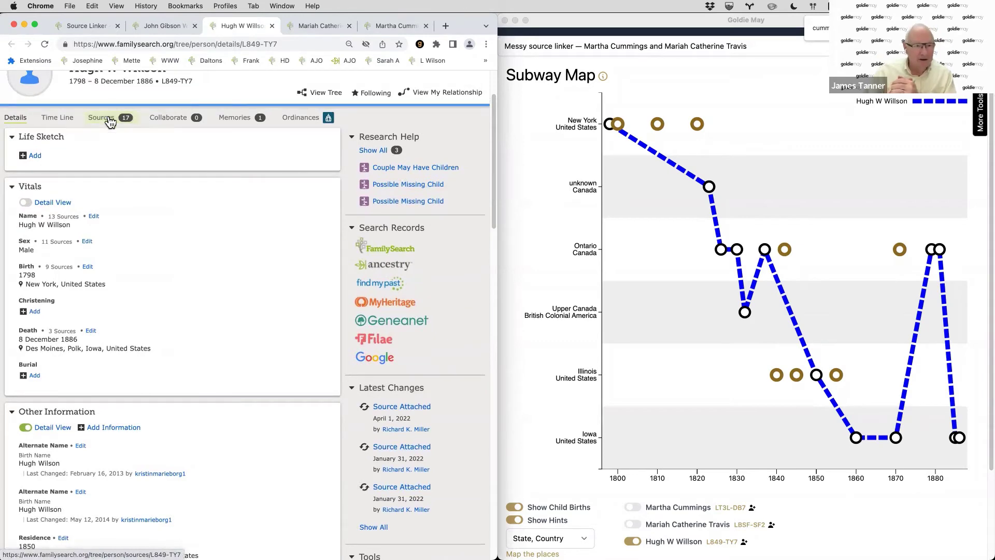
Search Google in a new tab for loyalist records with the family's surname
key("super+t")
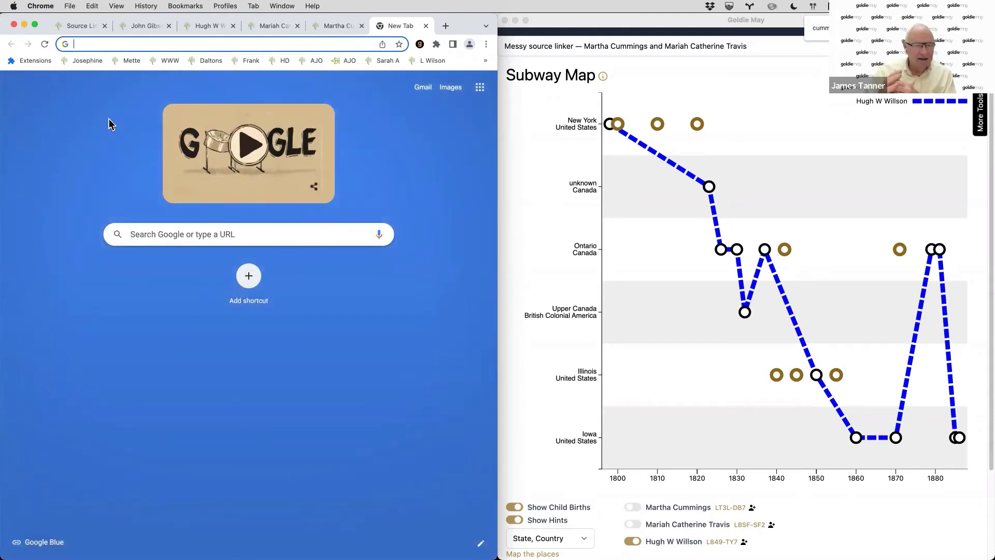
type("loyalist ")
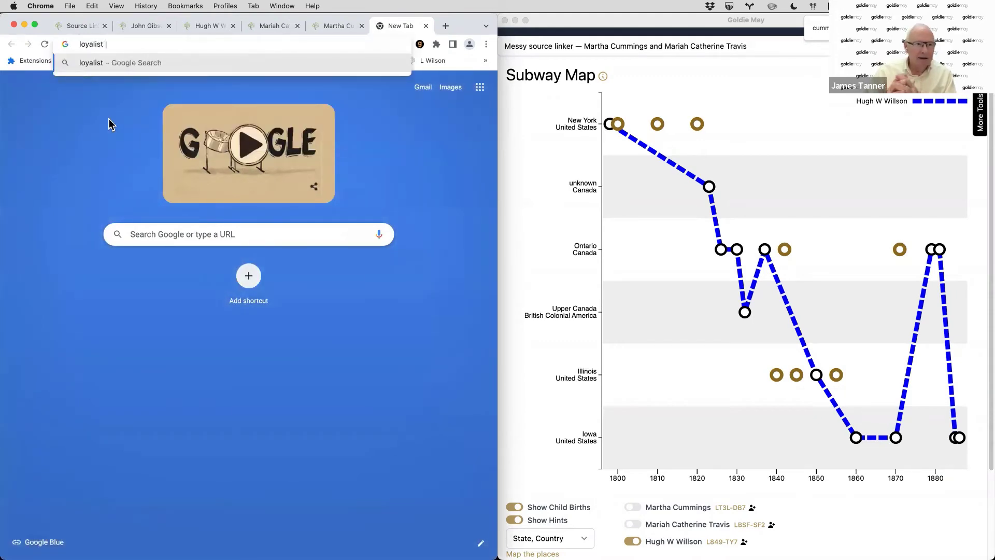
type("records ")
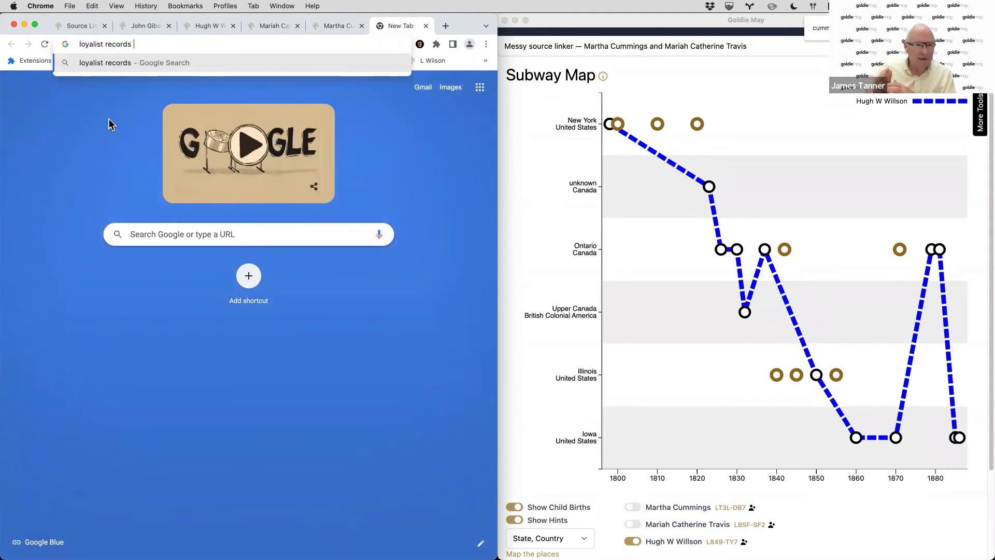
type("willson")
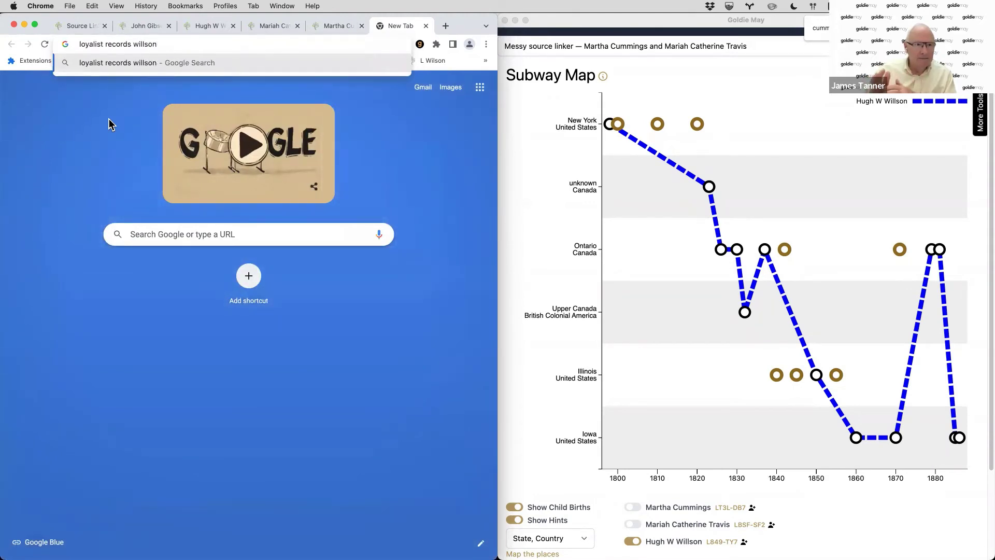
key("Return")
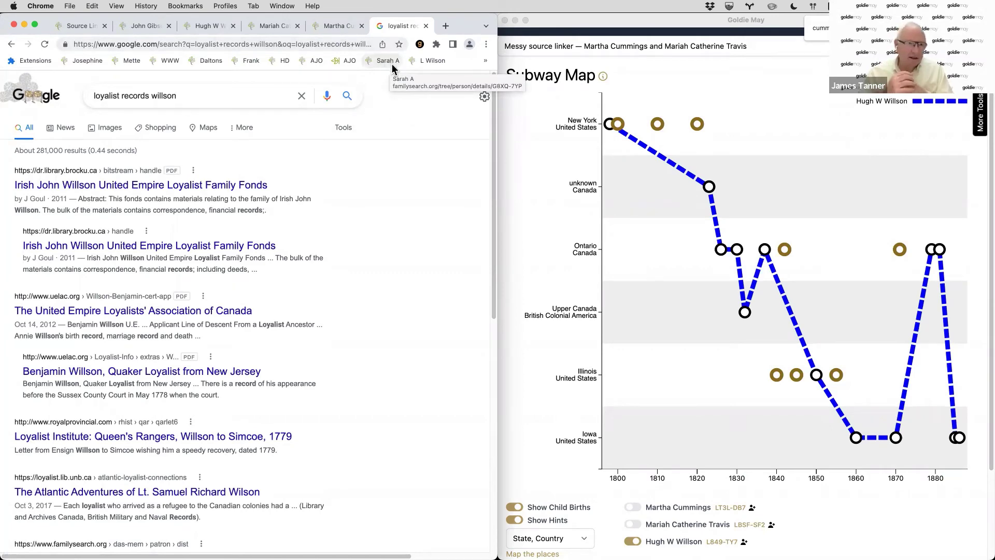
Open Findmypast in a new tab and search its world records by the family's surname alone
key("cmd+t")
type("findmy")
key("Return")
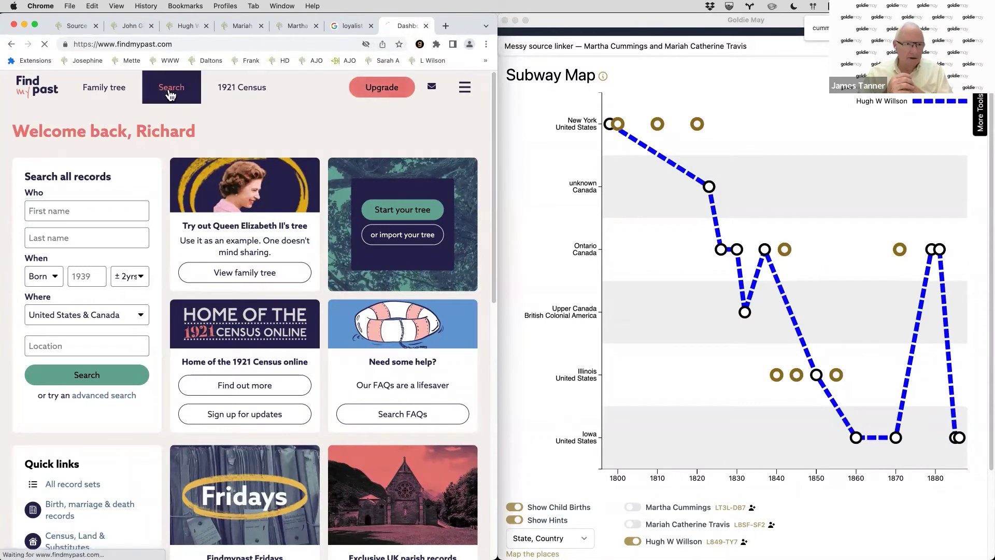
left_click(171, 91)
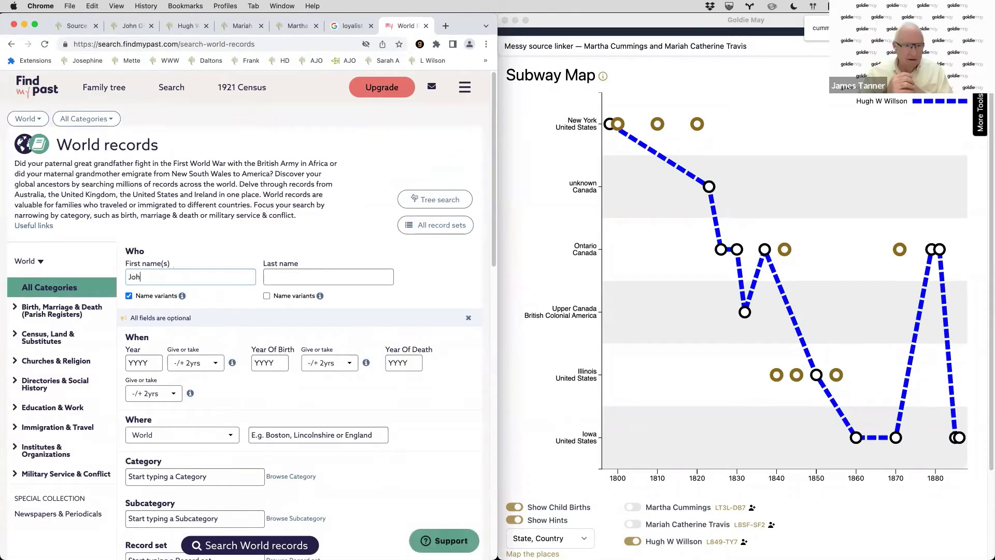
key("Tab")
key("Tab")
type("Willson")
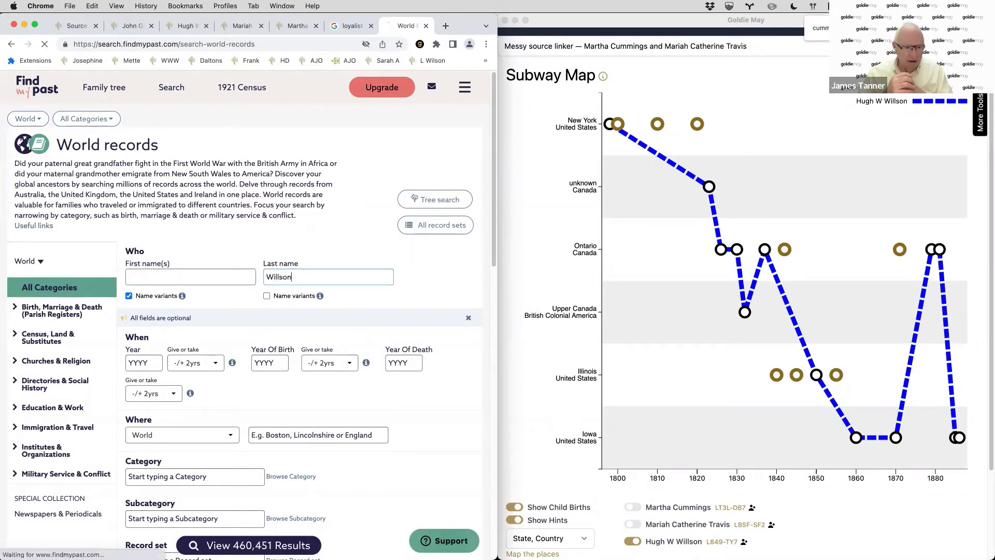
key("Return")
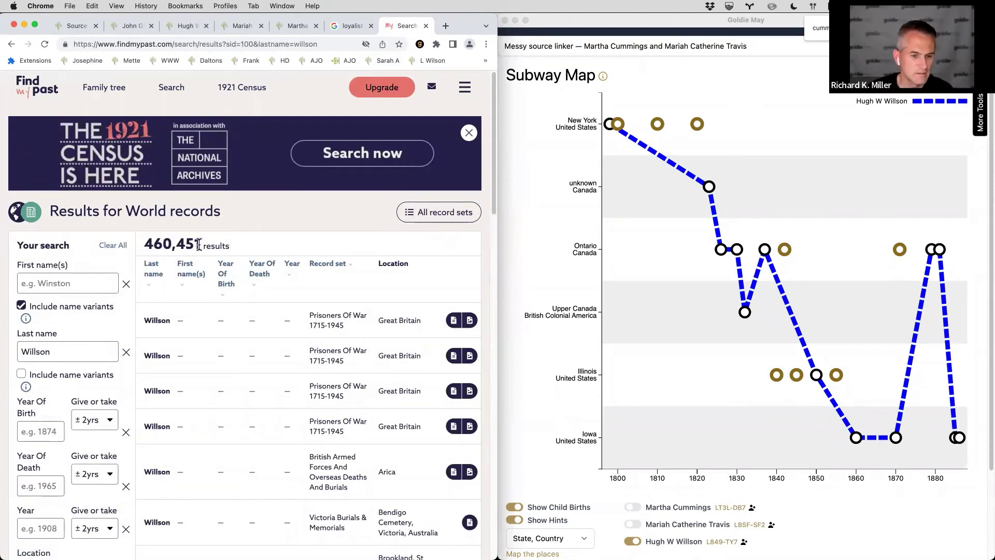
Return to the world records search form and set the location to Ireland, keeping the surname
right_click(148, 244)
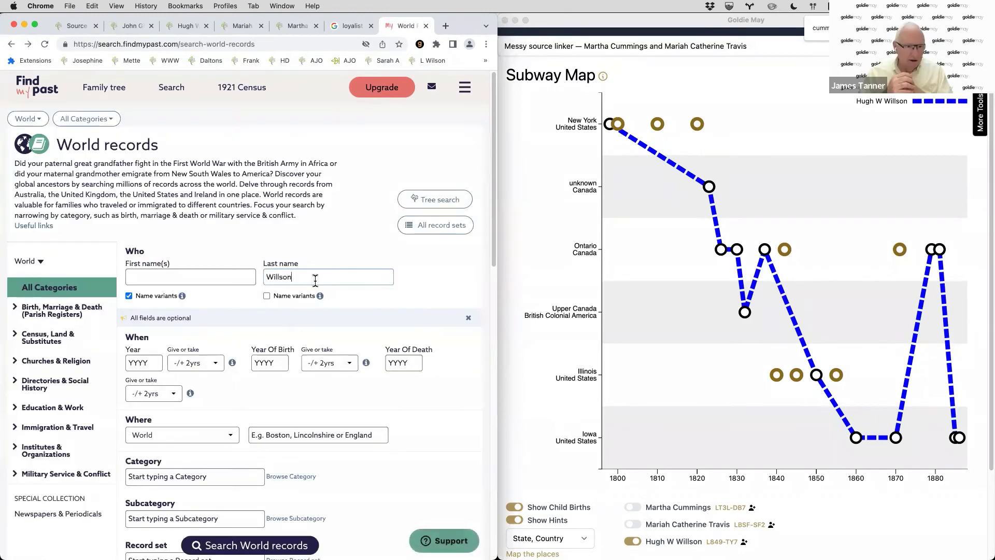
left_click(321, 276)
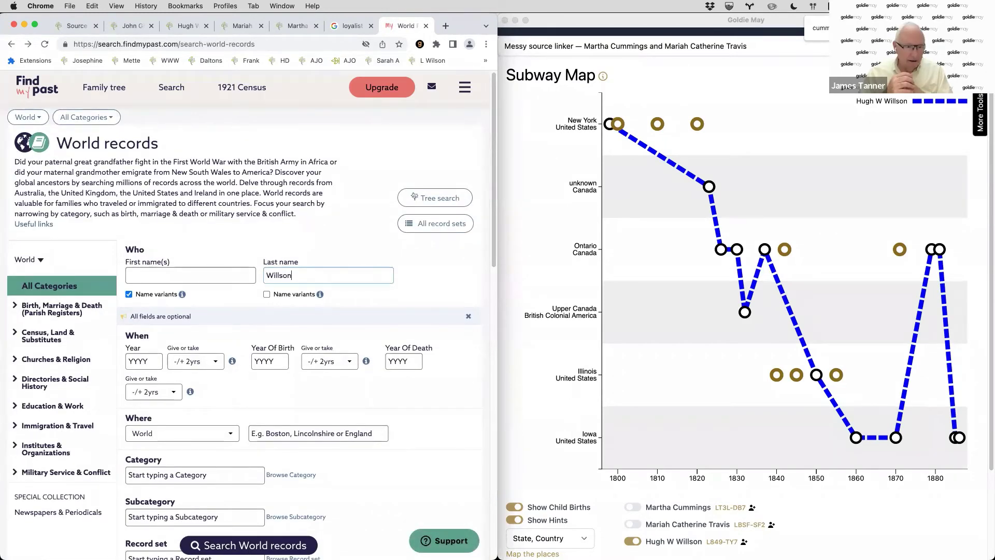
scroll(324, 272, "down", 3)
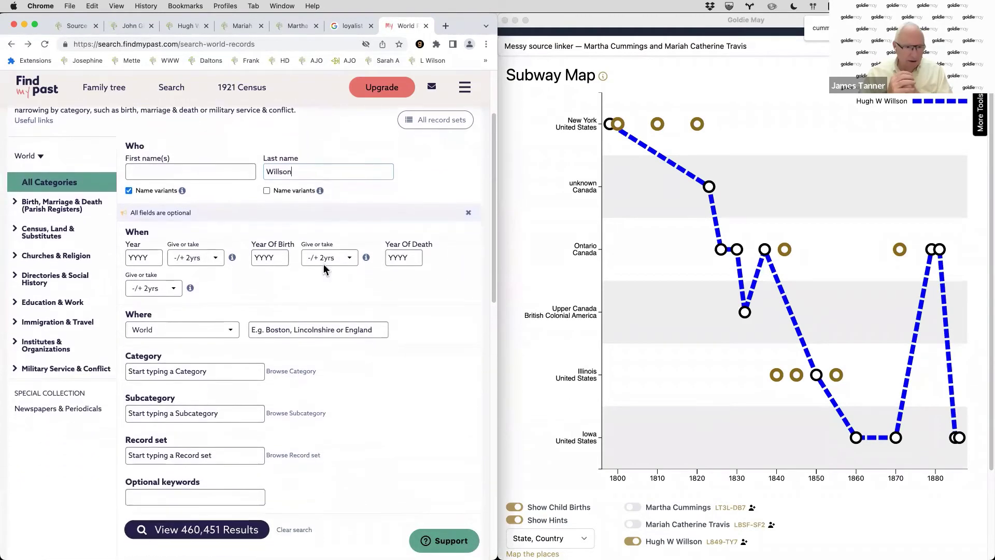
scroll(323, 264, "down", 1)
left_click(200, 316)
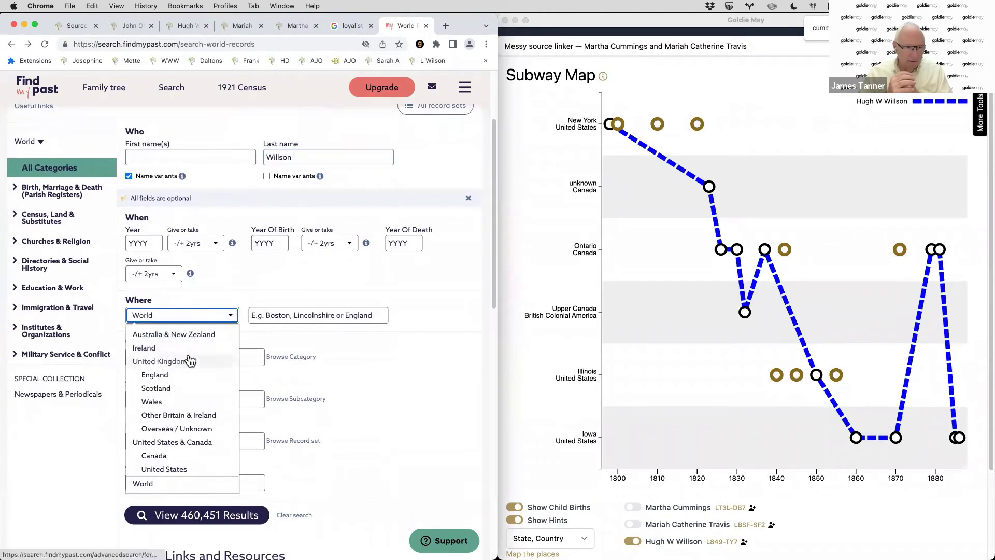
left_click(158, 347)
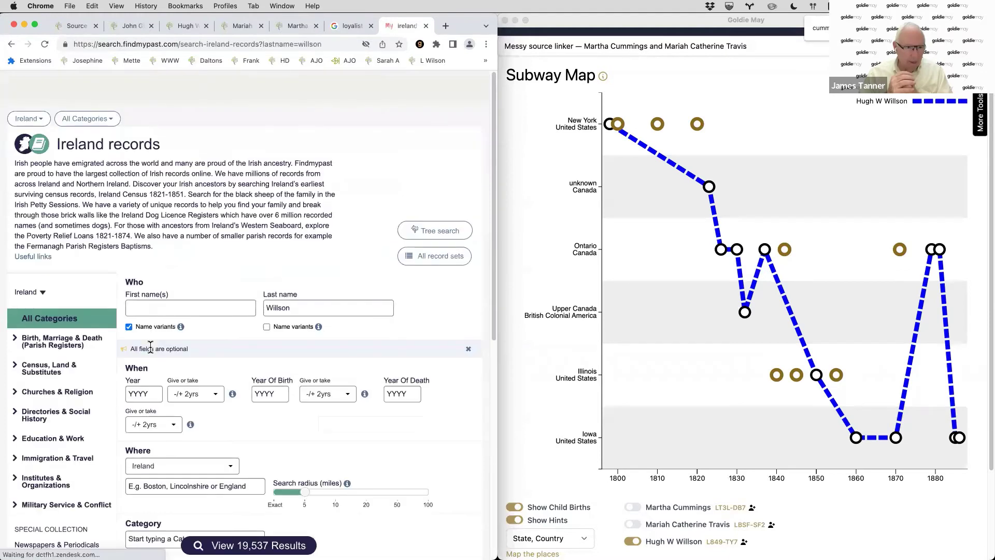
scroll(186, 417, "down", 3)
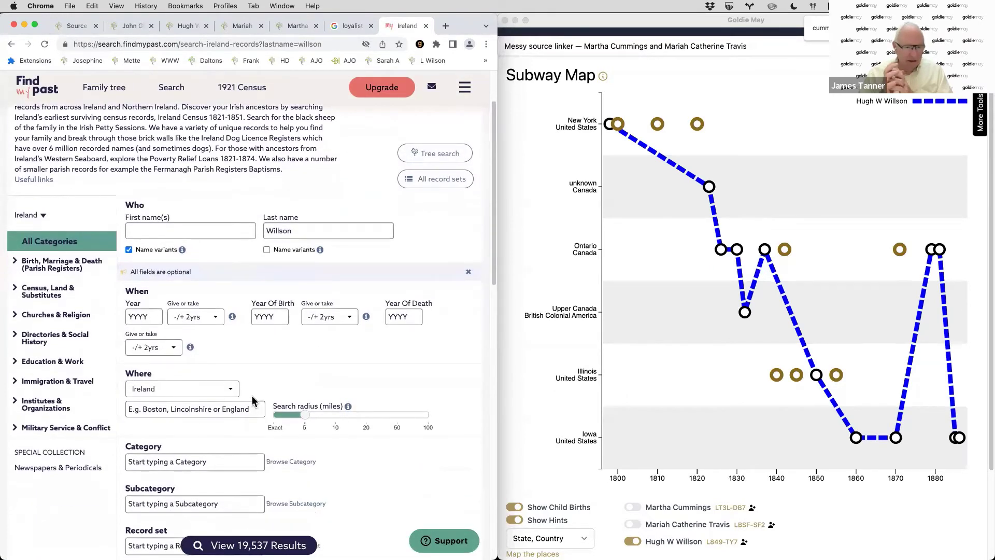
mouse_move(261, 515)
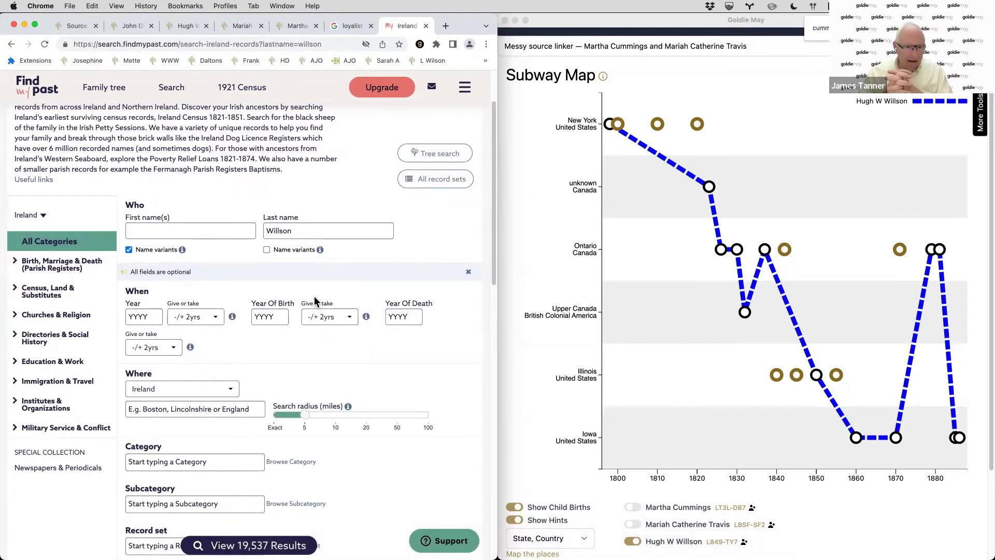
Change the Findmypast records search location to England, keeping the surname
left_click(156, 387)
left_click(173, 450)
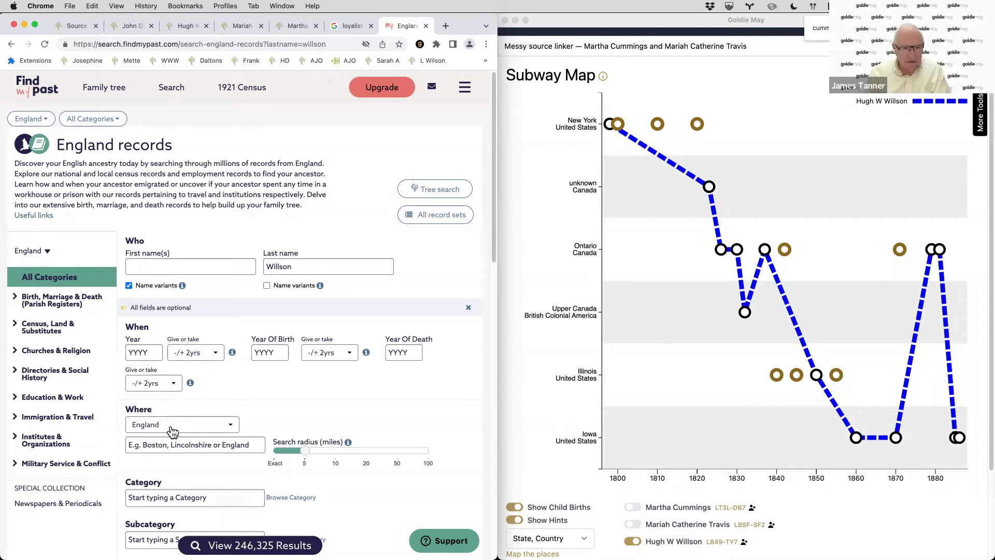
Return to the husband's FamilySearch person page and show his tree in Descendancy view
left_click(129, 30)
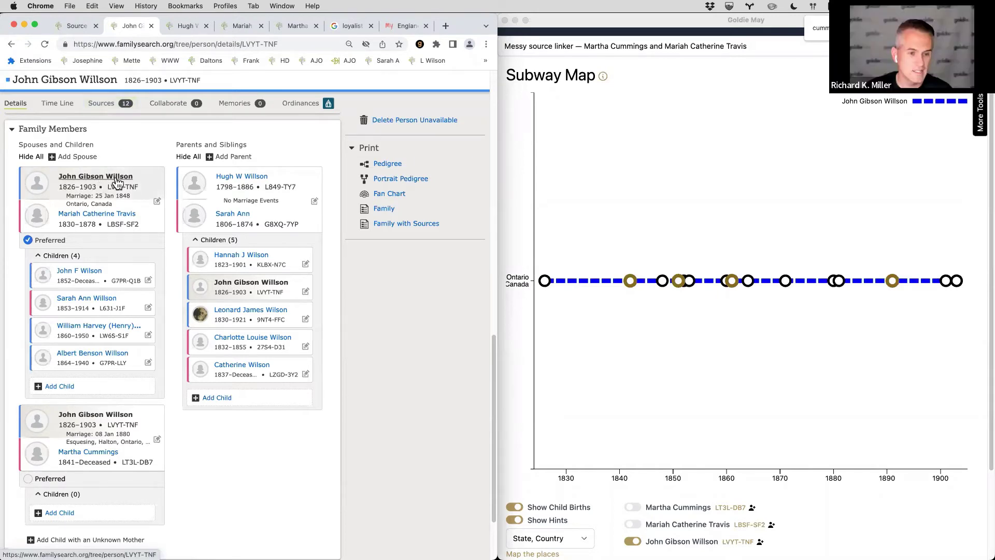
scroll(126, 171, "up", 10)
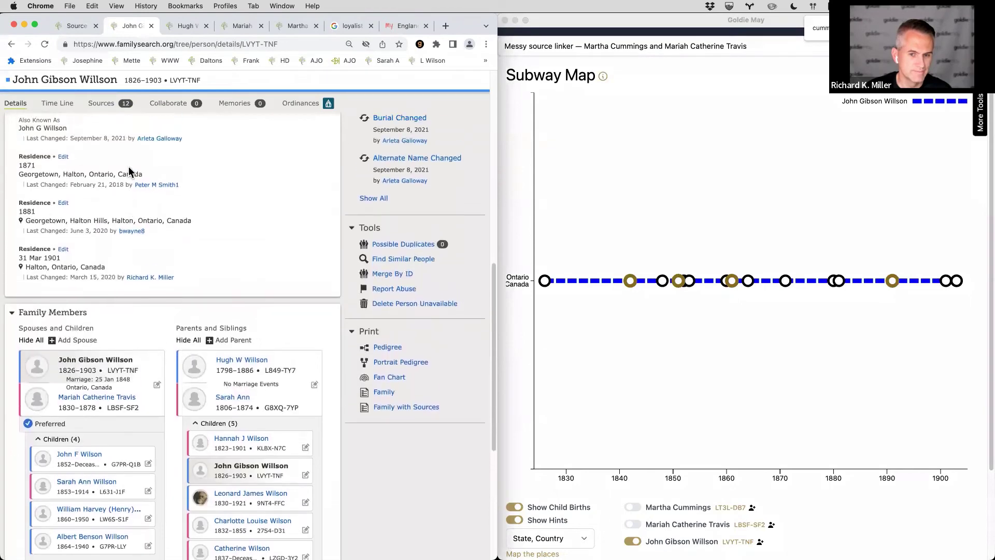
scroll(161, 177, "down", 5)
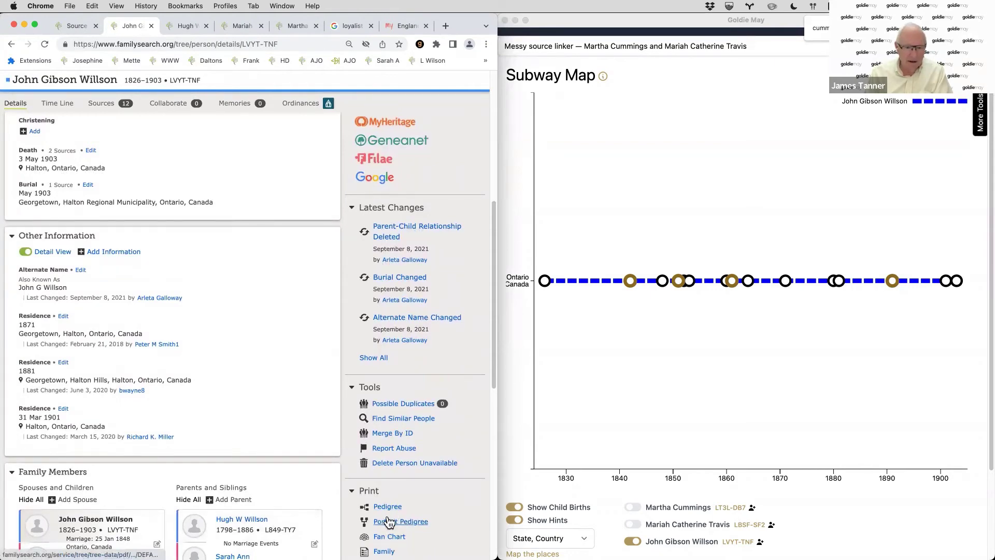
scroll(389, 520, "up", 7)
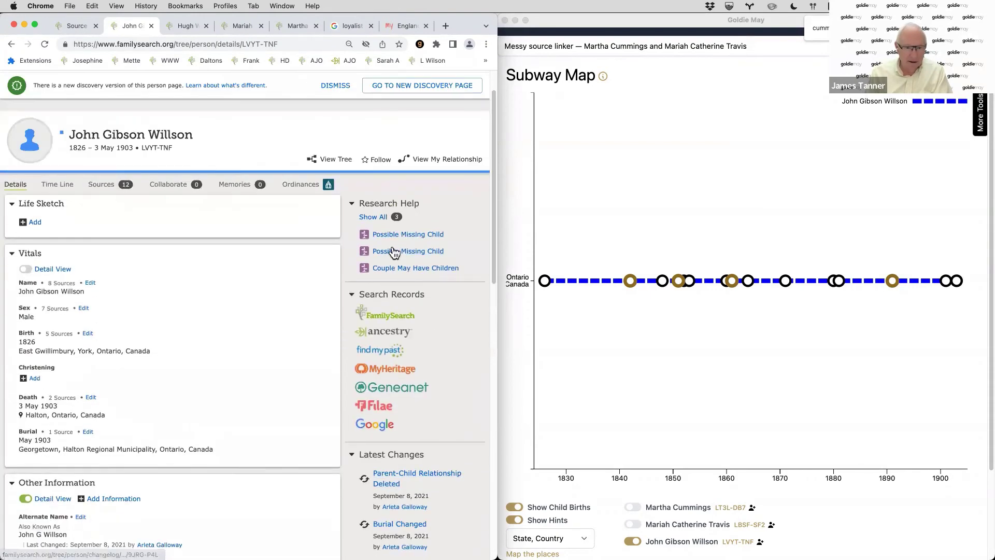
left_click(322, 159)
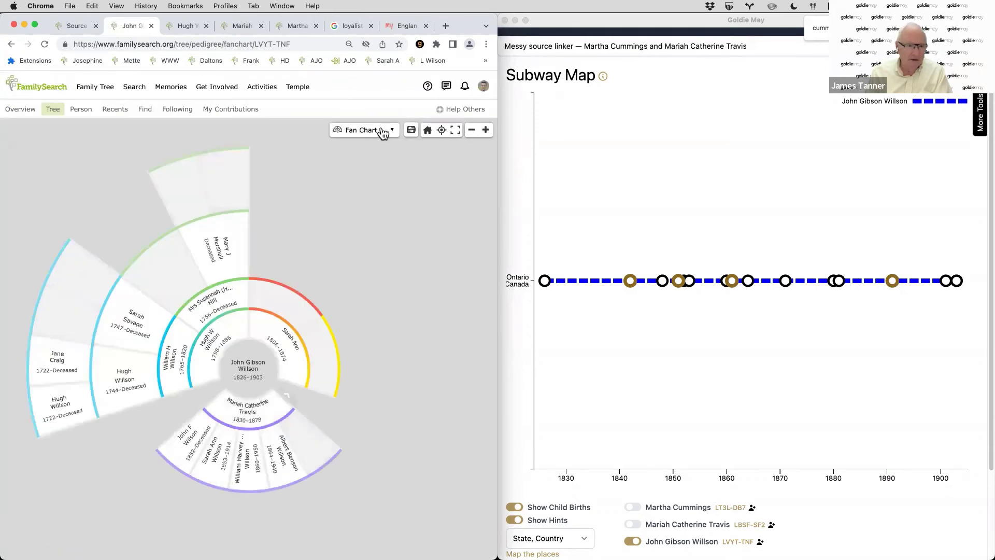
left_click(391, 130)
left_click(374, 185)
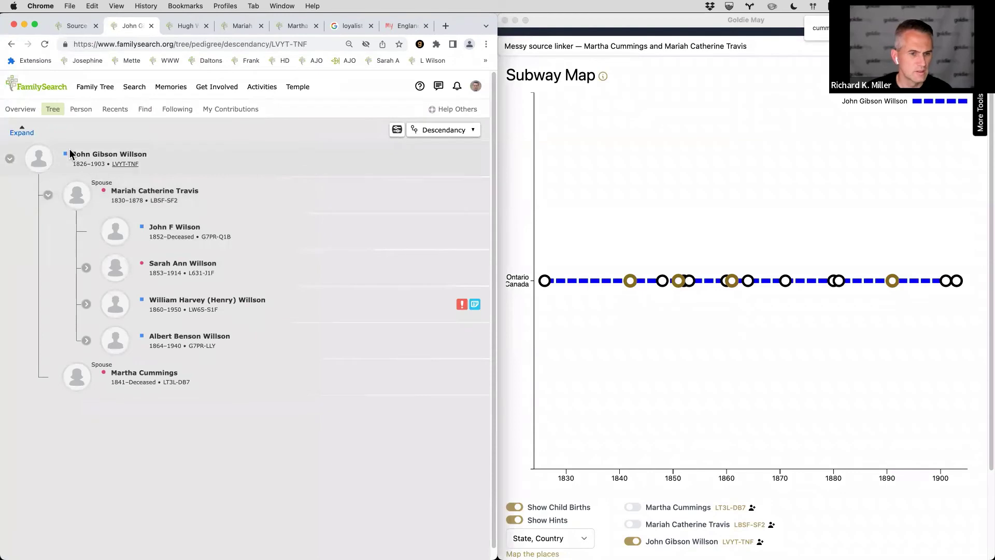
Hide the portraits in the descendancy view and set it to show four generations
left_click(459, 130)
left_click(397, 130)
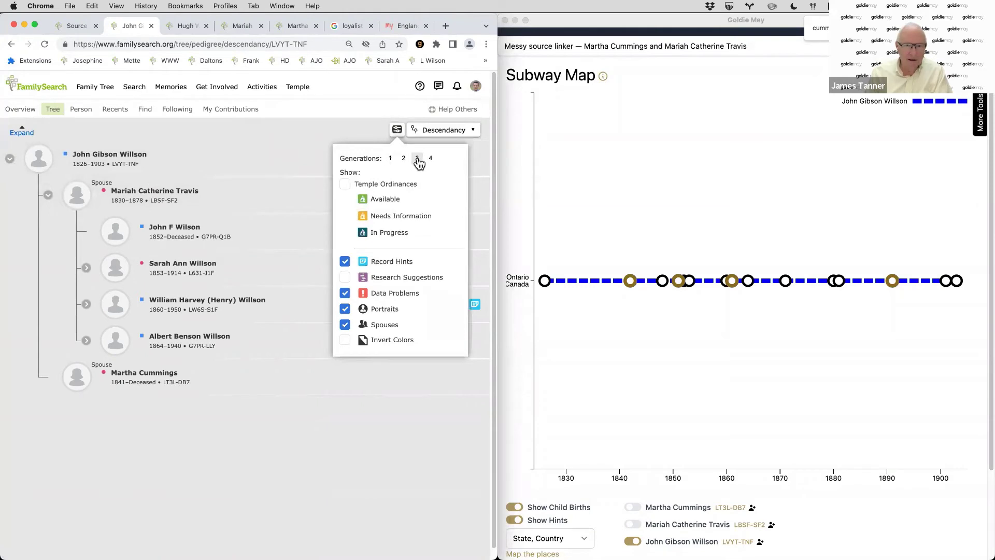
left_click(344, 308)
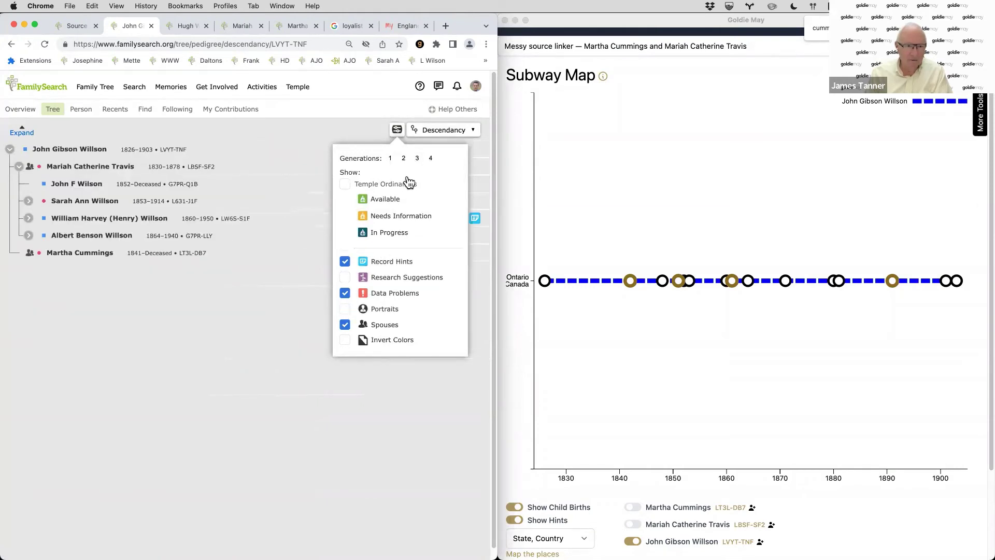
left_click(417, 158)
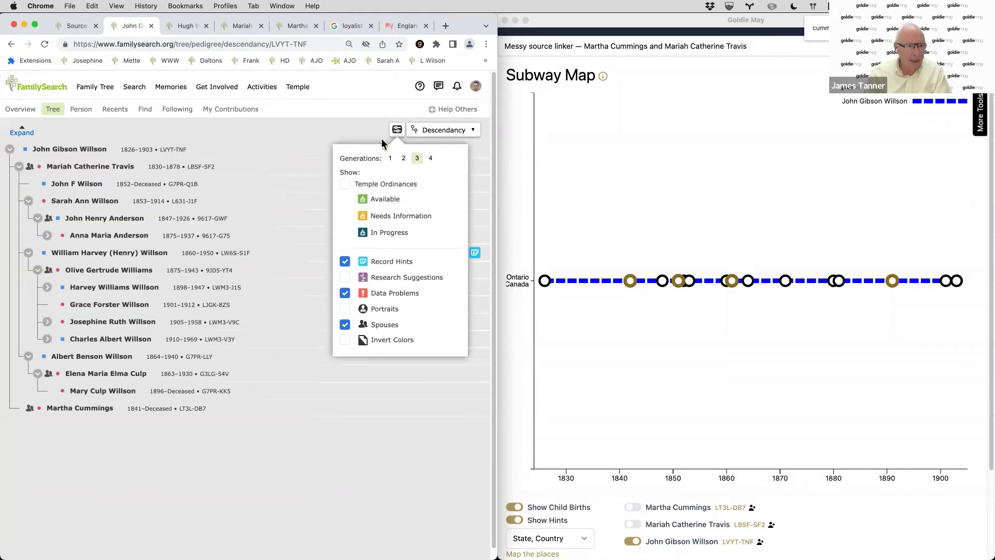
left_click(366, 134)
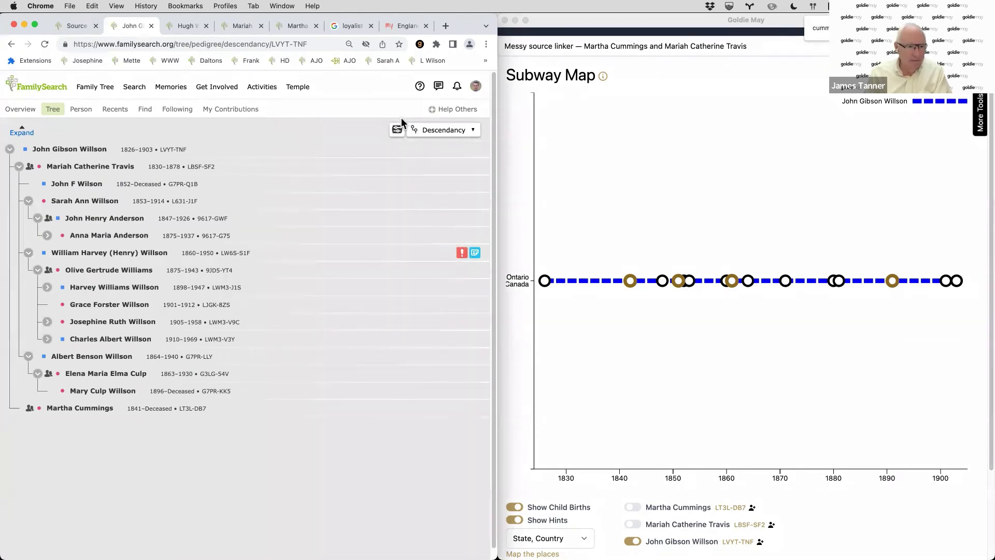
left_click(397, 131)
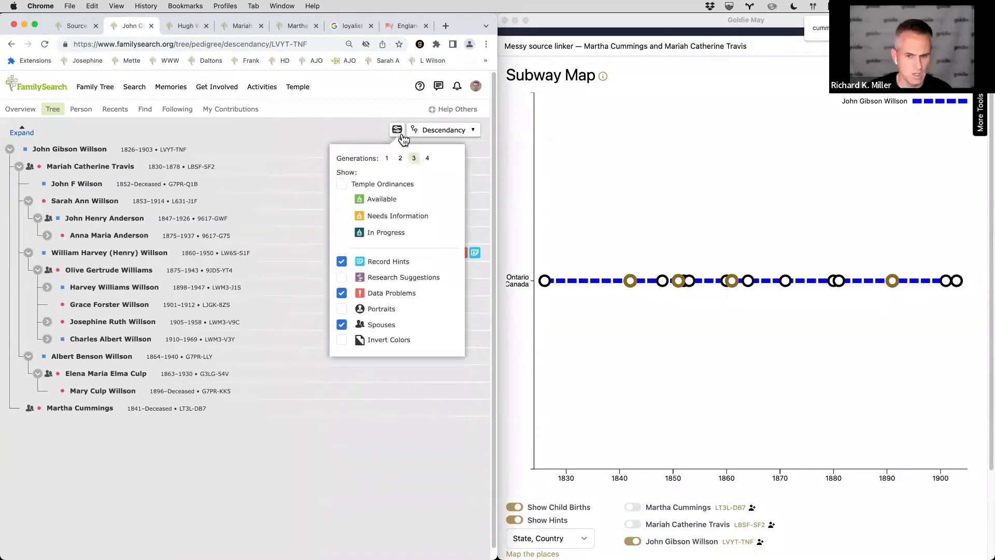
left_click(427, 159)
left_click(344, 132)
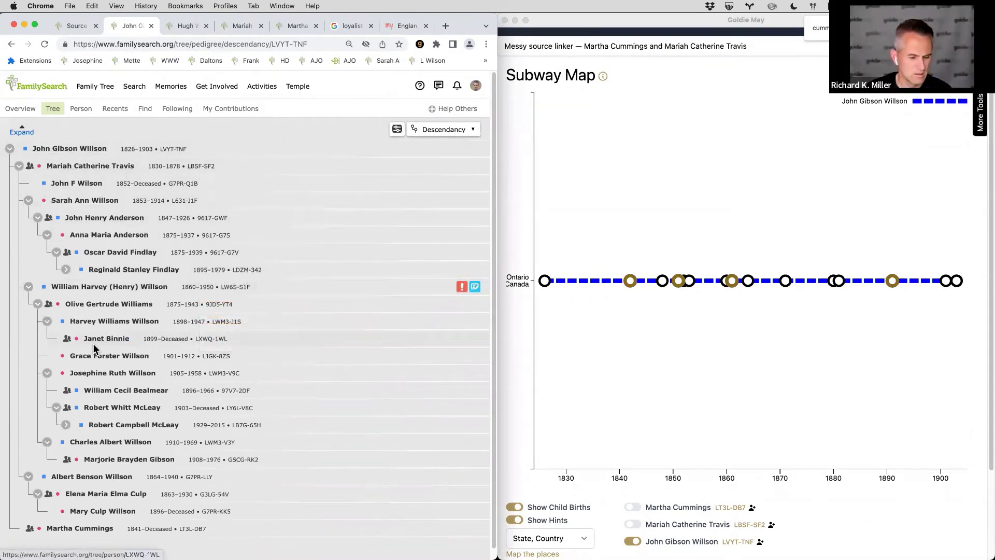
Expand the collapsed lines of both great-grandsons, and that of the great-great-grandson beneath one of them
scroll(93, 345, "down", 1)
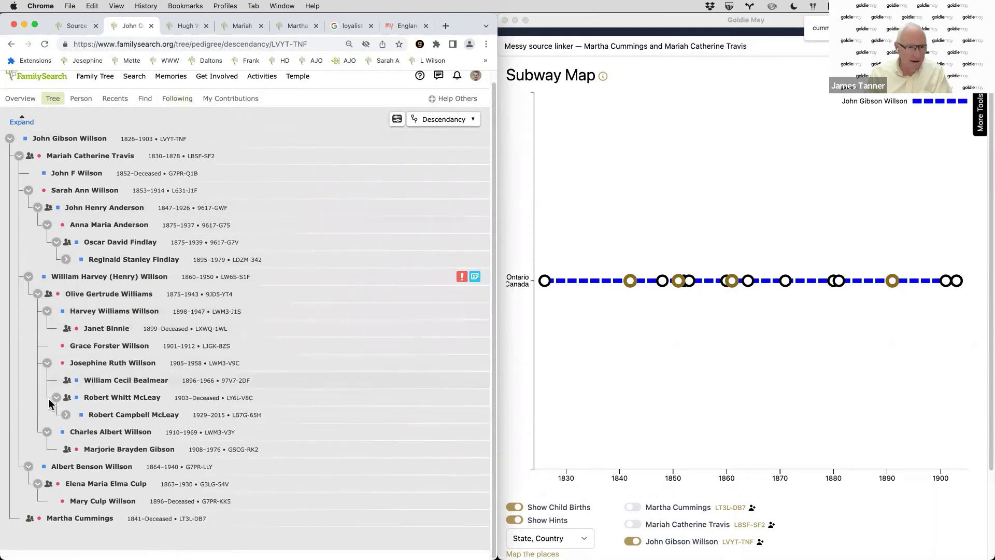
left_click(66, 414)
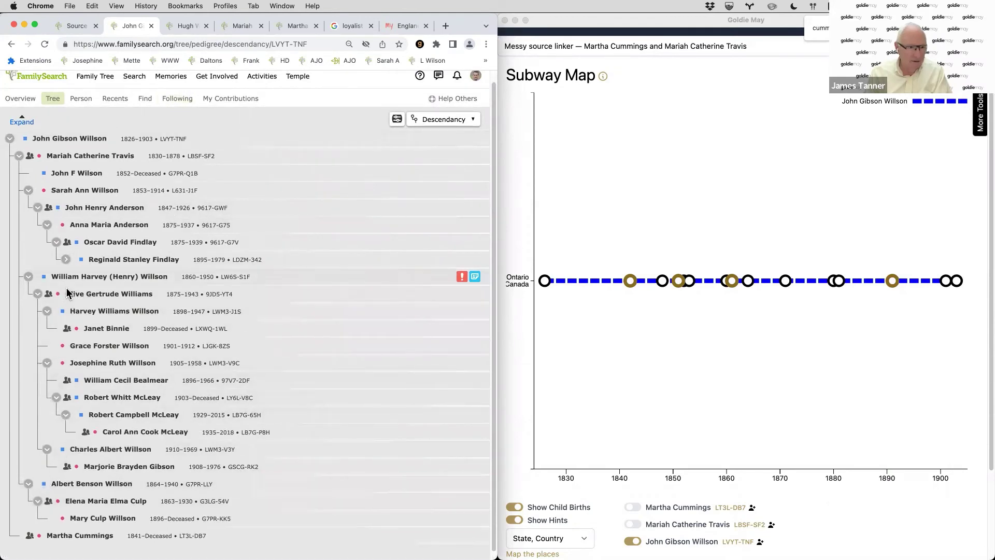
left_click(66, 259)
scroll(62, 331, "down", 1)
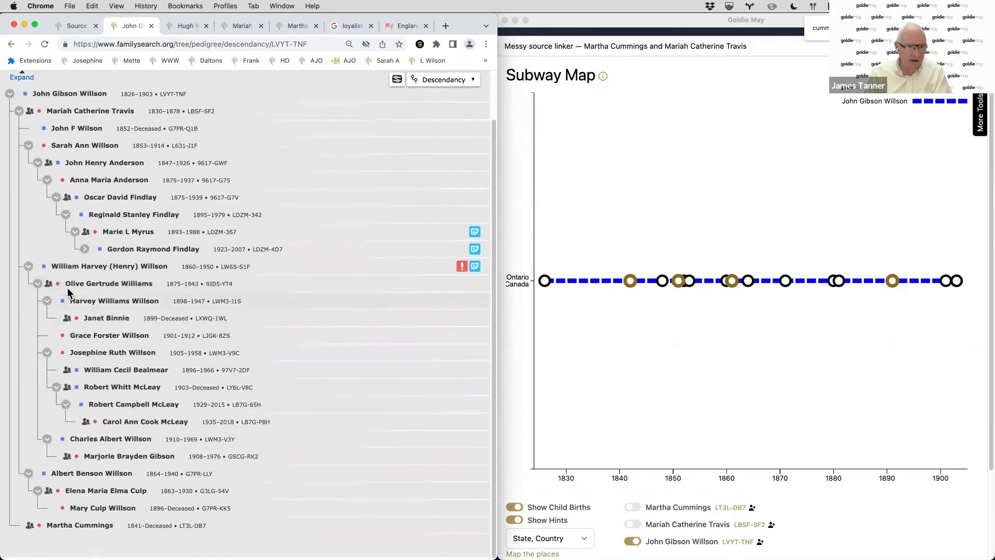
left_click(84, 252)
scroll(72, 363, "down", 2)
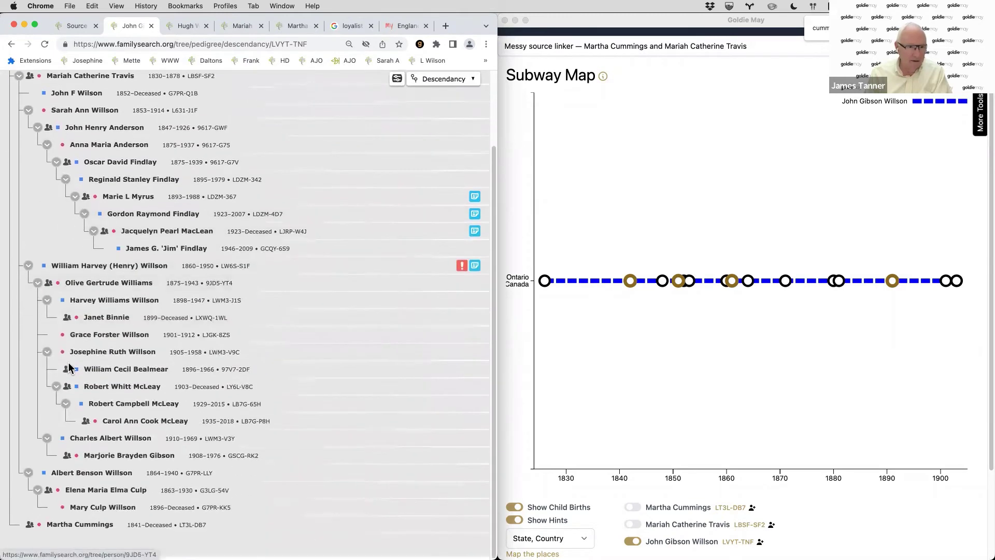
Examine the expanded descendant lines for missing families, collapsing and reopening the branch of the second son
scroll(57, 428, "up", 3)
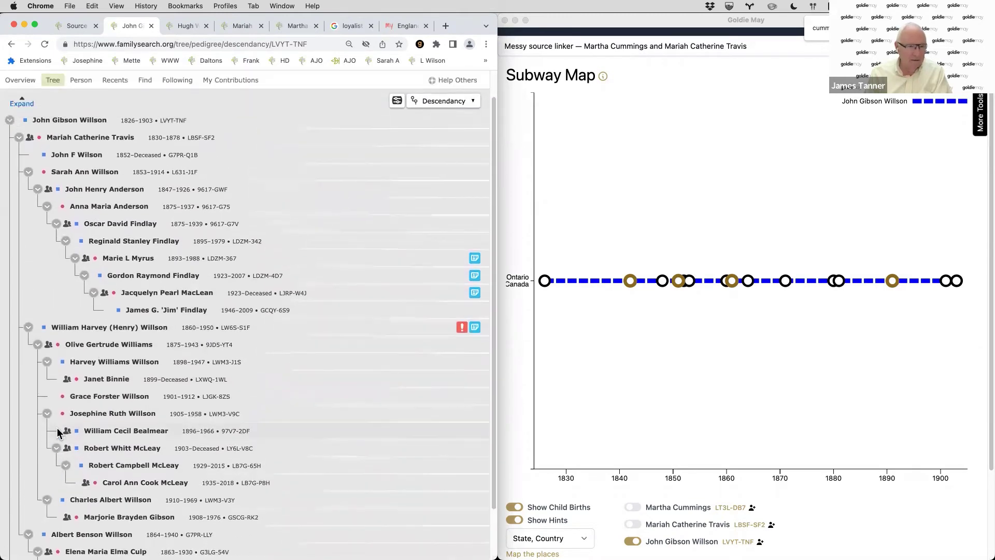
scroll(57, 427, "down", 1)
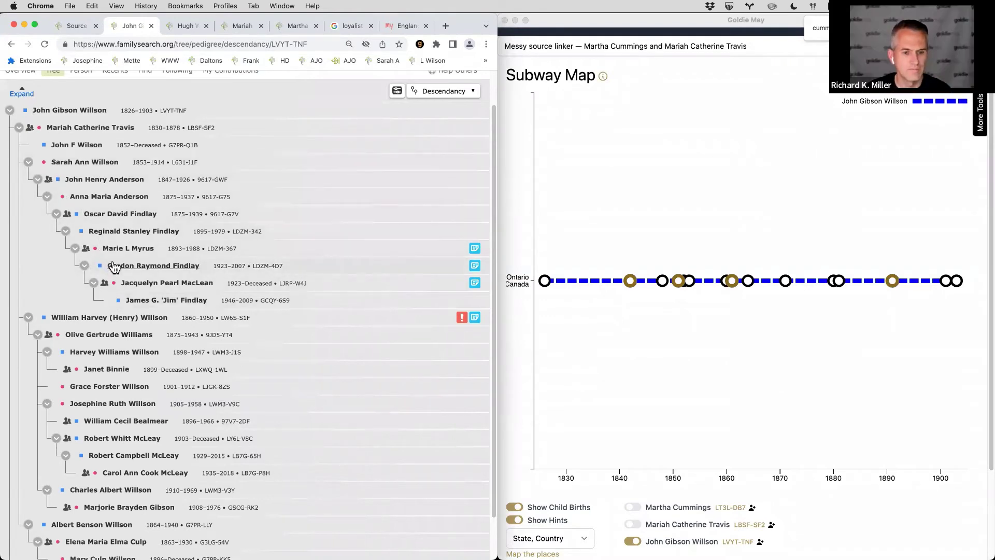
scroll(118, 293, "down", 2)
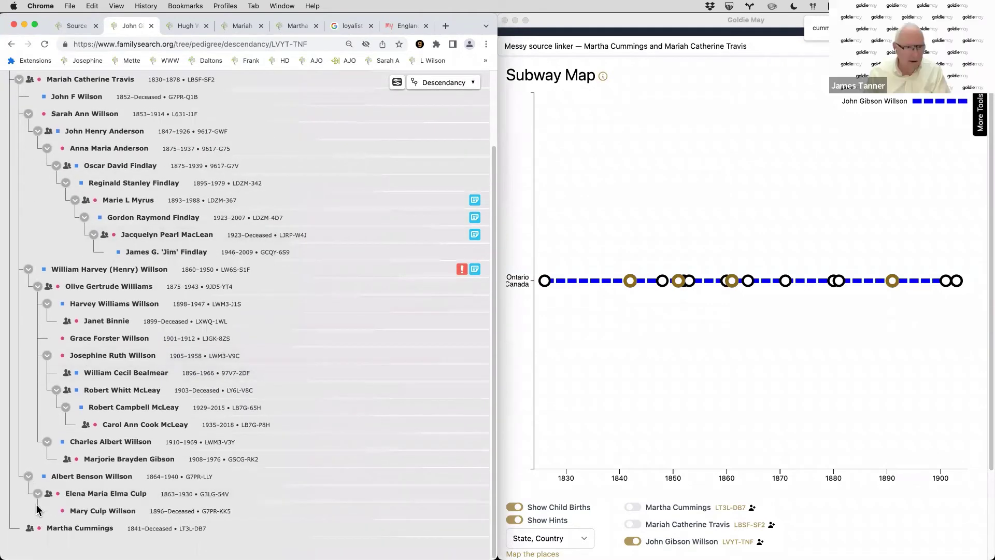
scroll(140, 260, "up", 1)
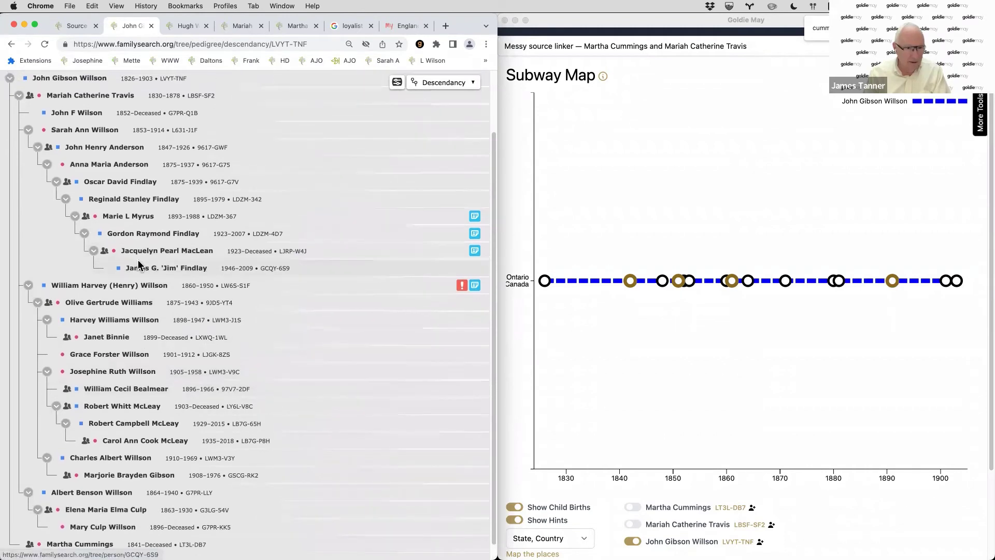
scroll(137, 262, "up", 1)
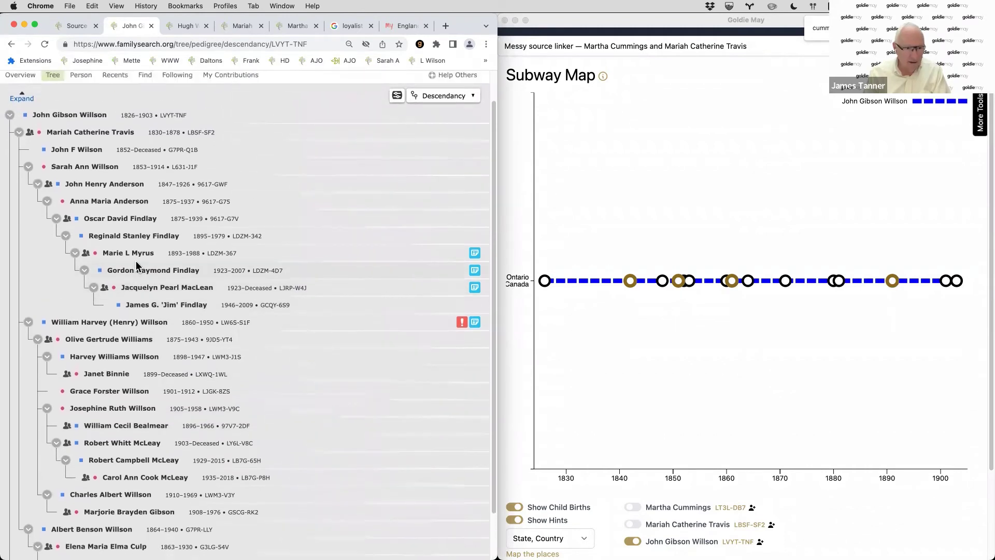
left_click(29, 324)
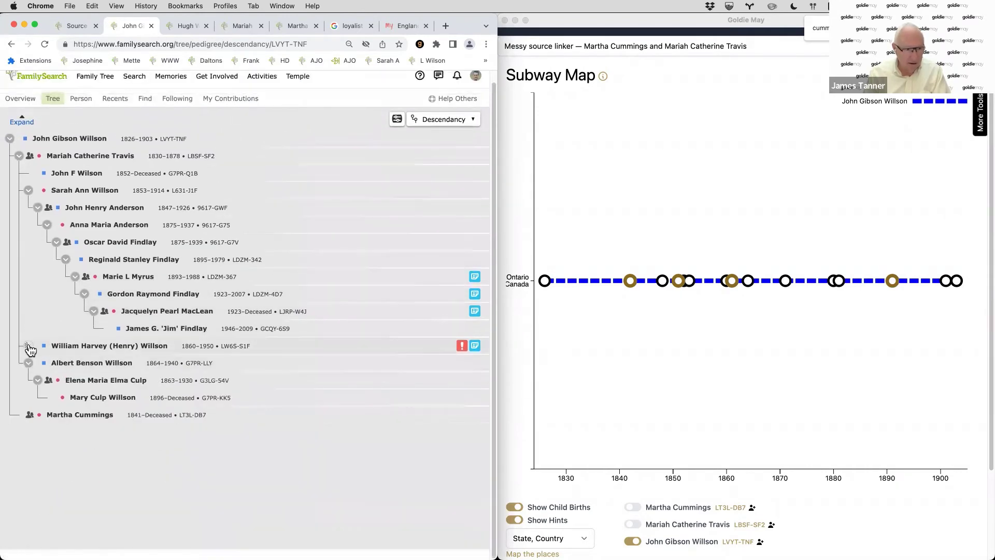
left_click(29, 345)
scroll(29, 344, "down", 1)
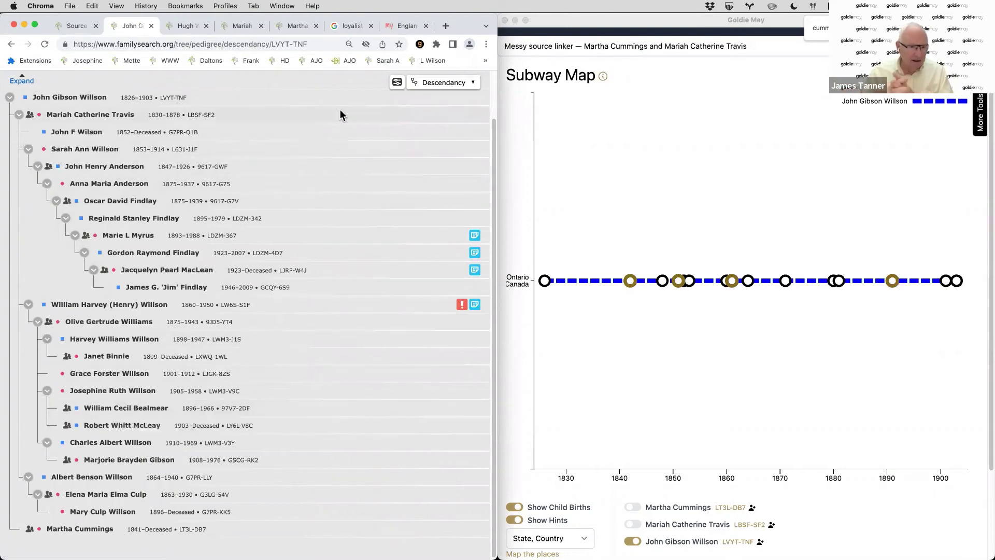
Open the person page of the granddaughter's first husband in a new tab, and hide the hints on his subway map
left_click(130, 407)
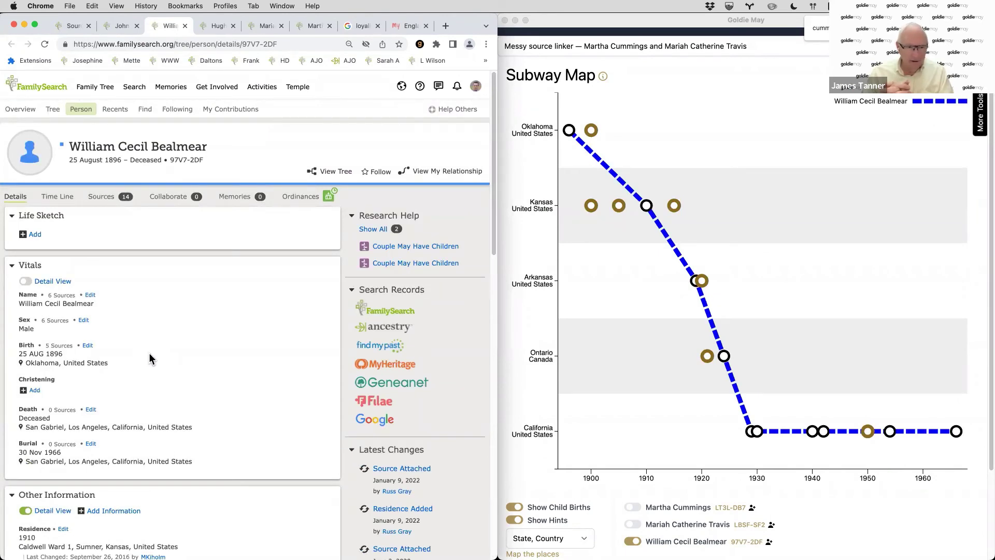
left_click(705, 356)
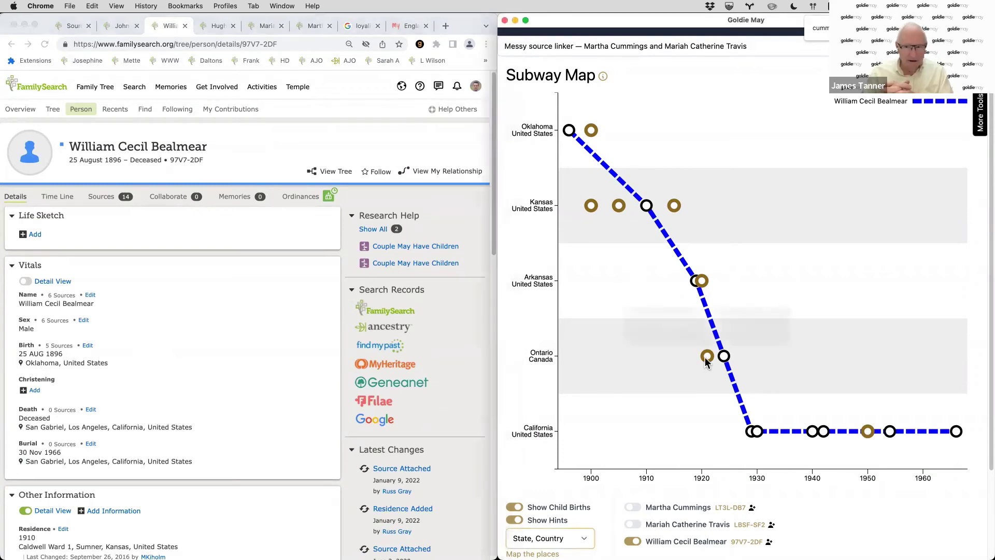
mouse_move(724, 356)
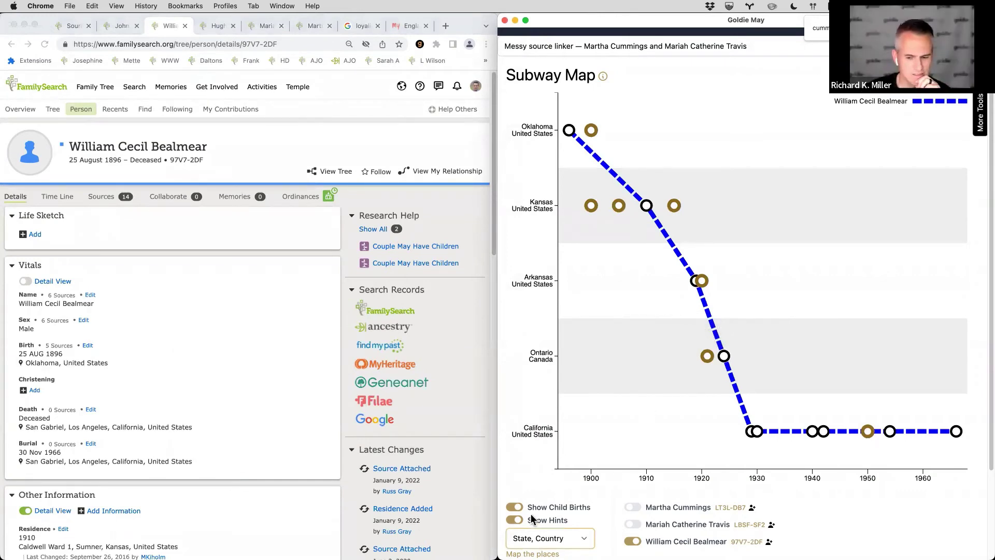
left_click(514, 520)
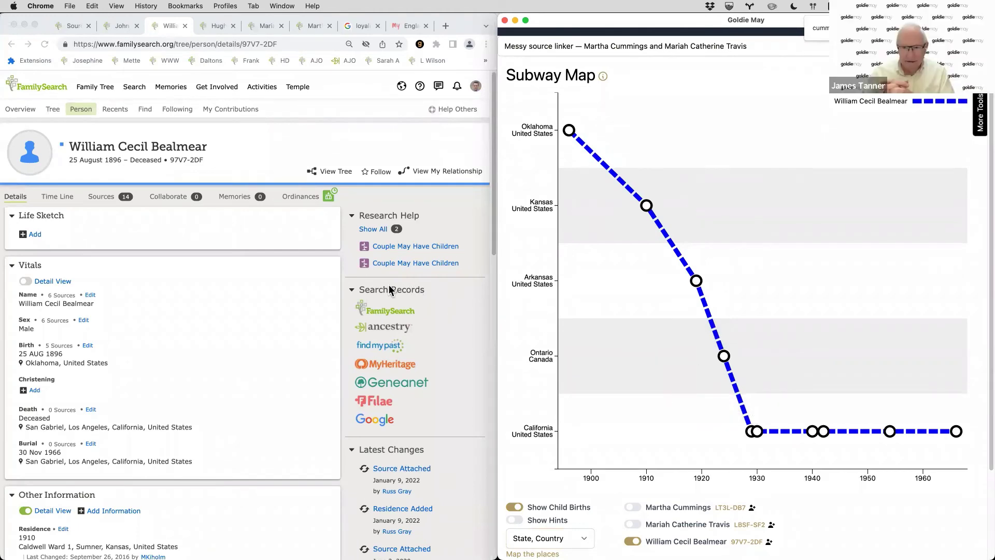
Review the first husband's vitals and other information, and look through the types of events and facts that can be added
scroll(330, 294, "down", 5)
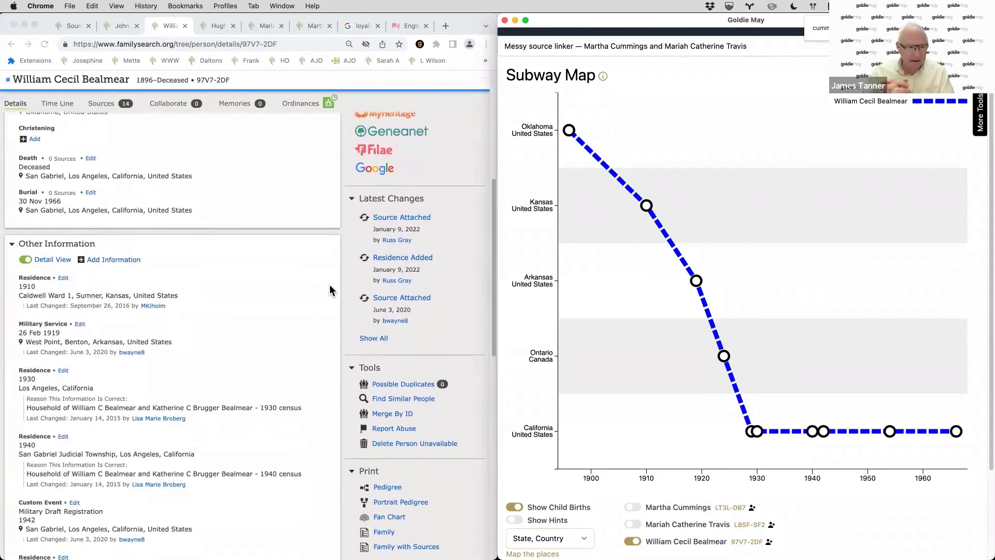
scroll(320, 289, "down", 1)
scroll(320, 288, "up", 7)
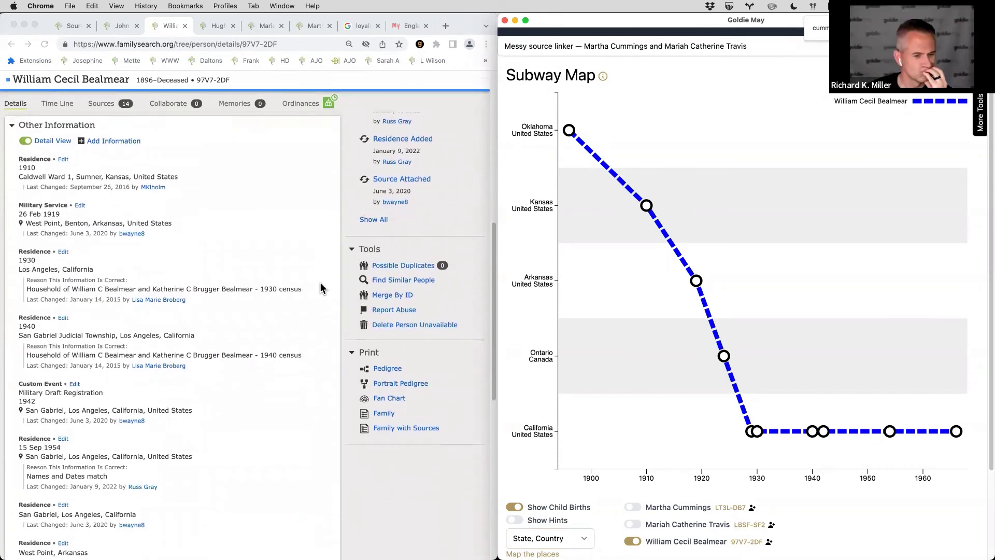
scroll(311, 295, "down", 1)
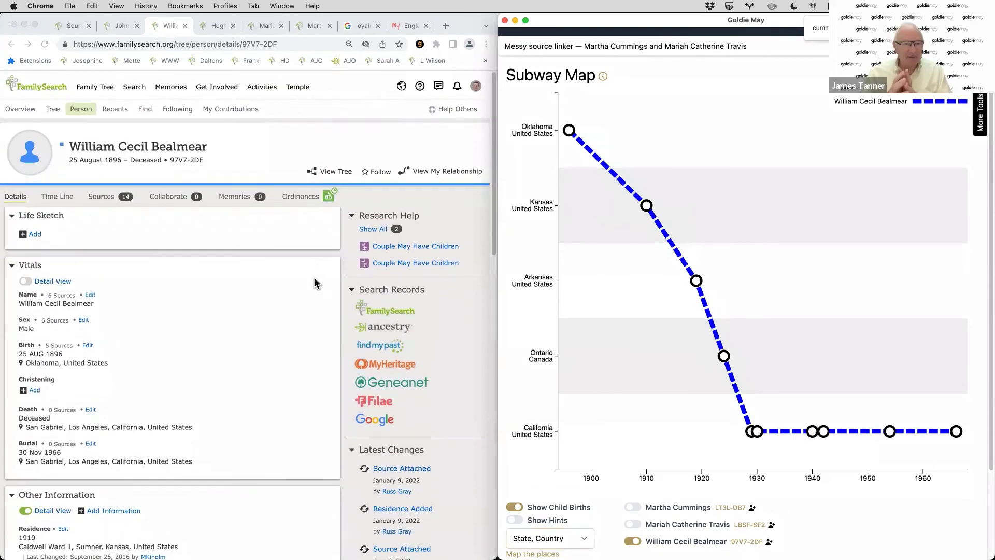
left_click(289, 231)
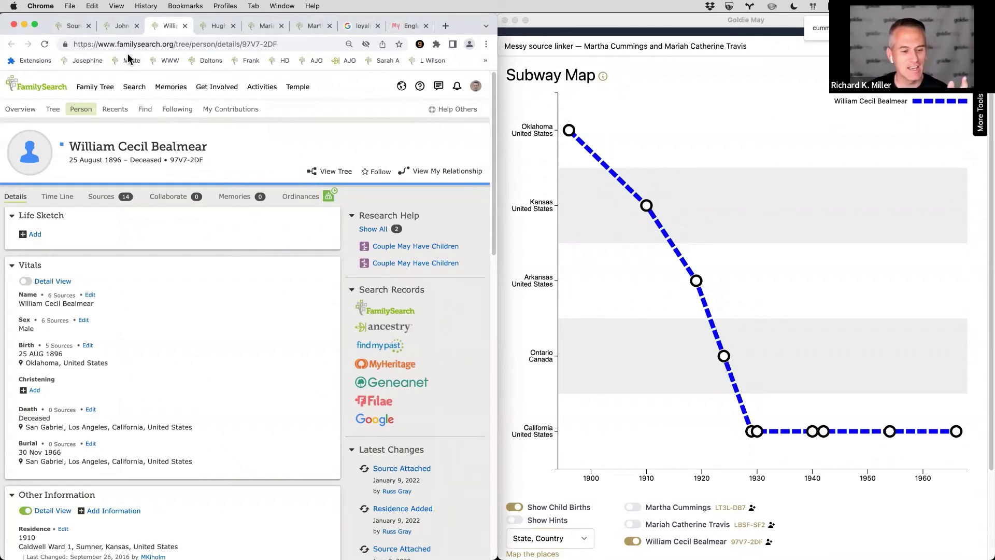
scroll(143, 159, "down", 7)
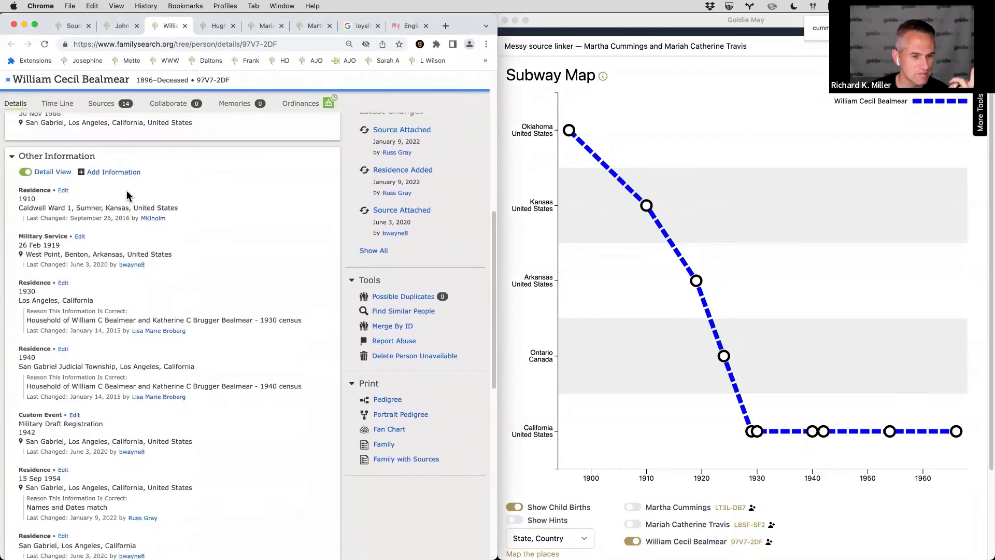
left_click(98, 171)
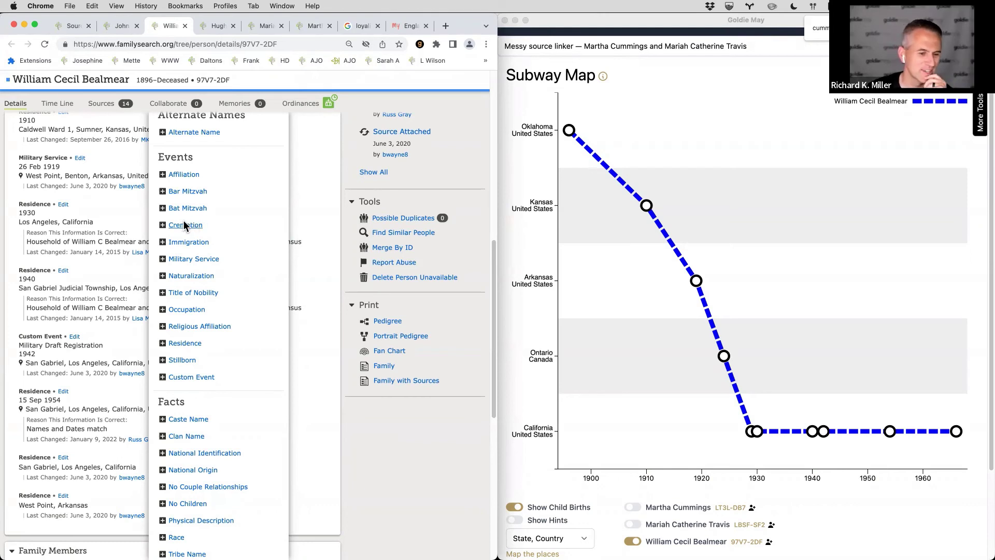
left_click(311, 171)
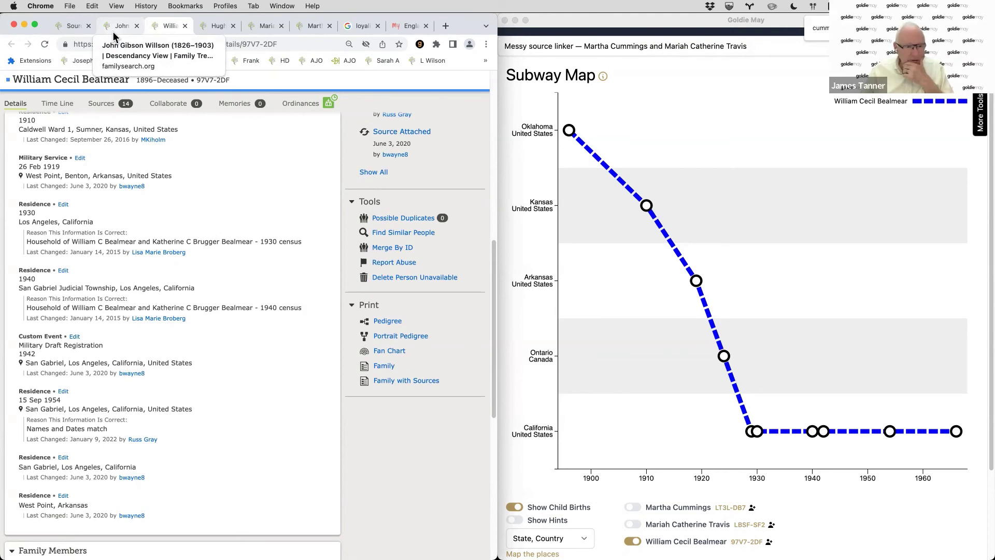
Revisit the marriage record's source linker page and return to the husband's descendancy tree
left_click(73, 29)
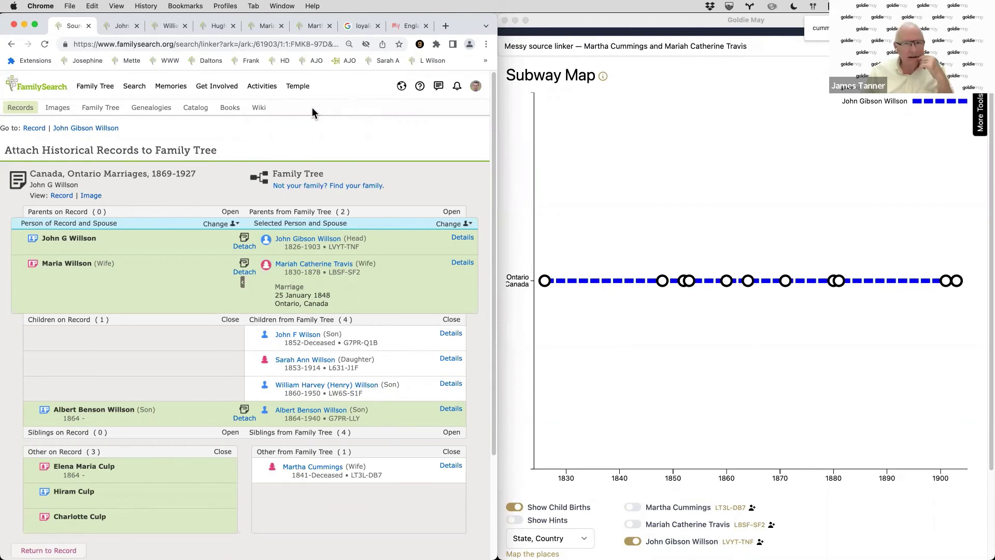
left_click(121, 27)
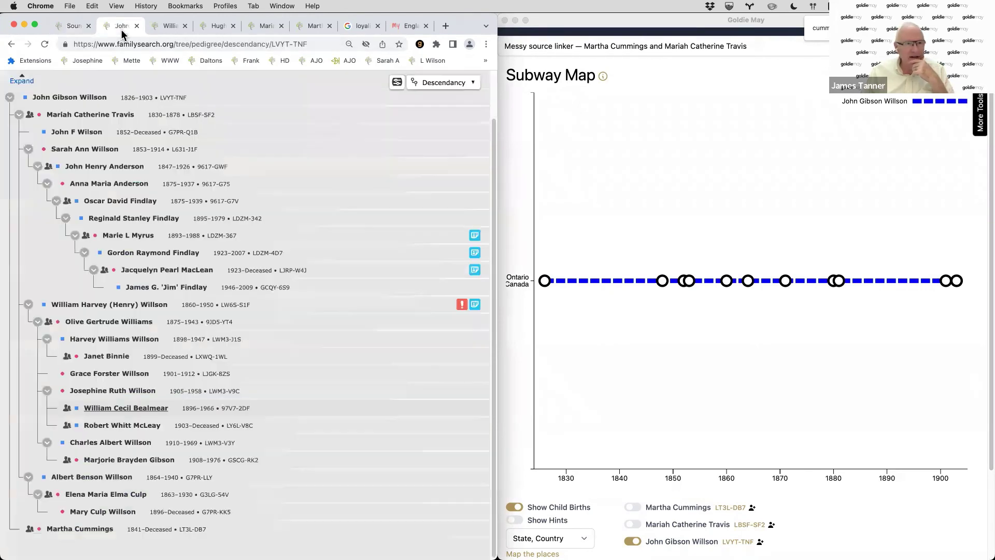
scroll(51, 92, "up", 2)
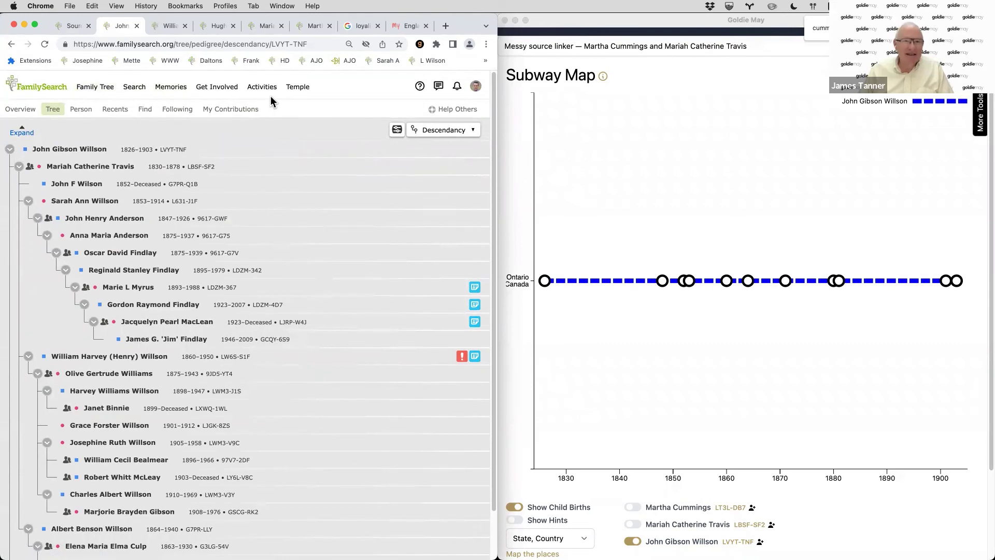
Search Google in a new tab for the husband's surname together with "genealogy"
key("super+t")
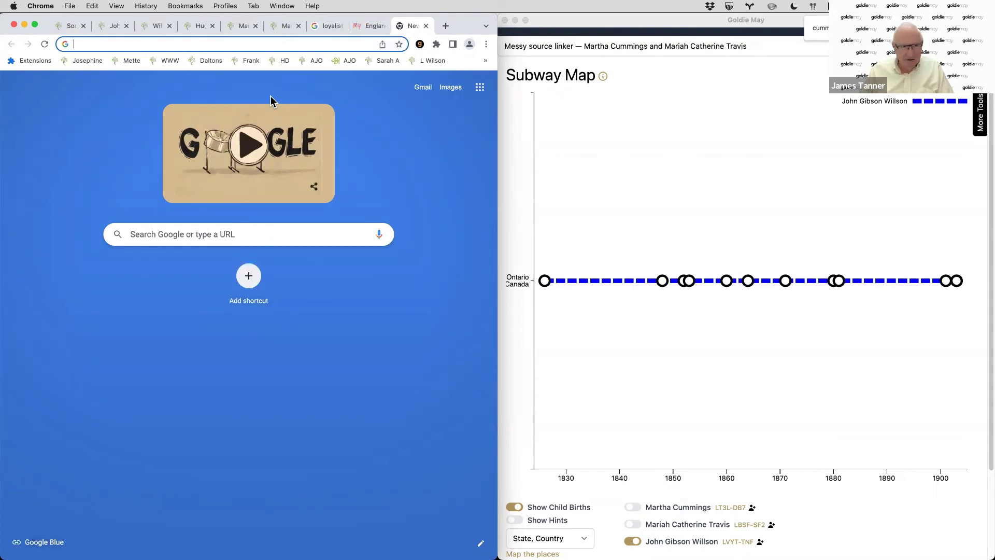
type("willson")
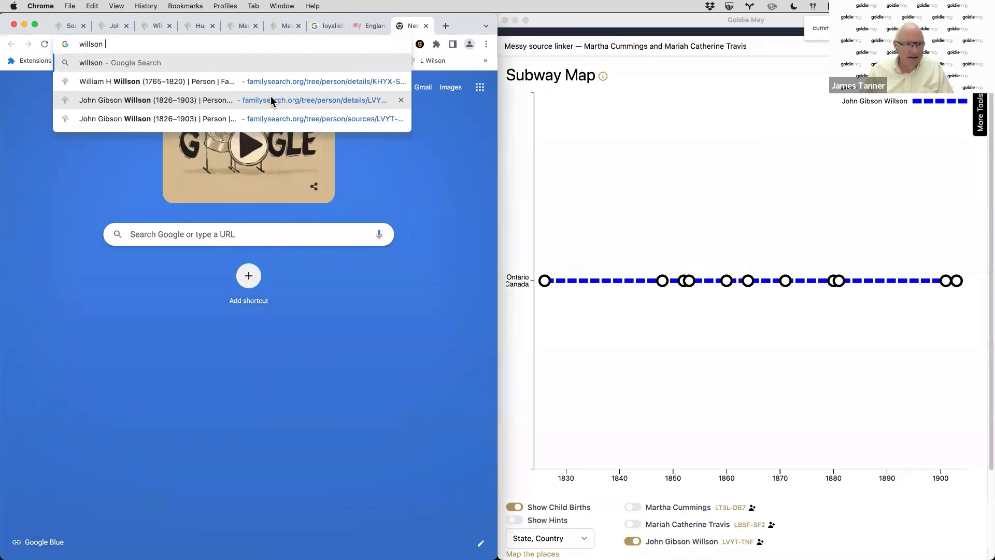
type(" genealogy")
key("Return")
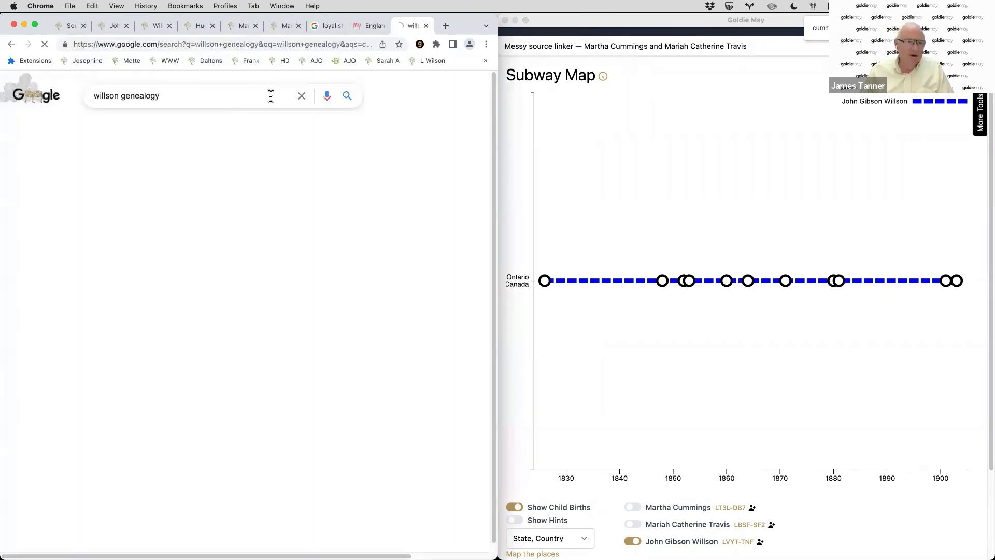
Add "canada" to the surname genealogy search and look through the results for relevant family resources
left_click(238, 96)
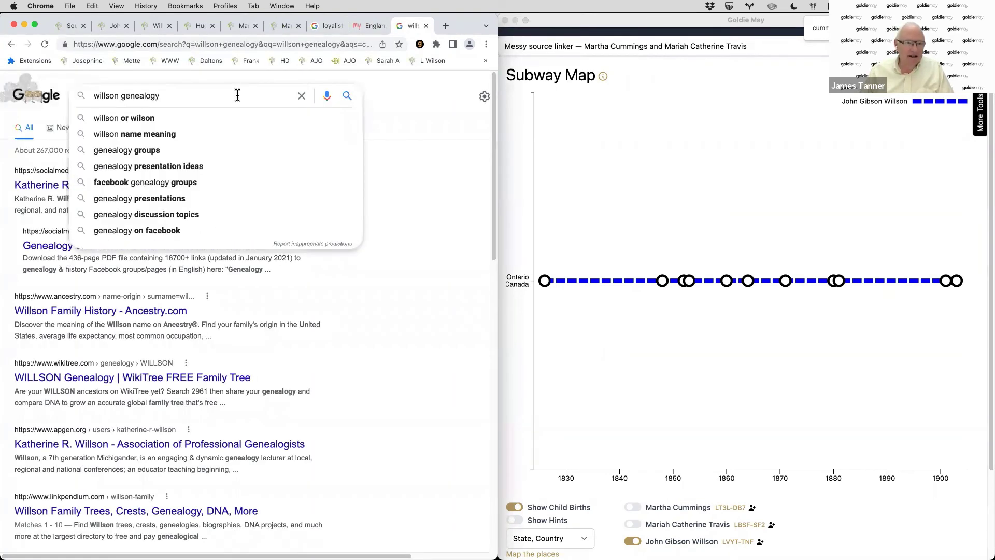
type("ca")
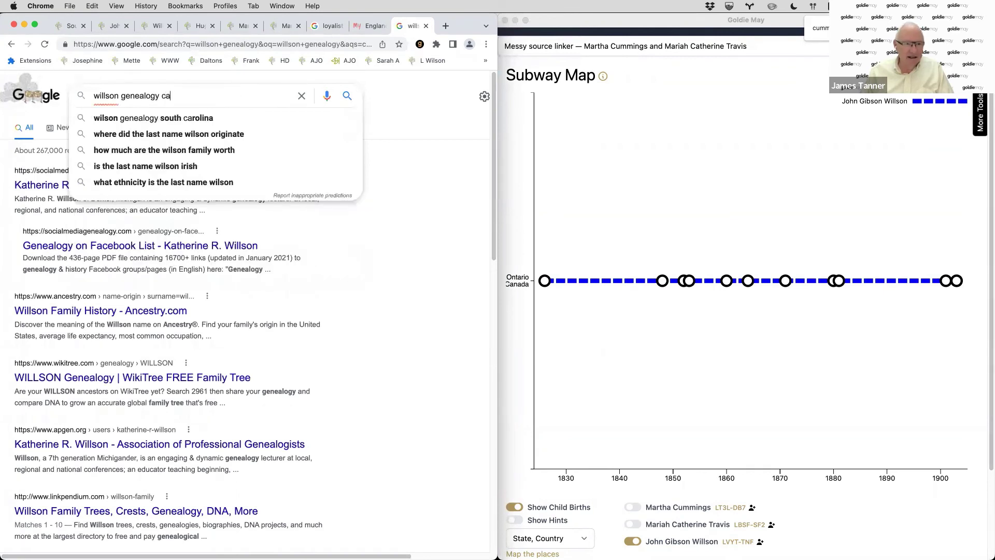
type("nada")
key("Return")
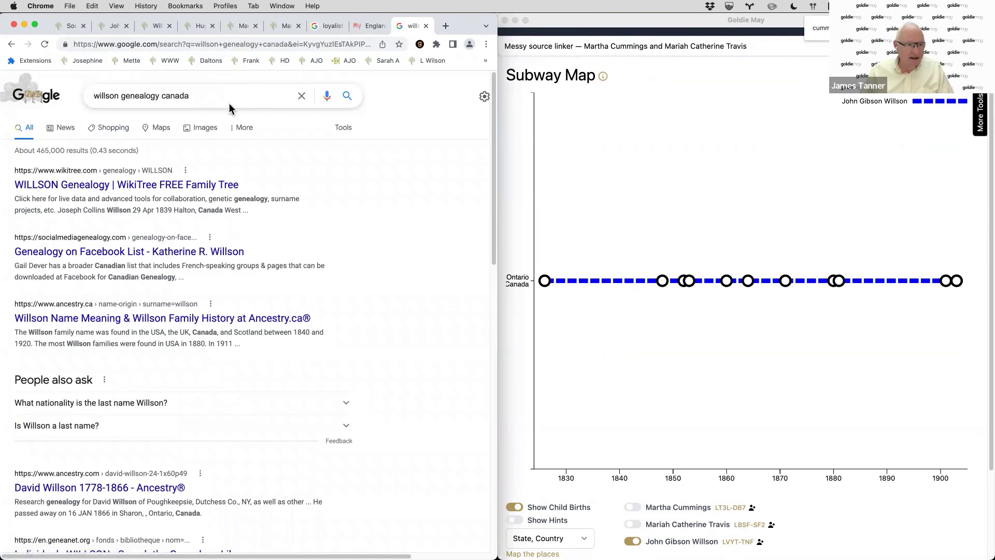
scroll(218, 207, "down", 4)
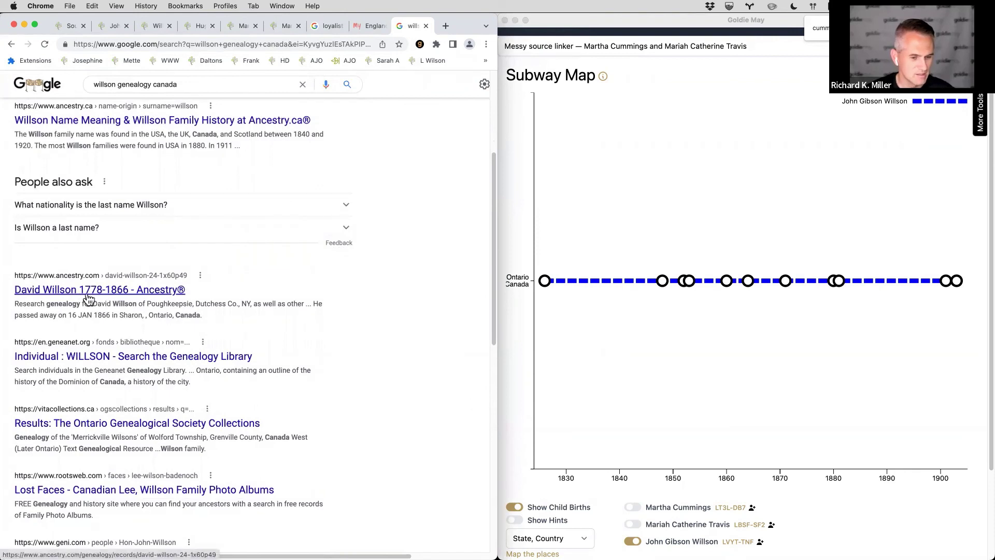
scroll(89, 298, "down", 2)
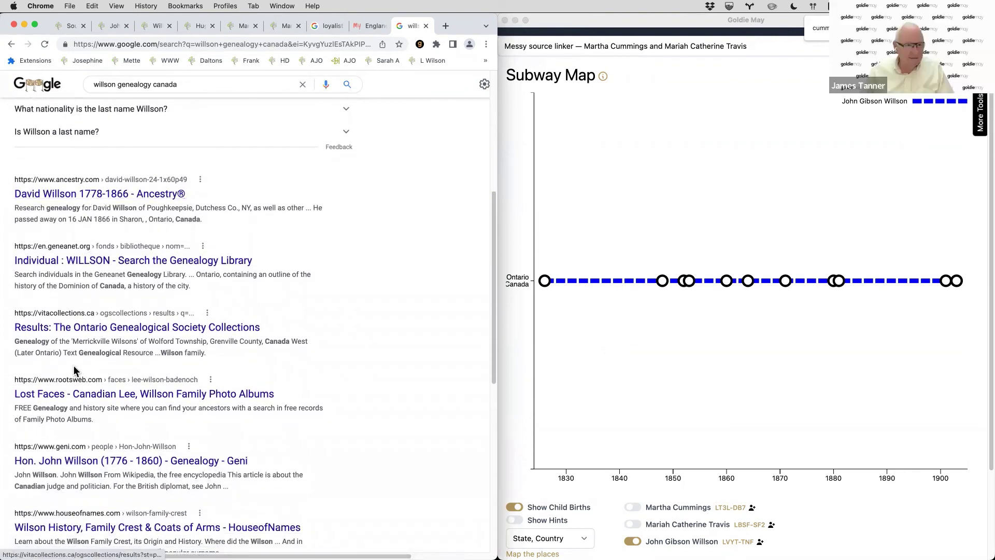
scroll(74, 370, "down", 3)
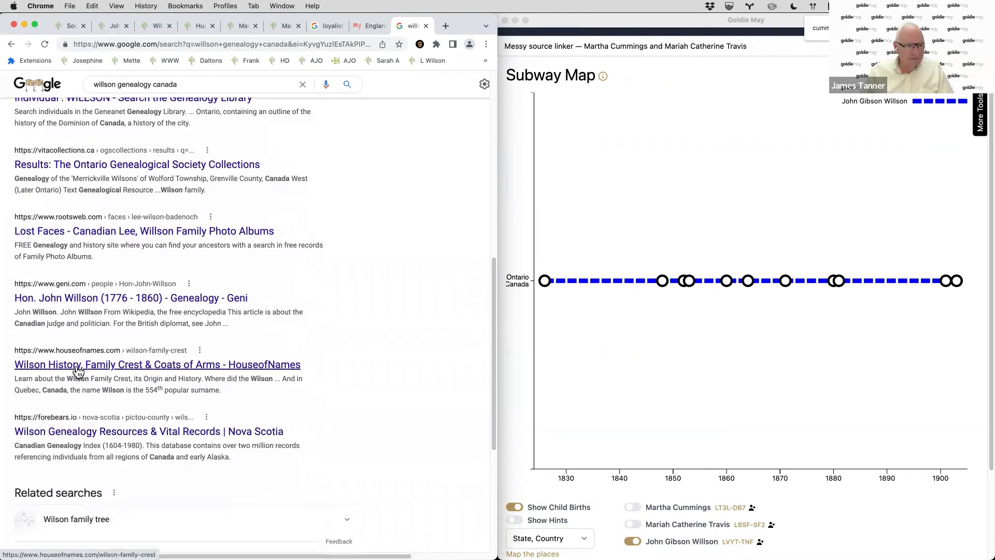
scroll(78, 370, "down", 2)
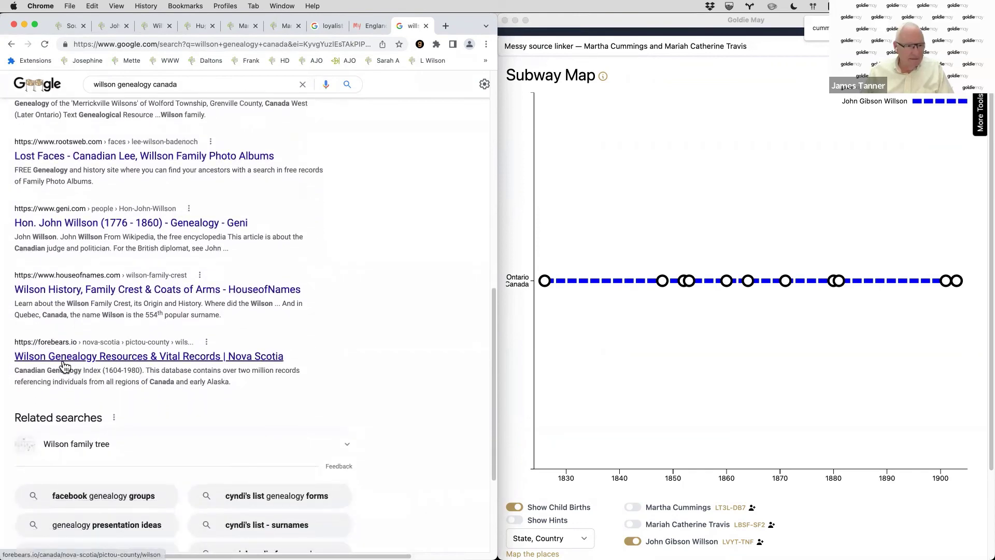
Add "book" to the surname genealogy search and restrict the results to the double-l spelling of the surname
scroll(64, 367, "up", 10)
left_click(231, 97)
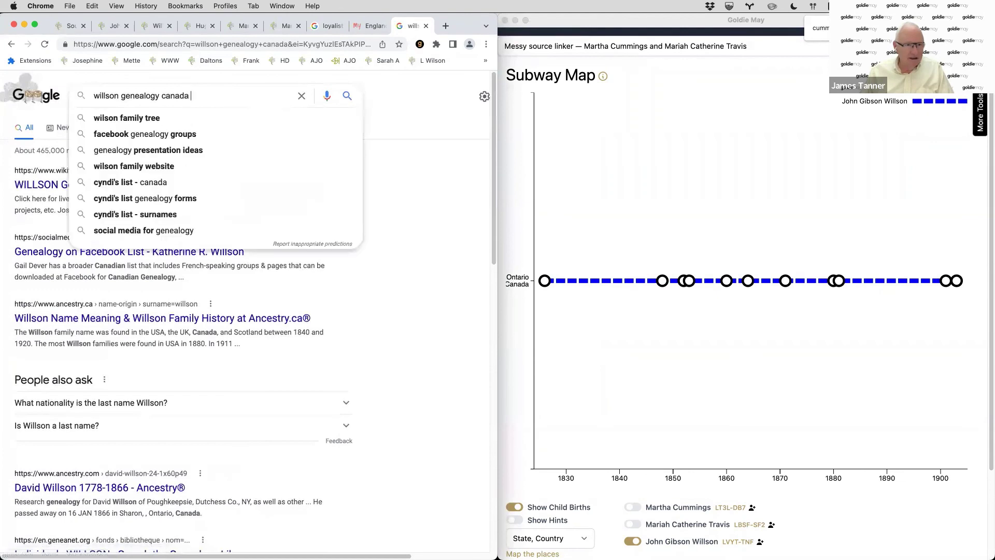
type("book")
key("Return")
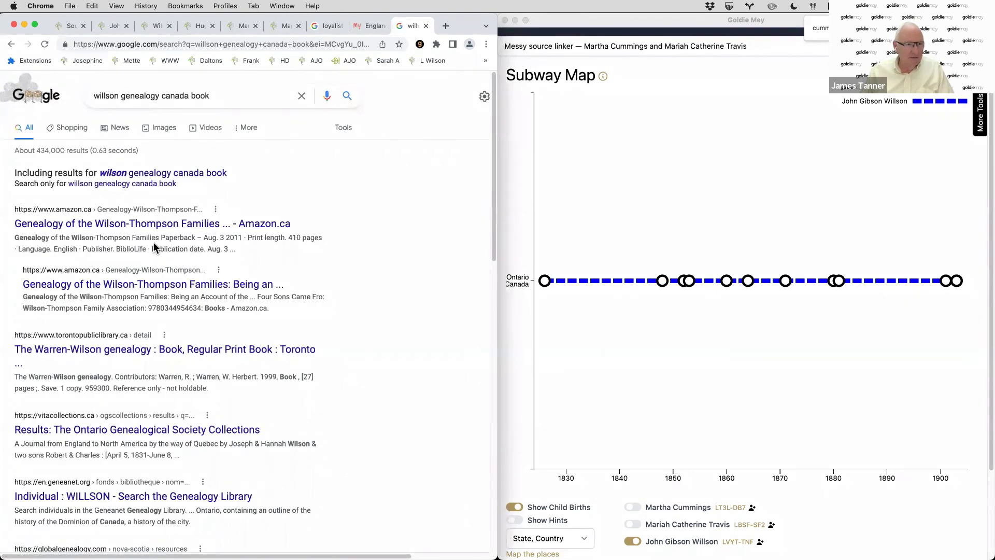
left_click(76, 185)
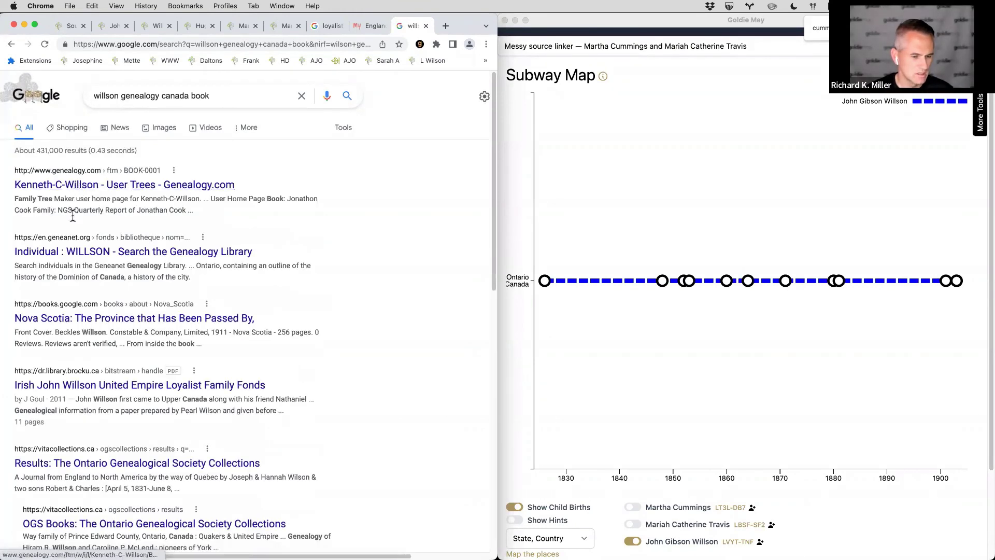
Look through the book search results and open the Brock University United Empire Loyalist family fonds PDF in a new tab
scroll(84, 396, "down", 5)
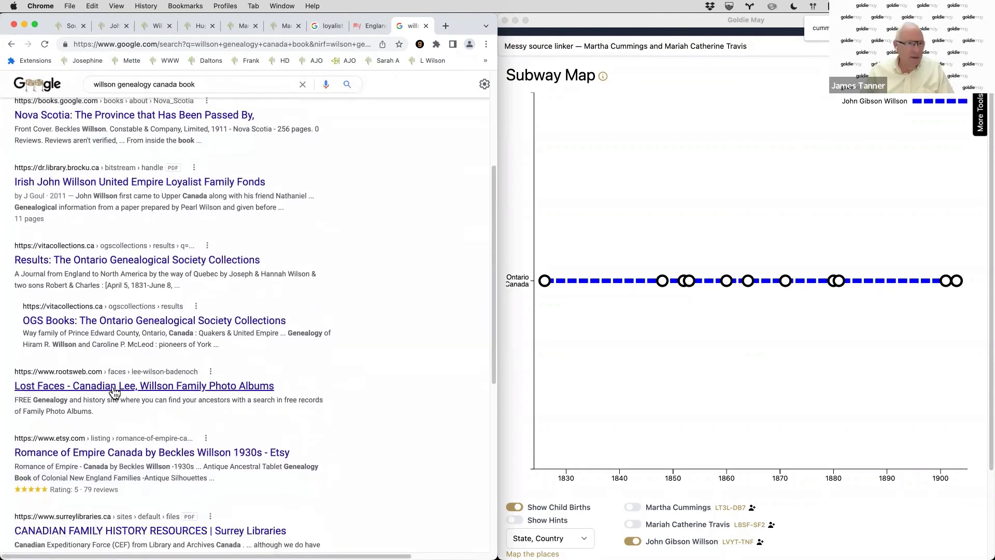
left_click(113, 388, "super")
scroll(145, 283, "down", 4)
key("ctrl+Tab")
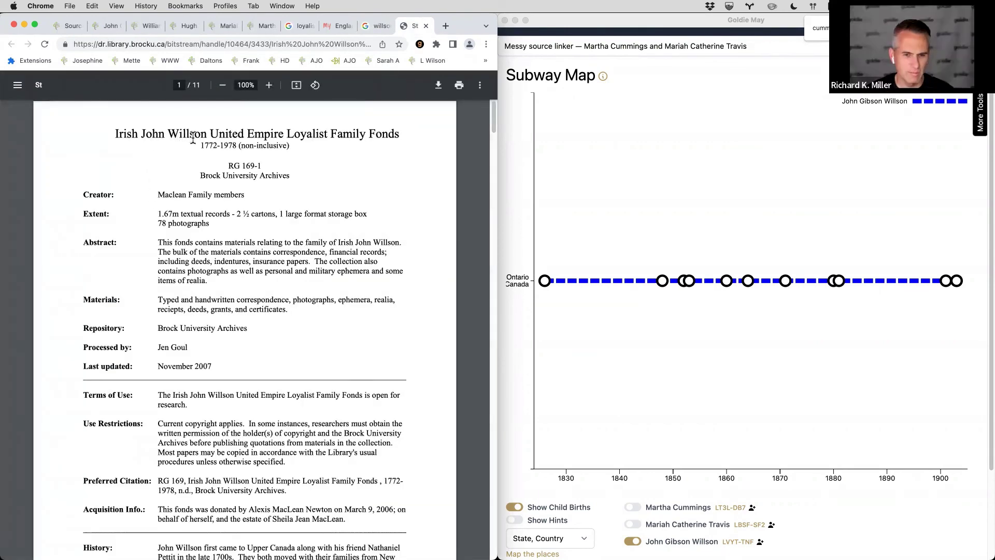
Read the history and the scope and content sections of the Loyalist family fonds document
scroll(192, 155, "down", 5)
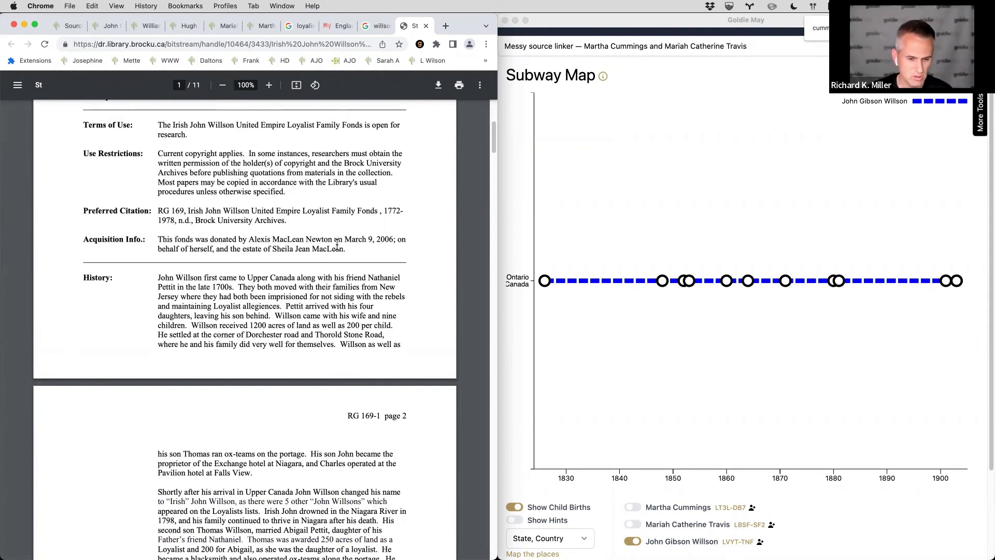
scroll(299, 249, "down", 3)
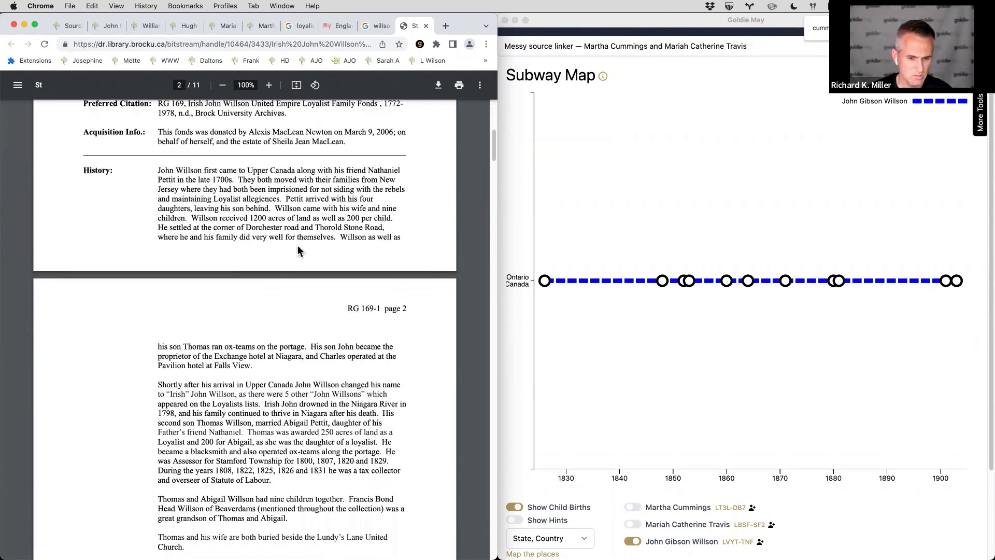
scroll(299, 251, "down", 3)
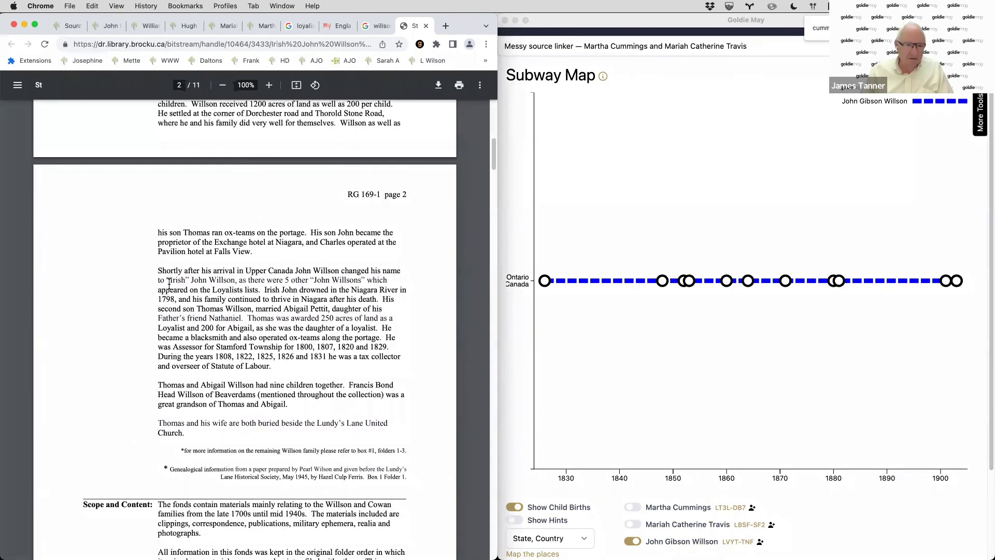
scroll(169, 285, "up", 6)
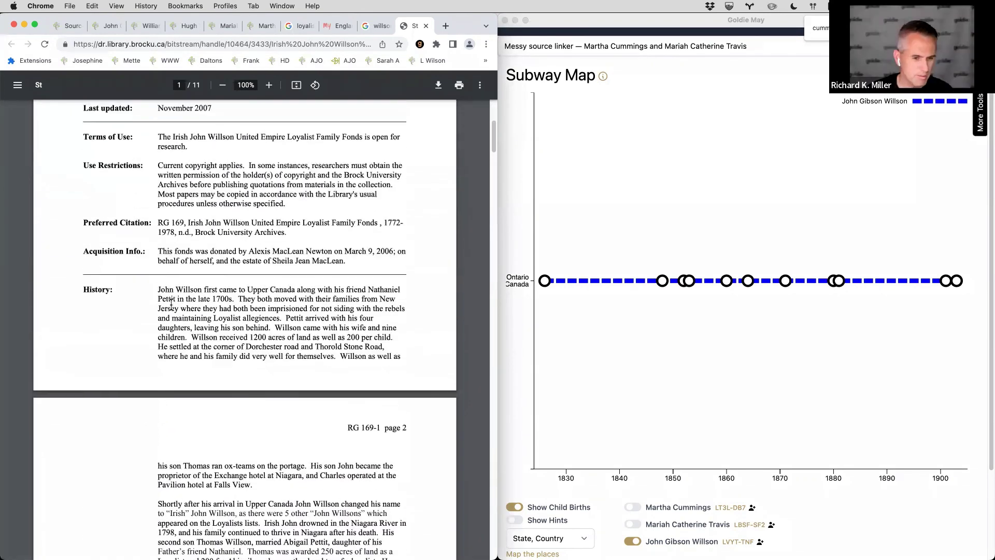
scroll(211, 300, "down", 4)
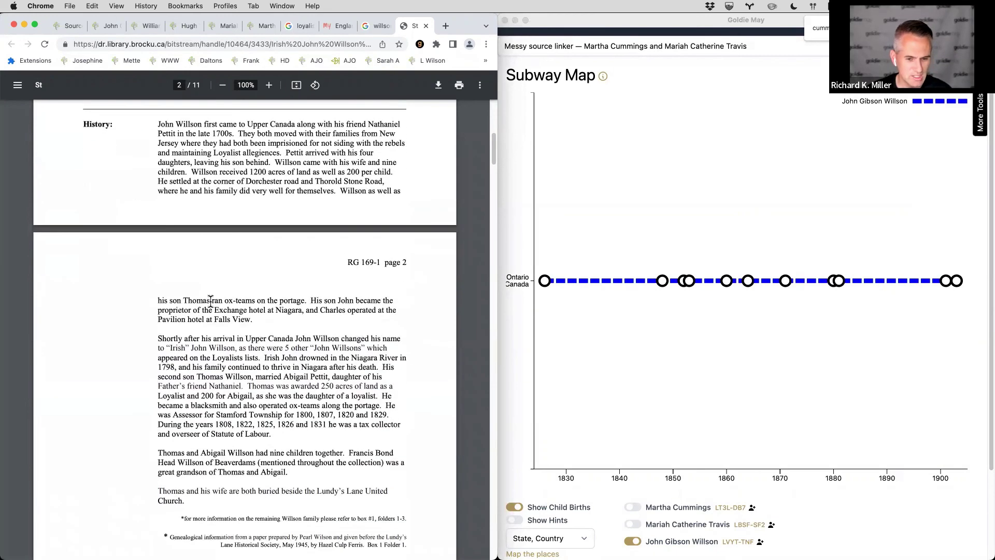
scroll(221, 278, "down", 1)
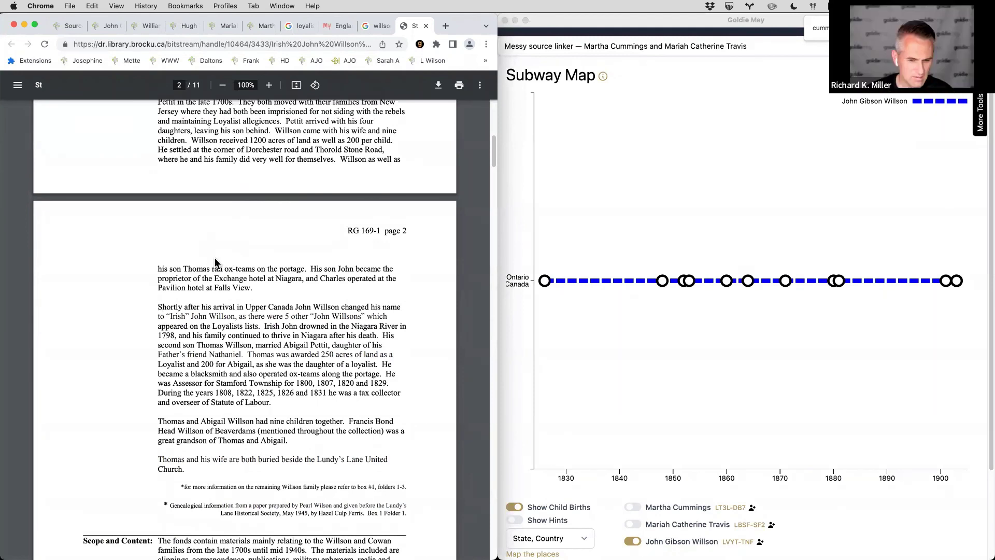
scroll(166, 348, "down", 4)
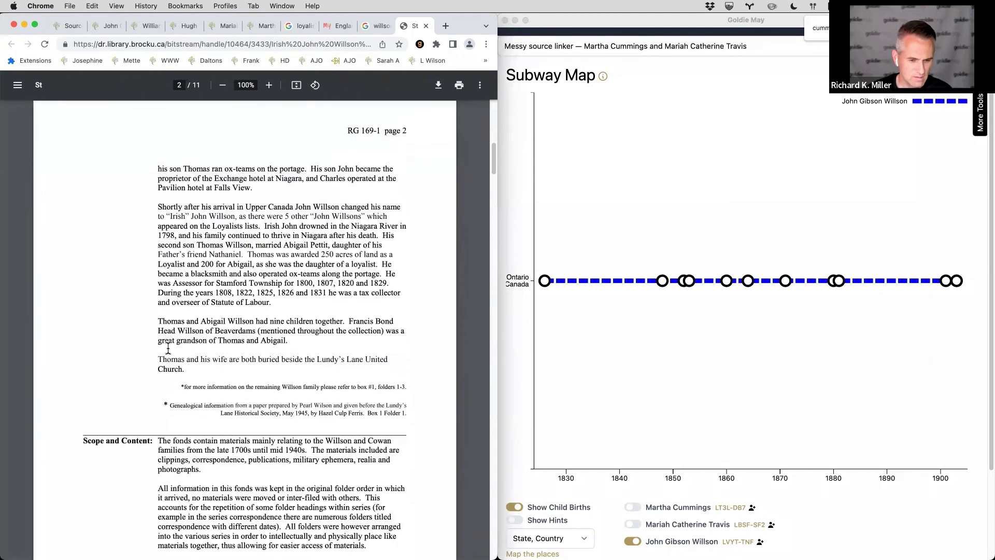
scroll(170, 346, "up", 2)
scroll(181, 340, "down", 6)
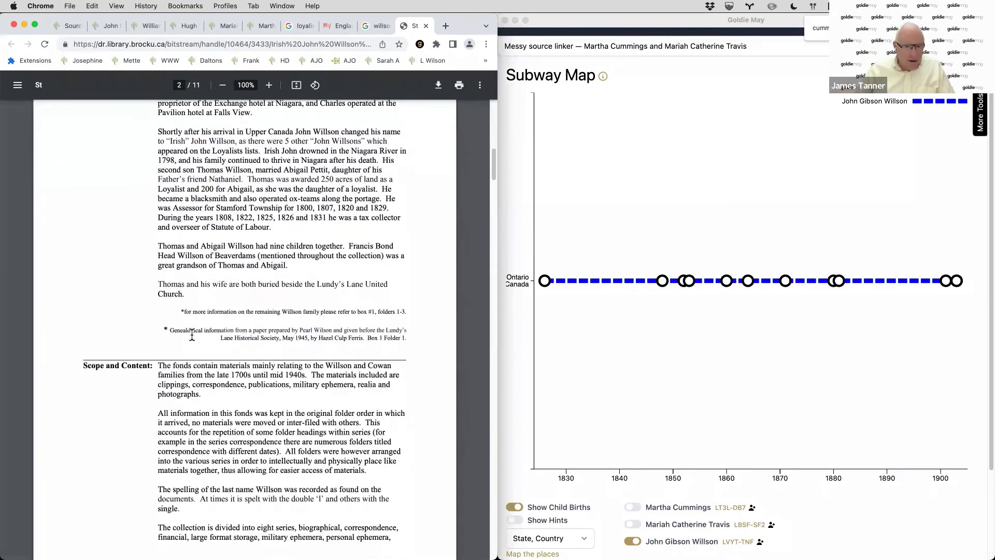
scroll(423, 112, "up", 20)
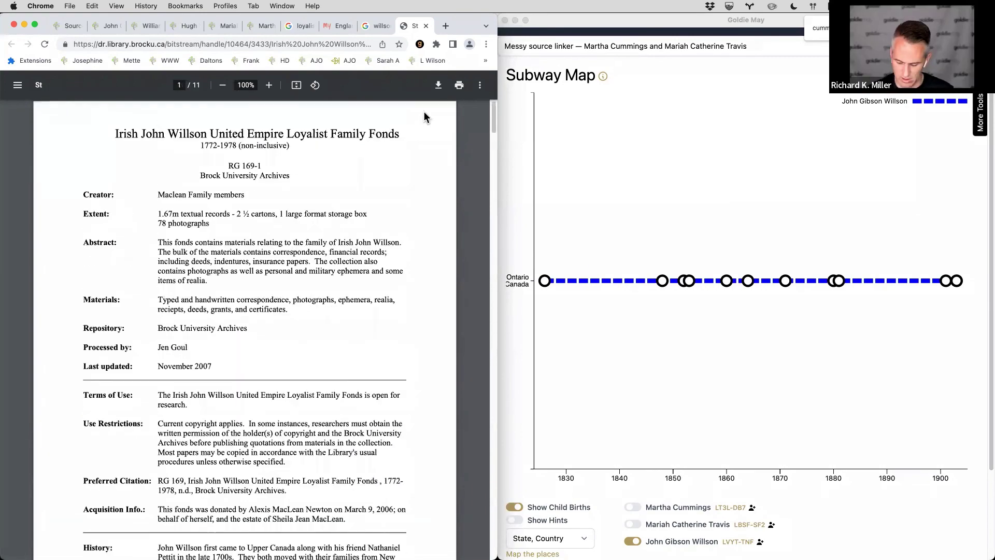
Return to the book search results and look through the remaining entries on the page
key("ctrl+shift+Tab")
scroll(360, 144, "up", 1)
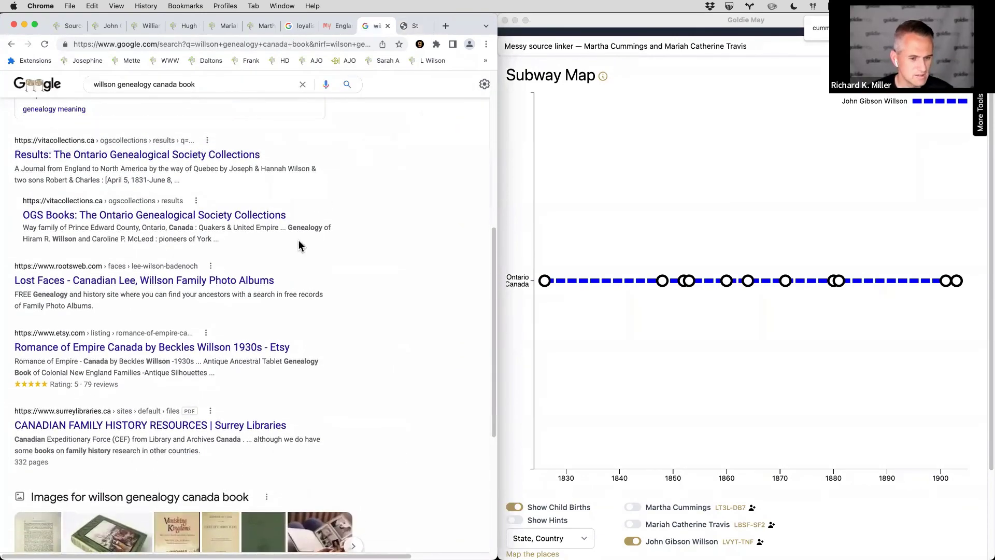
scroll(227, 218, "up", 1)
scroll(223, 233, "down", 6)
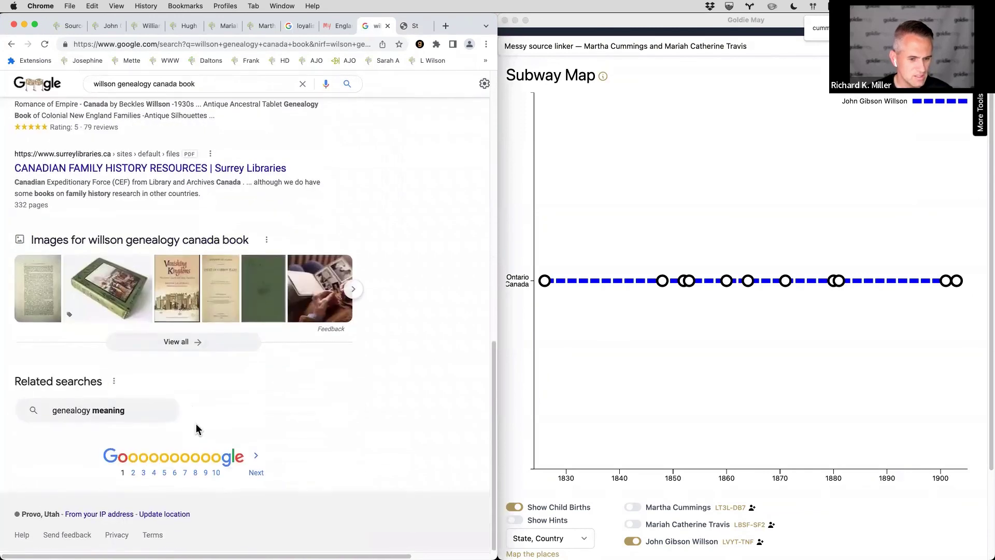
Copy the full search query and load archive.org in the same tab
scroll(290, 181, "up", 7)
triple_click(156, 98)
key("super+c")
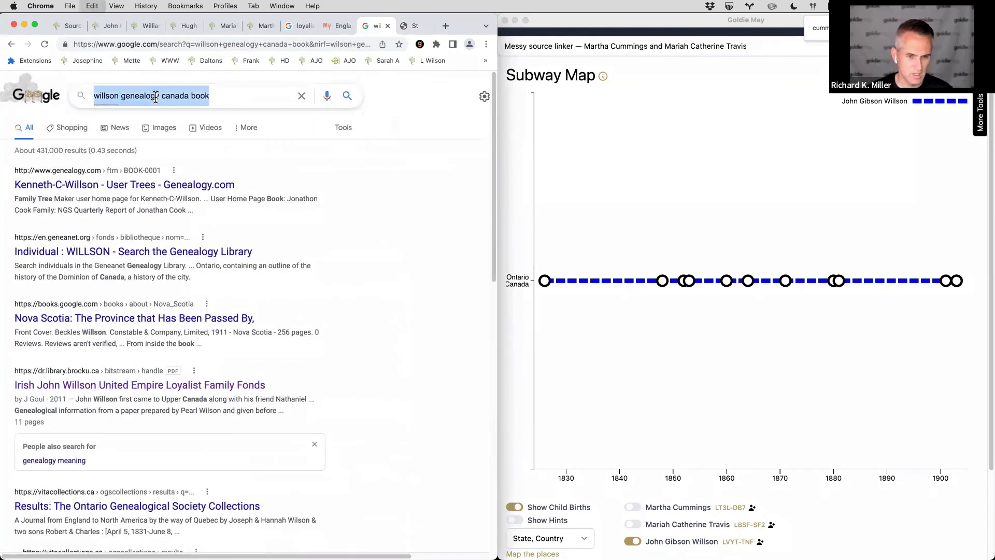
key("super+l")
type("archive.org")
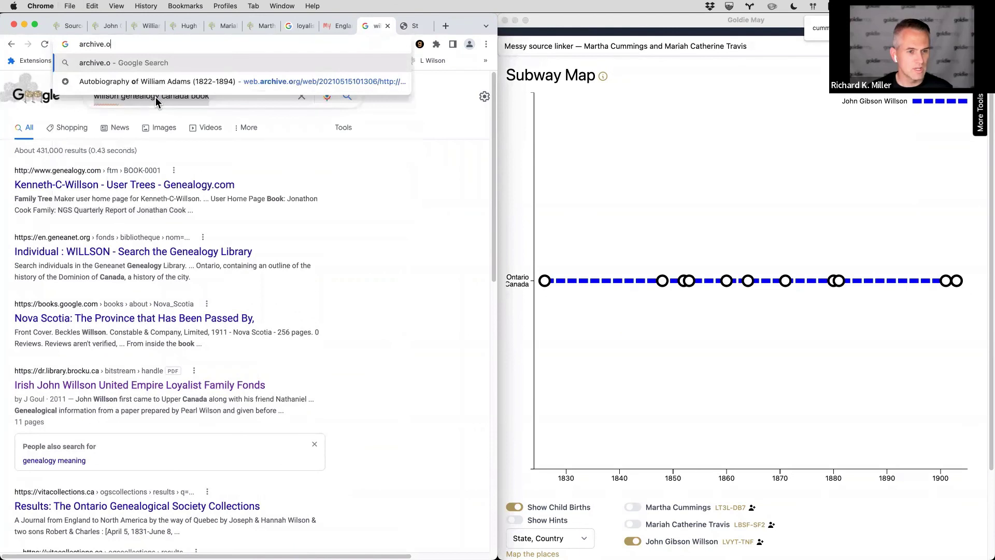
key("Return")
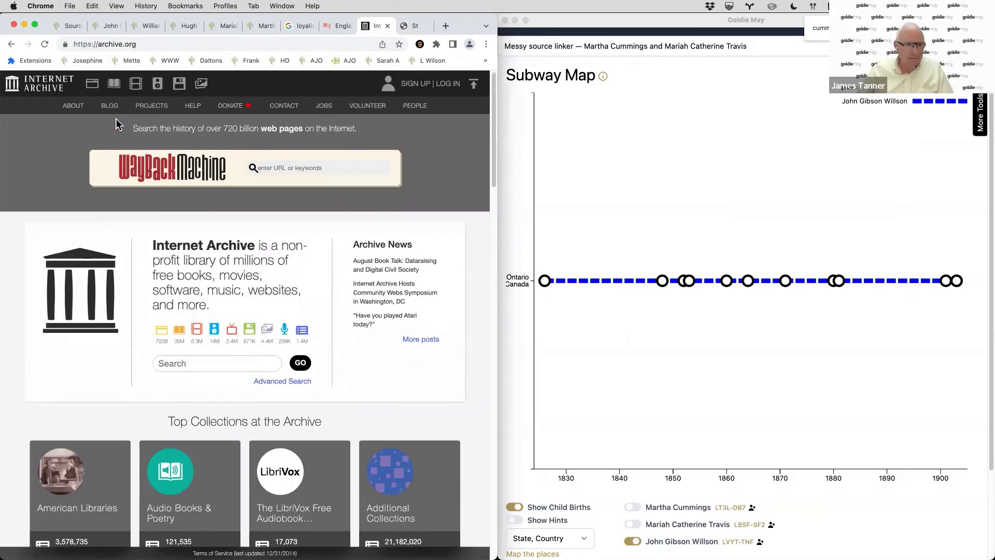
View the archive's book categories, paste the copied query into its search field, and open the eBooks and Texts collection
left_click(113, 83)
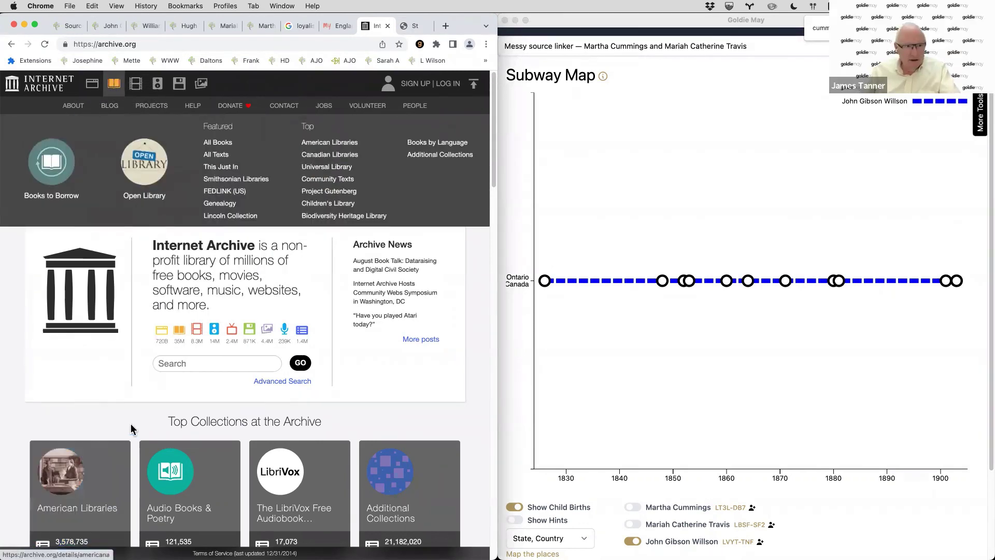
left_click(199, 362)
key("super+v")
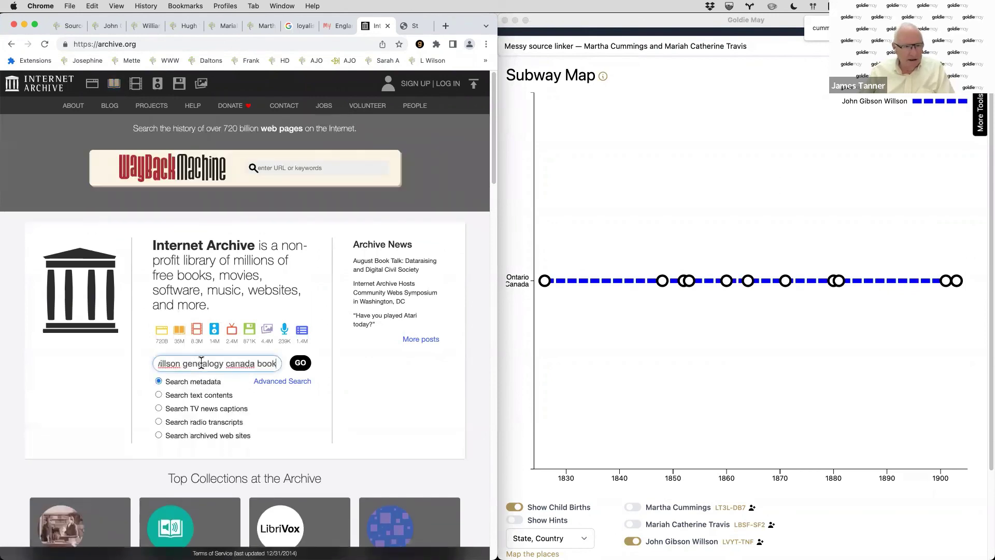
left_click(188, 334)
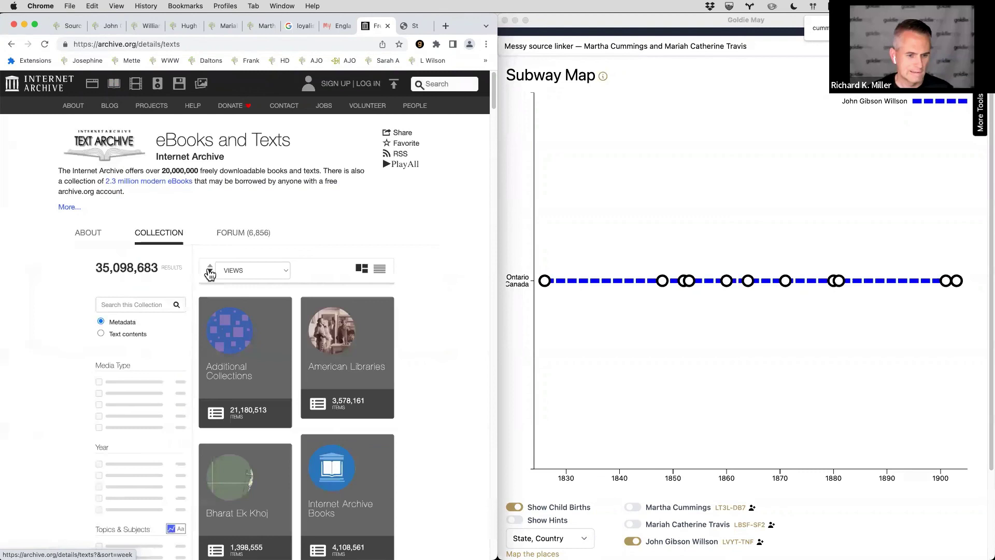
Search the text contents of the eBooks and Texts collection for "willson genealogy canada"
left_click(128, 300)
key("super+v")
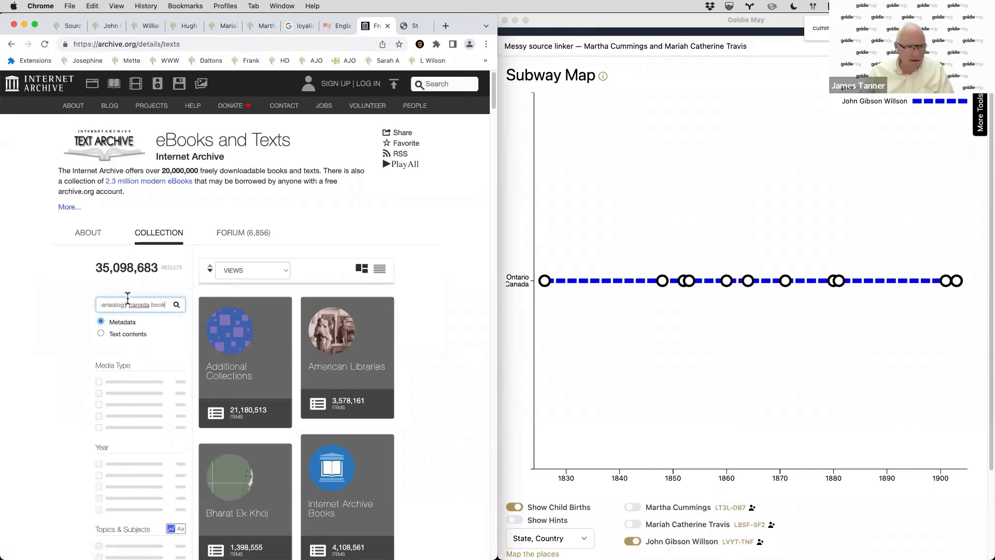
left_click(101, 334)
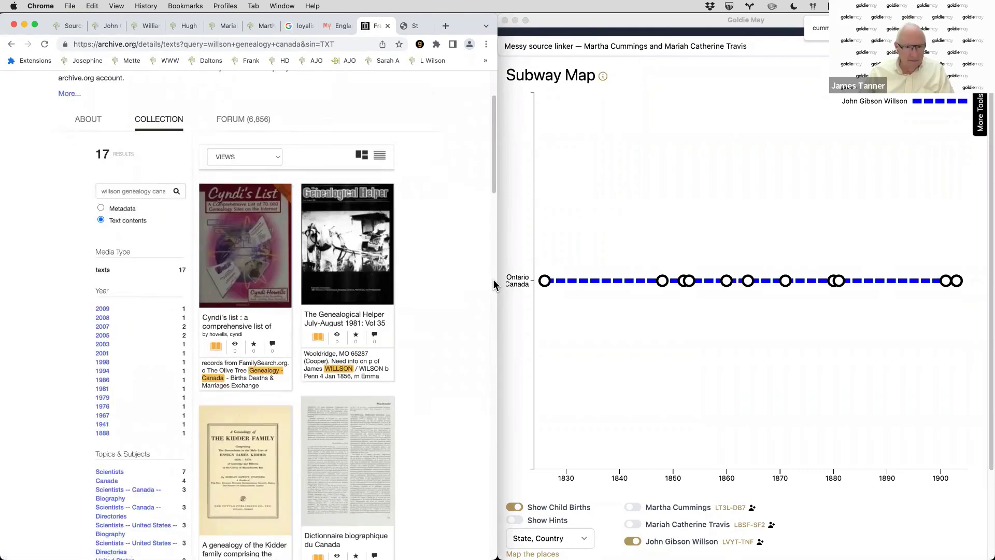
Look through the first matching books and open The Genealogical Helper July-August 1981 issue in a new tab
scroll(493, 284, "down", 3)
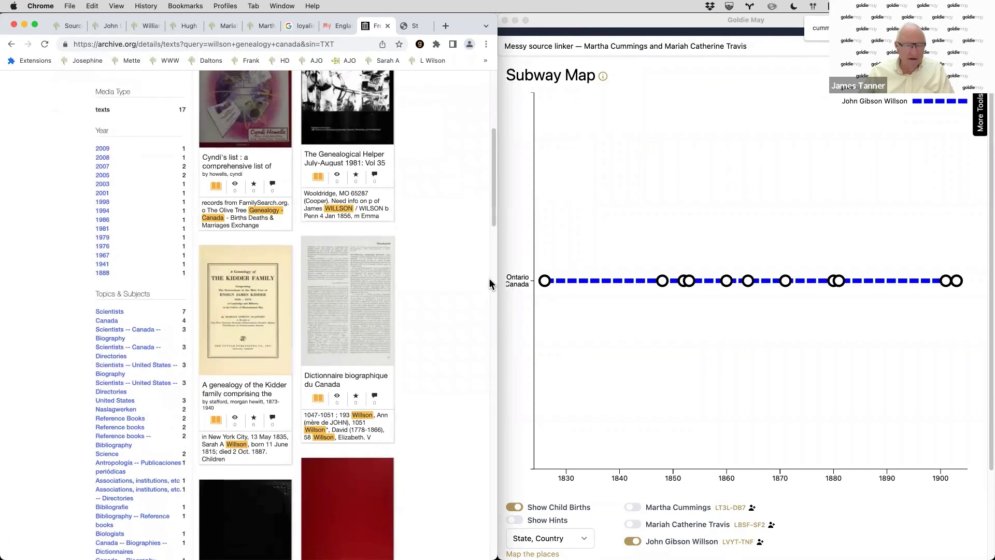
scroll(490, 284, "down", 2)
scroll(492, 284, "up", 2)
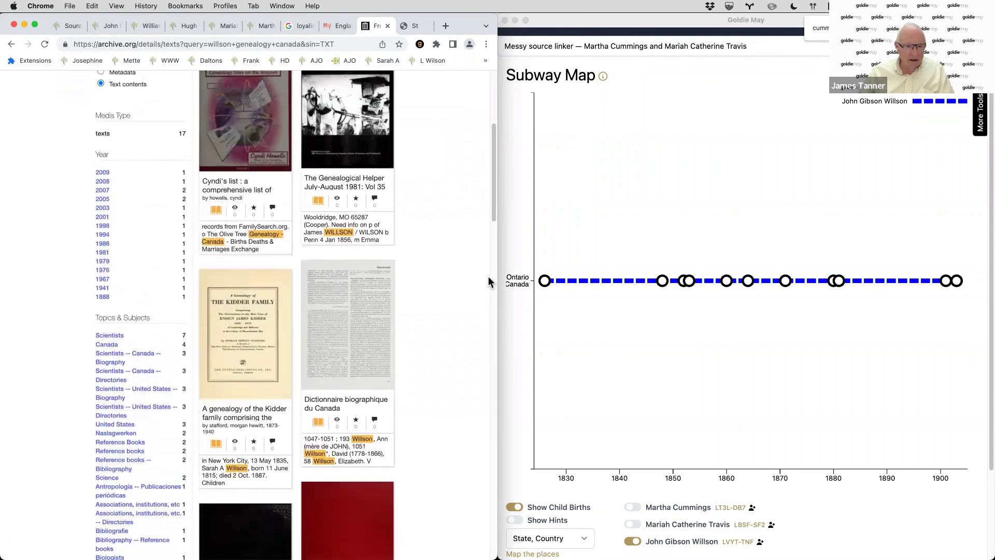
scroll(480, 277, "up", 2)
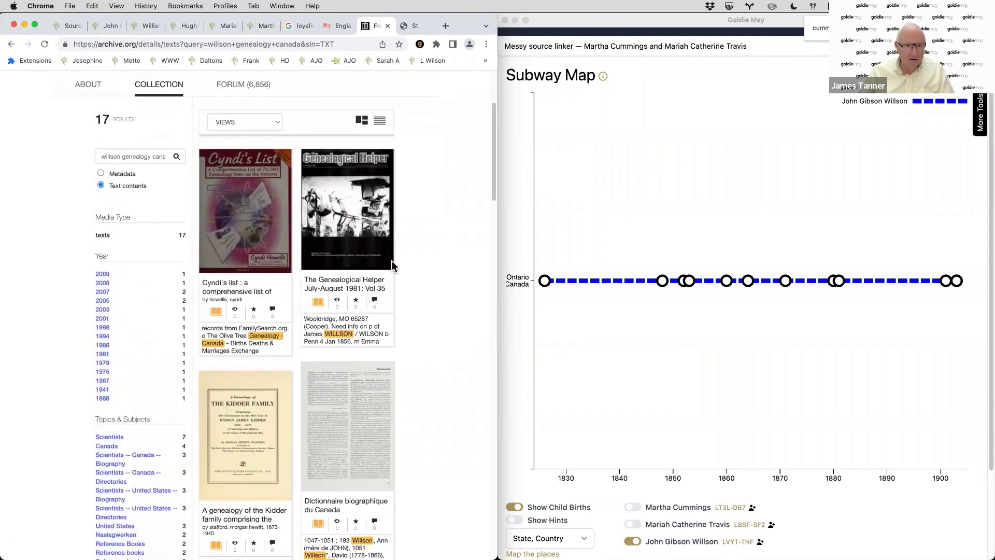
left_click(344, 284, "super")
Open Dictionnaire biographique du Canada from the results in a new tab and switch to the opened Genealogical Helper issue
scroll(347, 287, "down", 3)
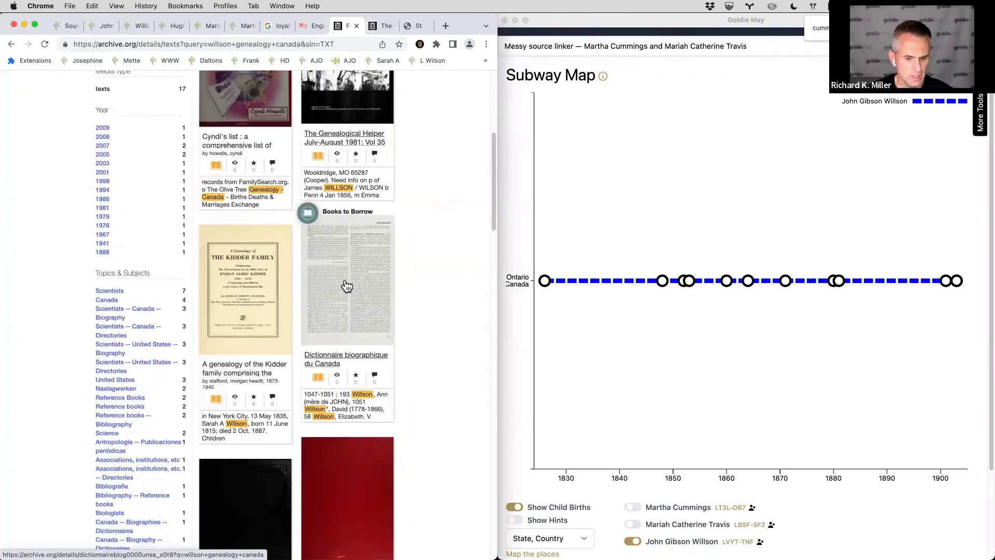
scroll(347, 286, "down", 7)
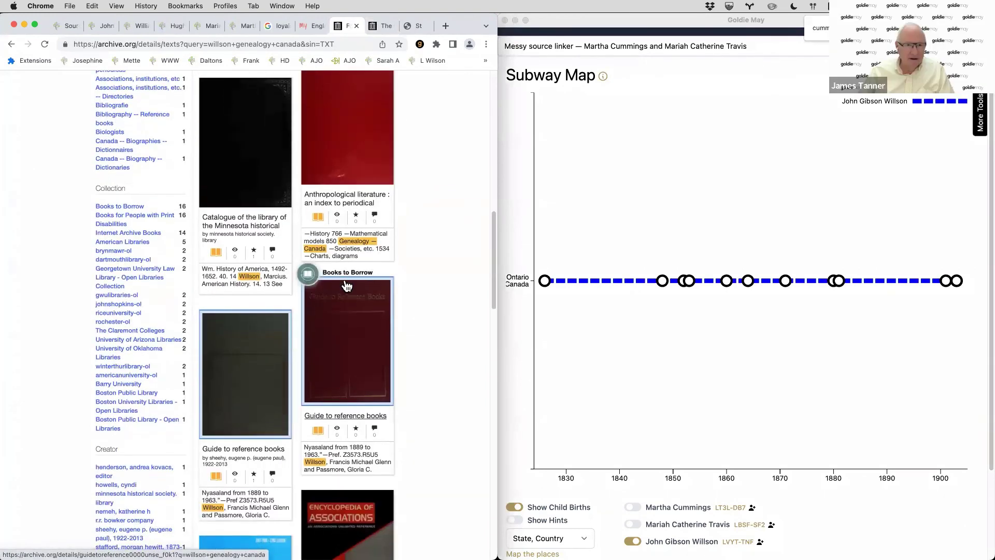
scroll(347, 286, "up", 3)
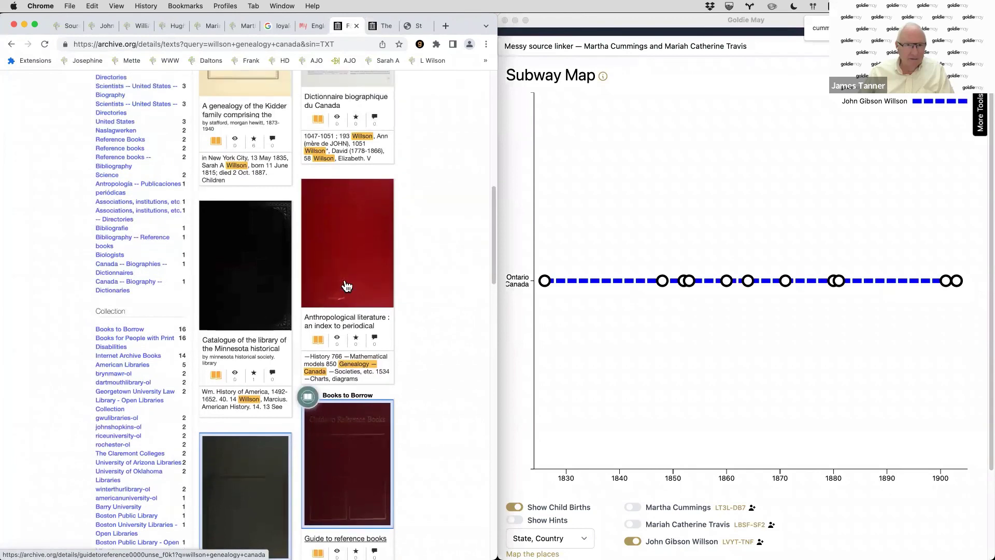
left_click(345, 104, "super")
scroll(345, 106, "up", 2)
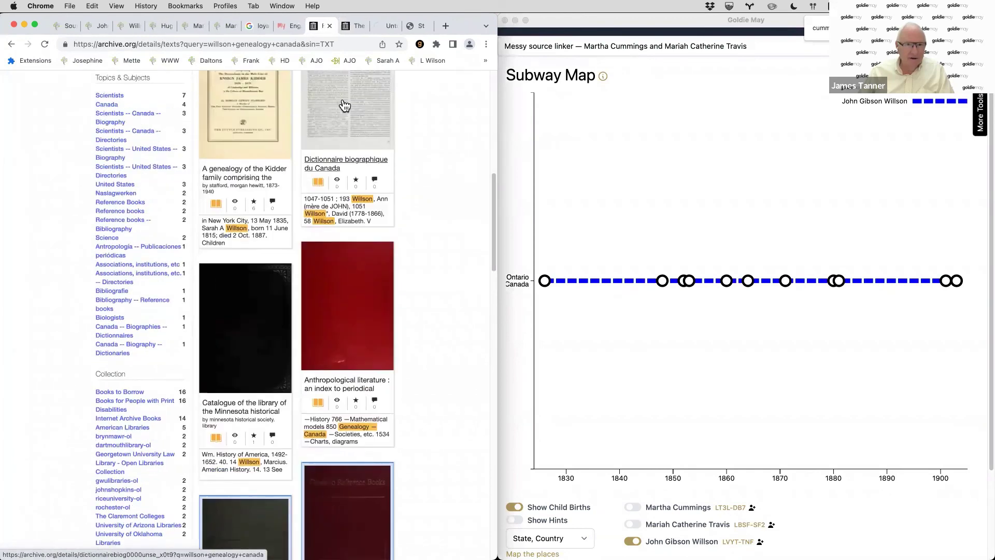
key("ctrl+Tab")
key("ctrl+Tab")
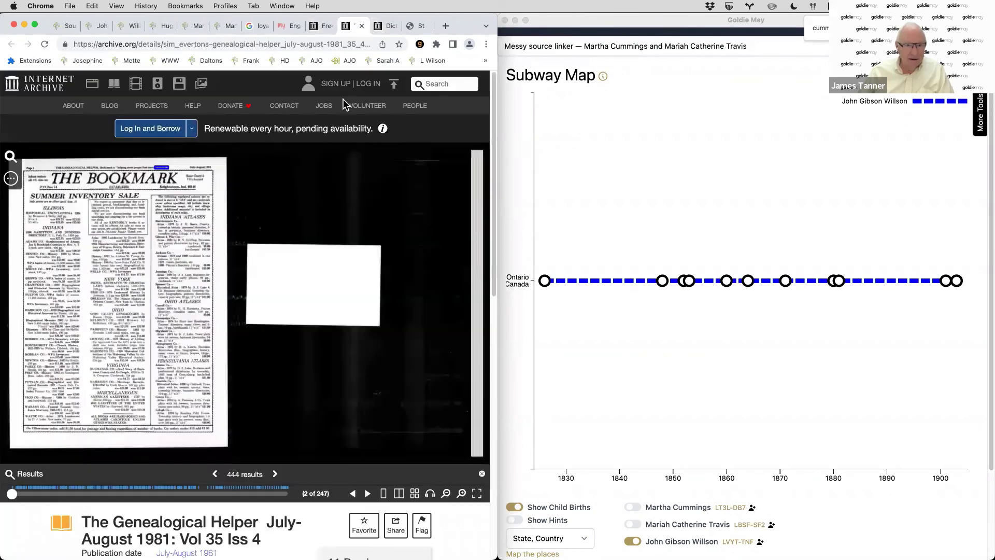